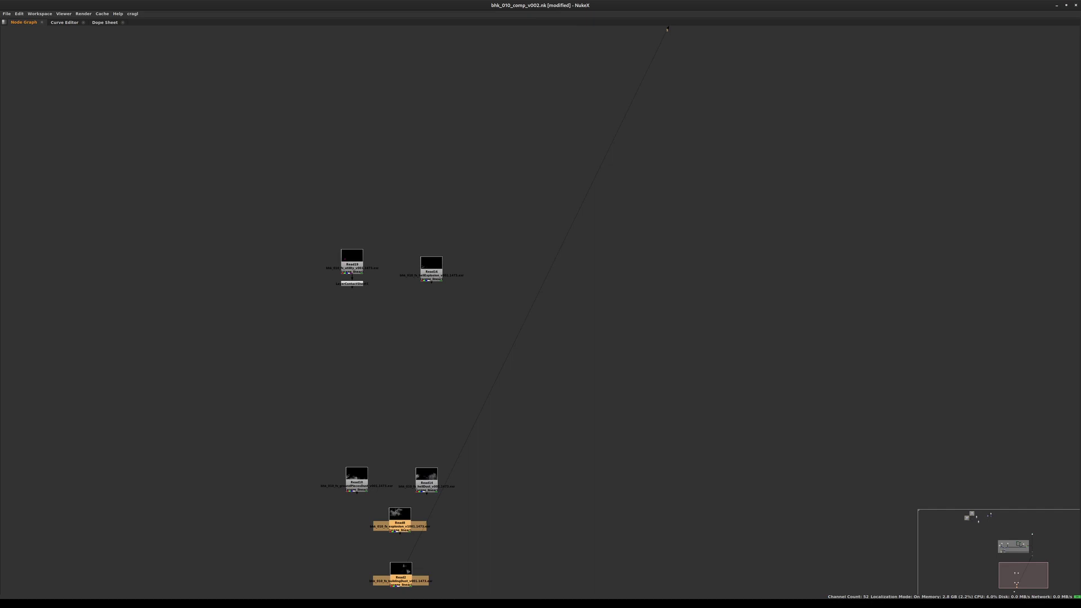
Step: Arrange the explosion, buildingDust and heliDust Read nodes in a compact two-row grid with the groundPiecesDust node
{"action": "left_click_drag", "start_coordinate": [426, 481], "coordinate": [426, 472]}
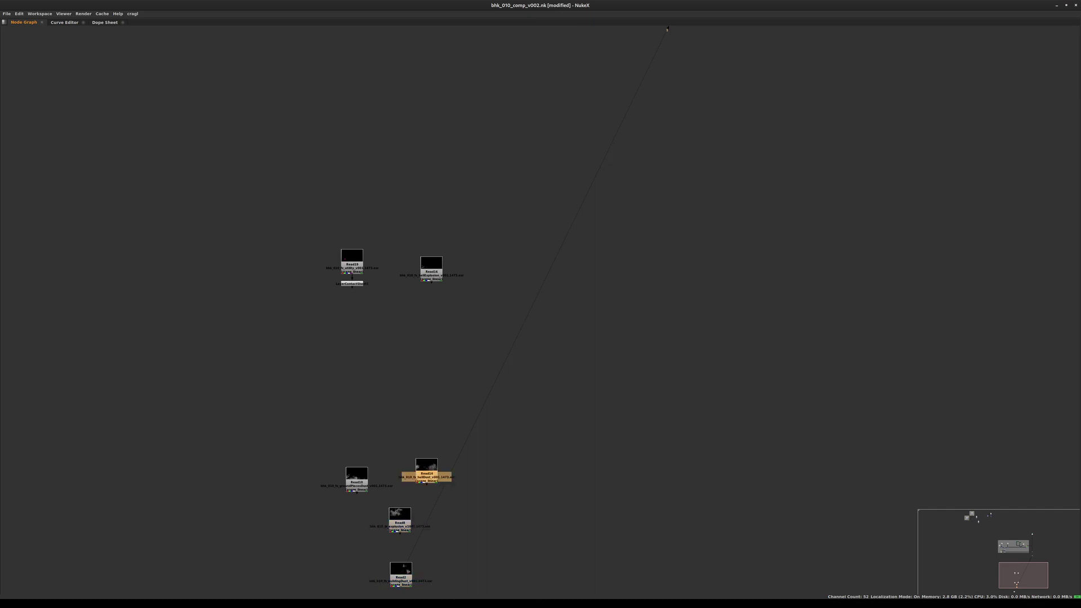
{"action": "left_click_drag", "start_coordinate": [400, 522], "coordinate": [362, 532]}
{"action": "left_click", "coordinate": [401, 574]}
{"action": "left_click_drag", "start_coordinate": [401, 574], "coordinate": [436, 531]}
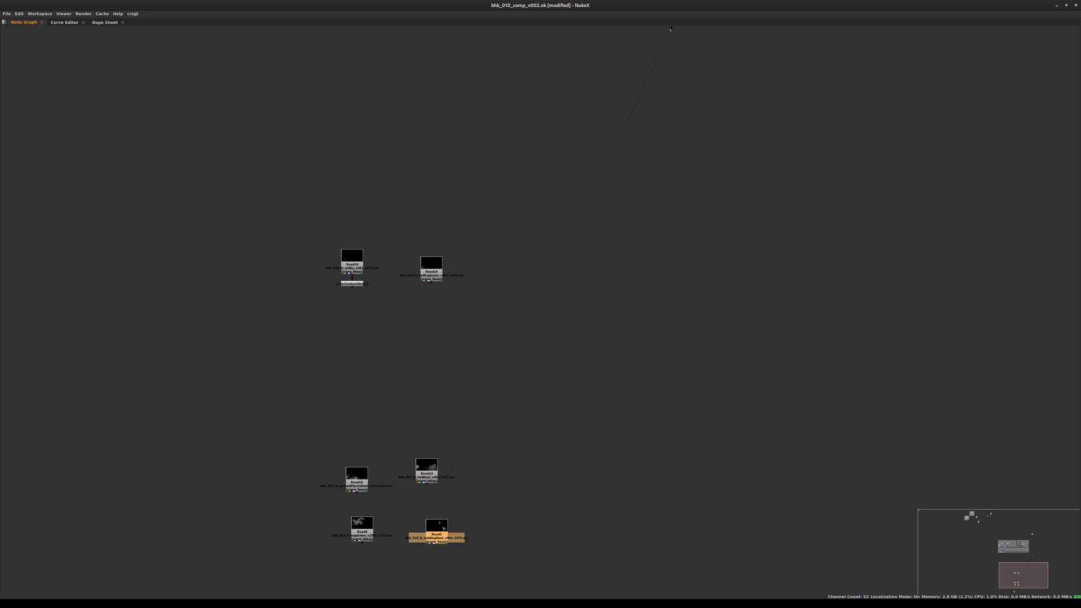
{"action": "left_click_drag", "start_coordinate": [427, 475], "coordinate": [433, 474]}
Step: Move the heliDust Read14 node well above the other smoke elements, clear of the groundPiecesDust node
{"action": "left_click_drag", "start_coordinate": [410, 425], "coordinate": [465, 490]}
{"action": "scroll", "coordinate": [424, 491], "scroll_direction": "up", "scroll_amount": 5}
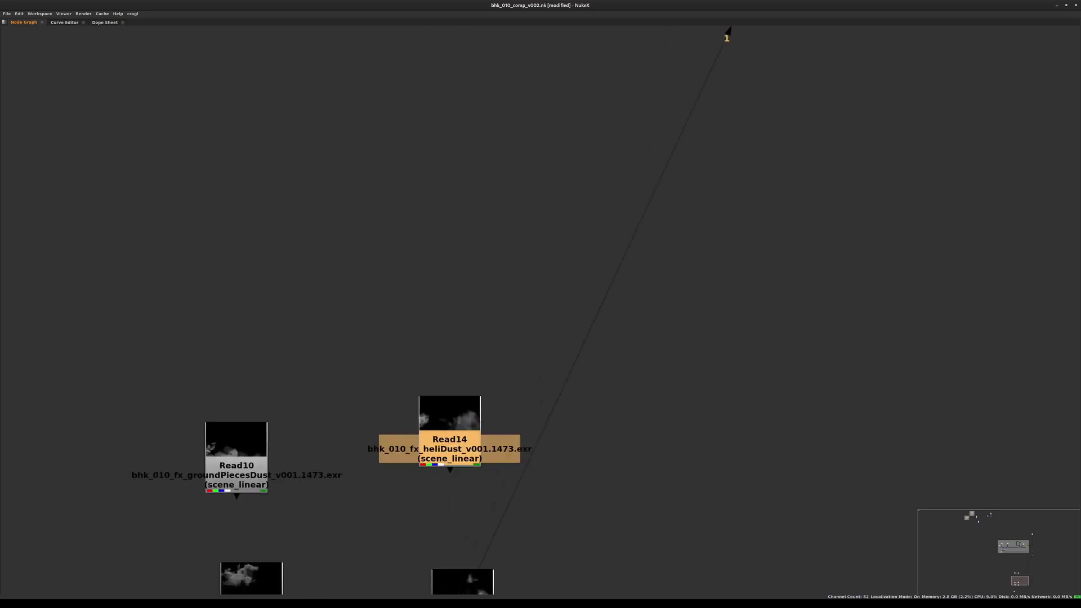
{"action": "scroll", "coordinate": [374, 487], "scroll_direction": "down", "scroll_amount": 1}
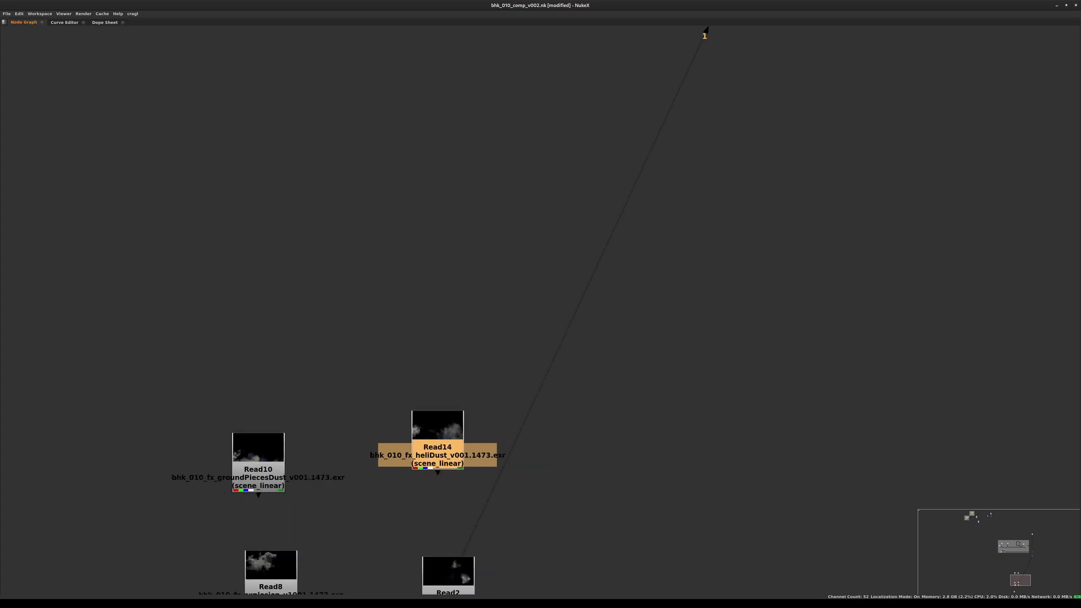
{"action": "middle_click_drag", "start_coordinate": [428, 487], "coordinate": [522, 353]}
{"action": "left_click_drag", "start_coordinate": [365, 454], "coordinate": [360, 463]}
{"action": "left_click", "coordinate": [353, 340]}
{"action": "middle_click_drag", "start_coordinate": [479, 315], "coordinate": [413, 496]}
{"action": "left_click_drag", "start_coordinate": [468, 501], "coordinate": [478, 348]}
Step: Show the heliDust Read14 node in the viewer and go to frame 1342
{"action": "key", "text": "space"}
{"action": "key", "text": "1"}
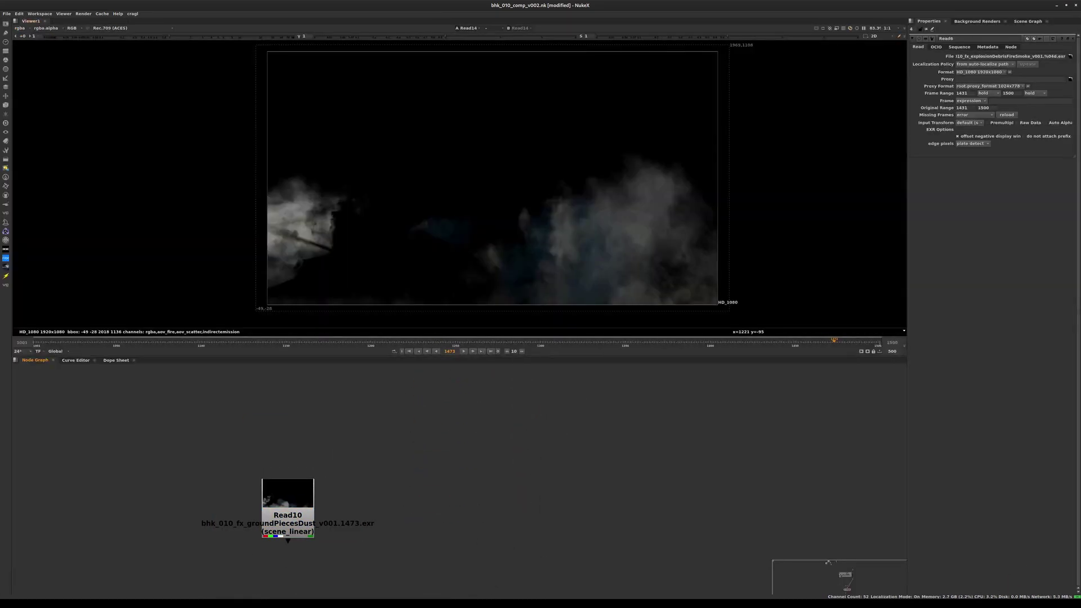
{"action": "left_click", "coordinate": [437, 341]}
{"action": "left_click", "coordinate": [584, 341]}
{"action": "left_click_drag", "start_coordinate": [584, 341], "coordinate": [612, 341]}
{"action": "middle_click_drag", "start_coordinate": [546, 385], "coordinate": [540, 434]}
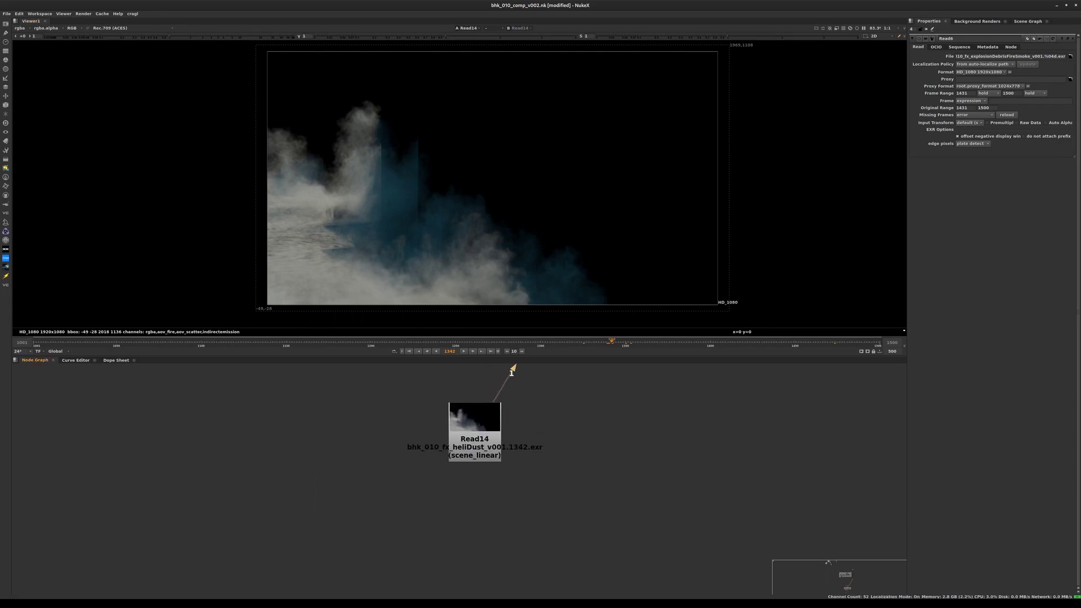
Step: Add a HueCorrect node directly after the heliDust Read14 node
{"action": "left_click_drag", "start_coordinate": [377, 377], "coordinate": [490, 456]}
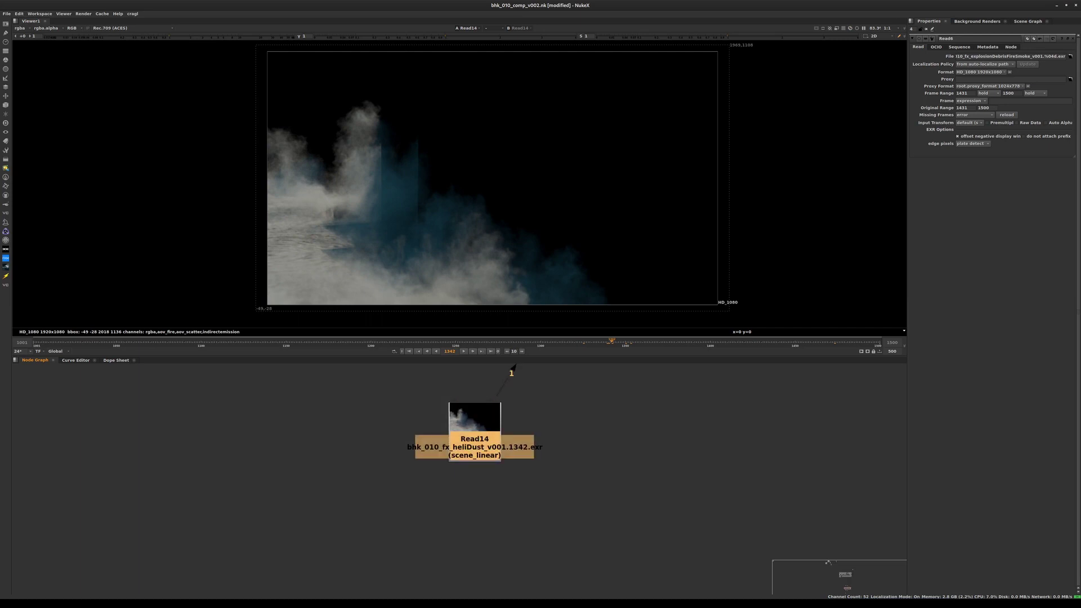
{"action": "key", "text": "Tab"}
{"action": "type", "text": "hu"}
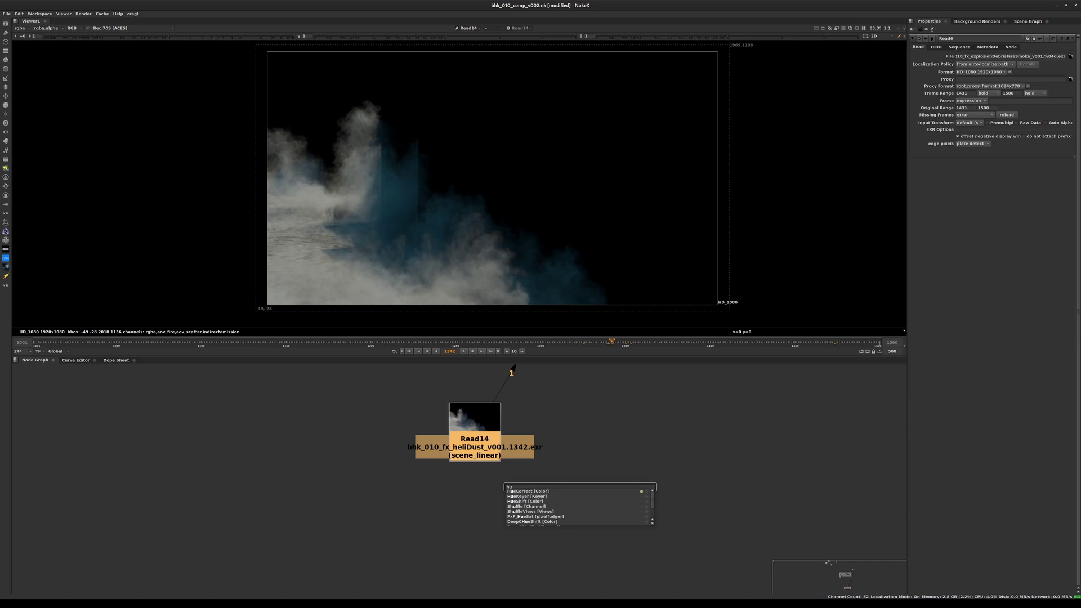
{"action": "key", "text": "Return"}
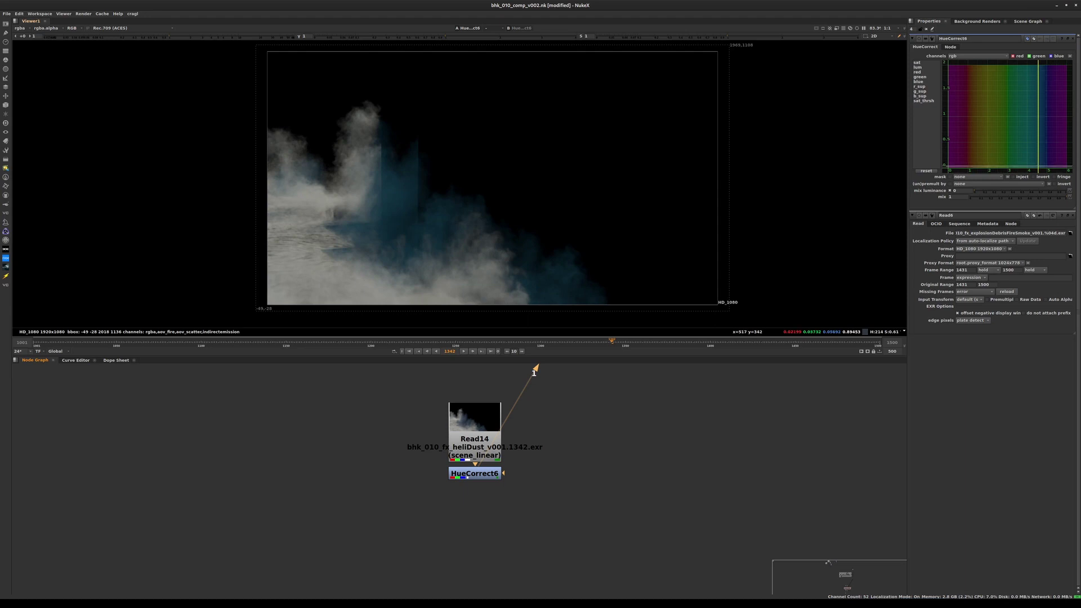
Step: Inspect Read14's layers through a temporary LayerContactSheet with layer names shown, and delete the sheet
{"action": "key", "text": "Tab"}
{"action": "type", "text": "layer"}
{"action": "key", "text": "Return"}
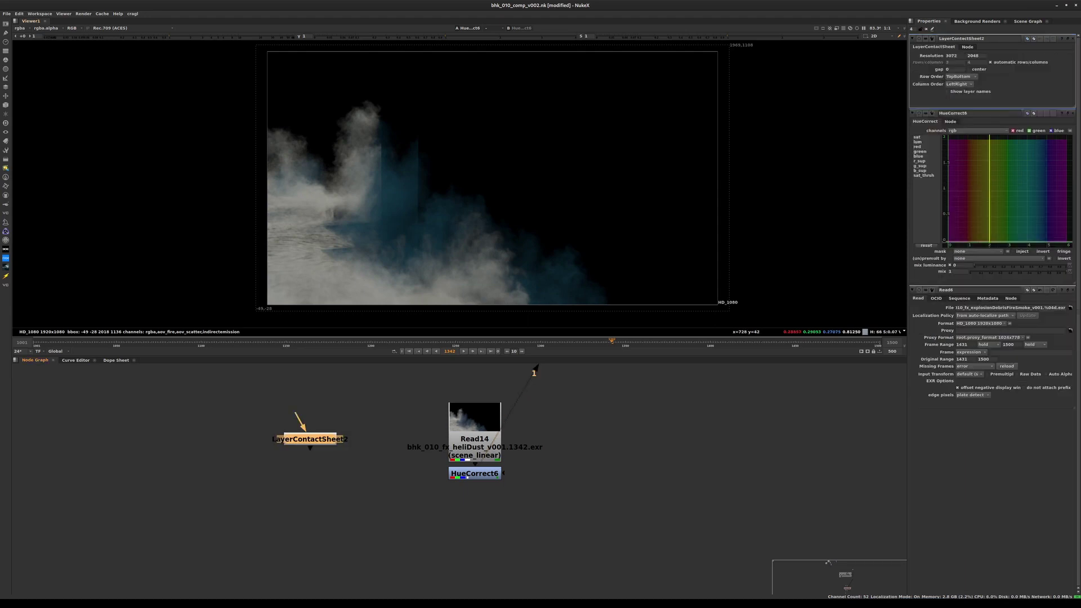
{"action": "left_click_drag", "start_coordinate": [300, 423], "coordinate": [475, 428]}
{"action": "key", "text": "1"}
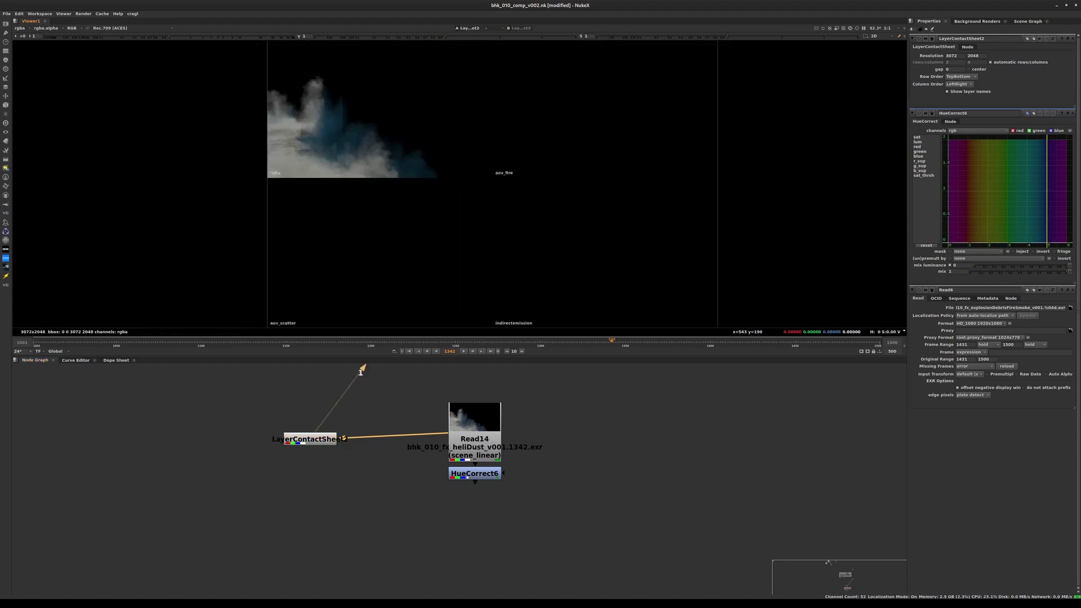
{"action": "middle_click_drag", "start_coordinate": [448, 279], "coordinate": [428, 257]}
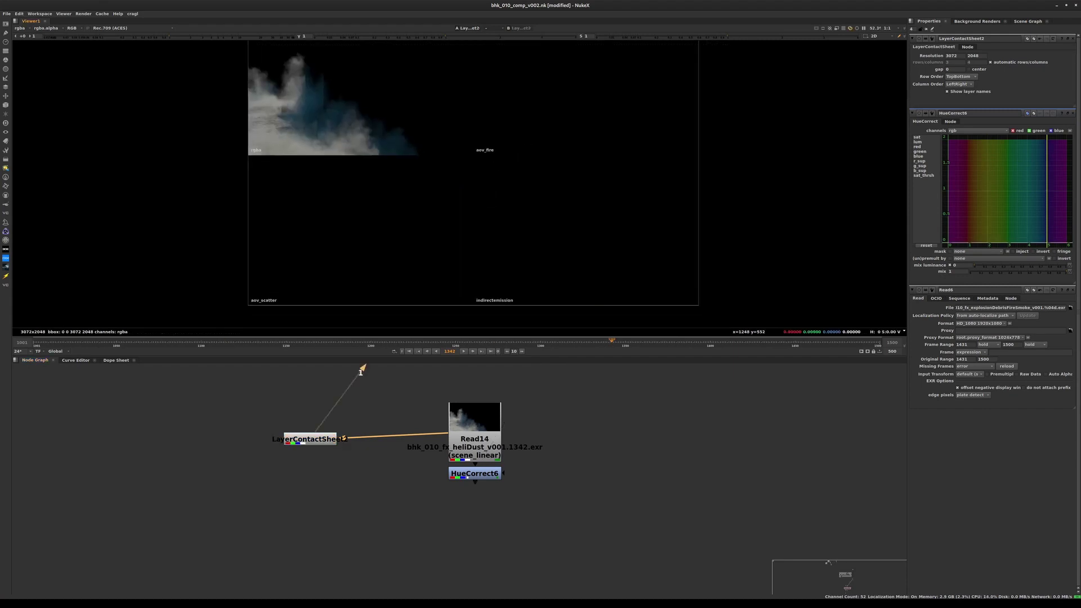
{"action": "left_click_drag", "start_coordinate": [692, 342], "coordinate": [695, 342]}
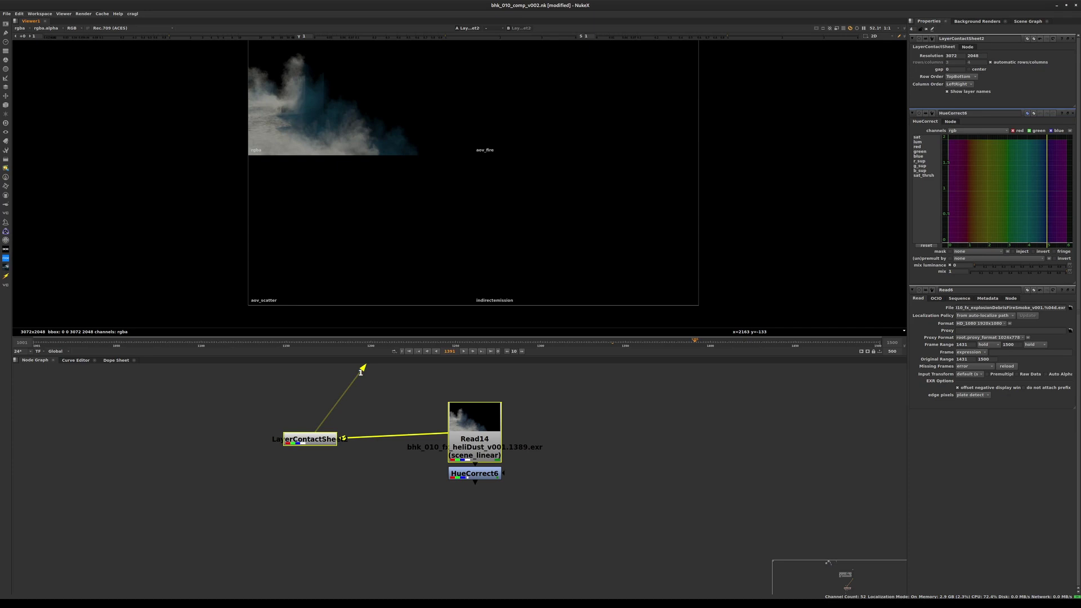
{"action": "key", "text": "Delete"}
Step: Compare the heliDust render's alpha channel with its RGB image in the viewer at frame 1377
{"action": "key", "text": "a"}
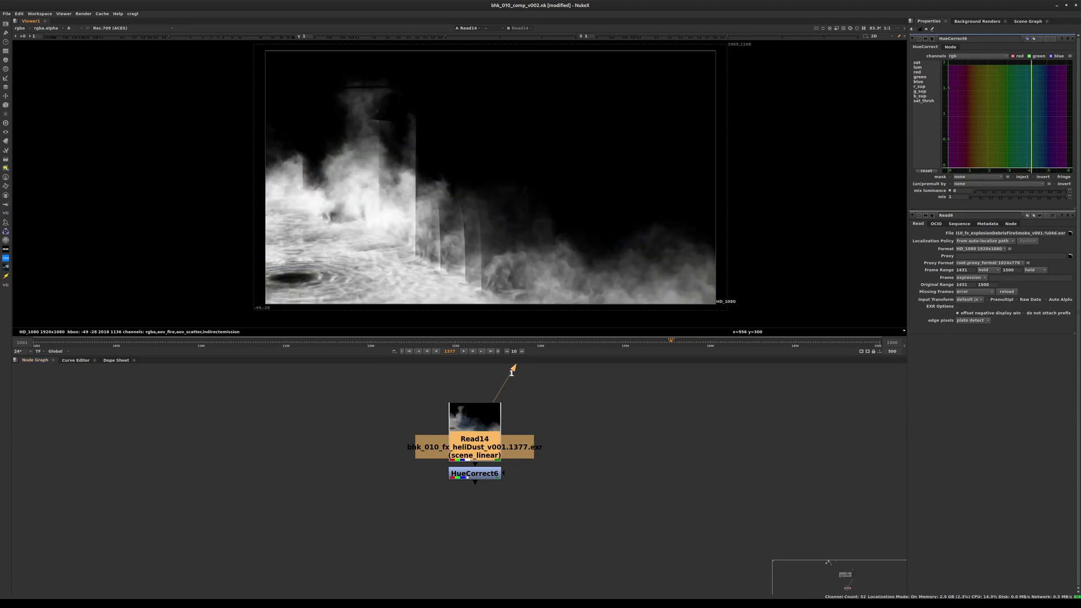
{"action": "key", "text": "a"}
{"action": "key", "text": "a"}
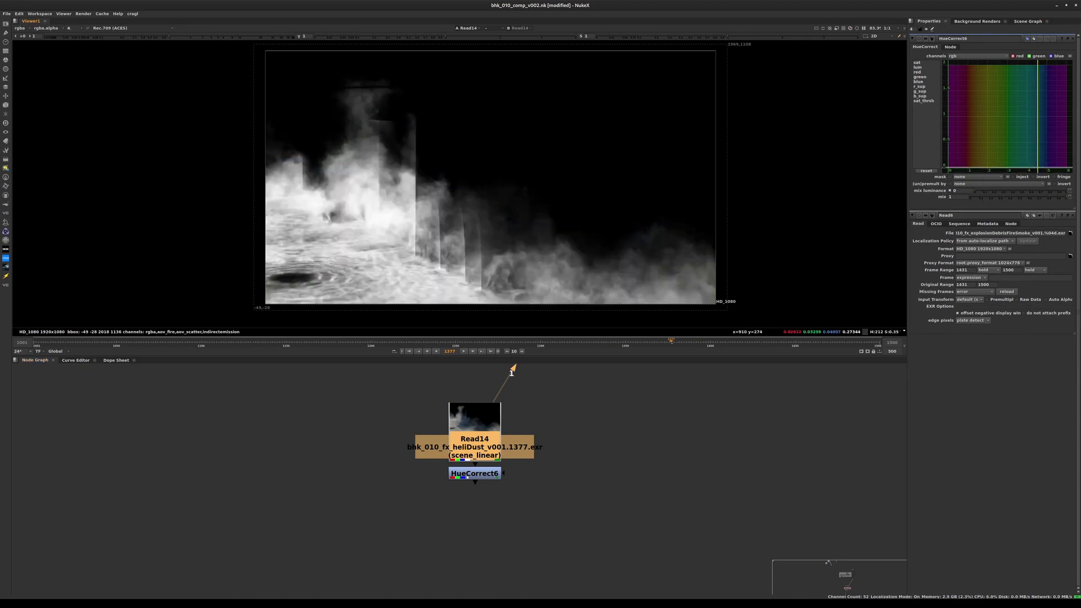
{"action": "key", "text": "a"}
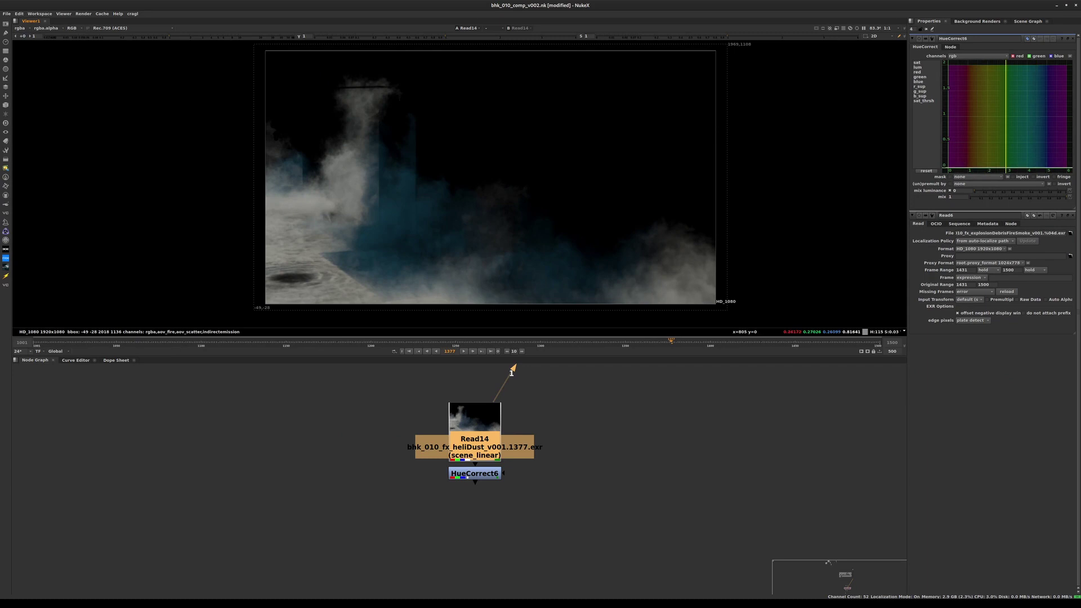
Step: Build an Unpremult, Grade and Premult stack beside Read14 and connect its input to Read14
{"action": "left_click", "coordinate": [474, 474]}
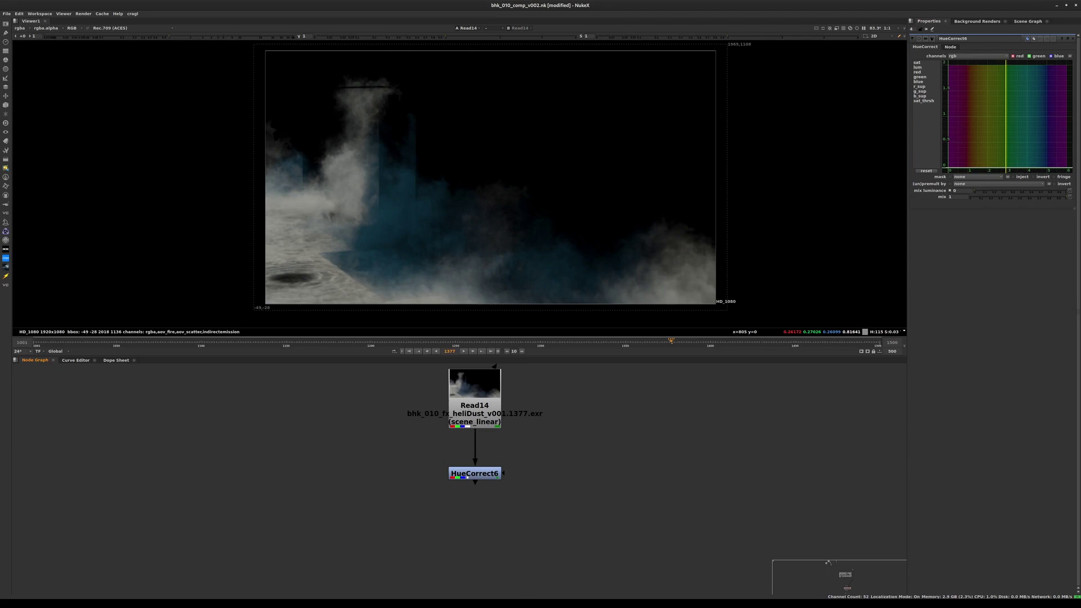
{"action": "key", "text": "Return"}
{"action": "key", "text": "g"}
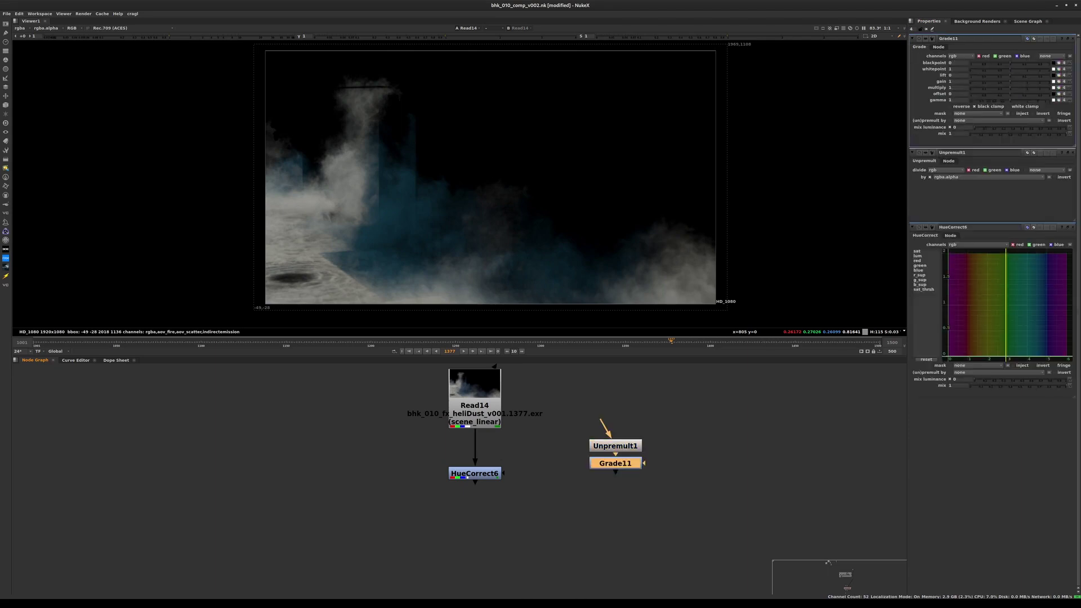
{"action": "key", "text": "Tab"}
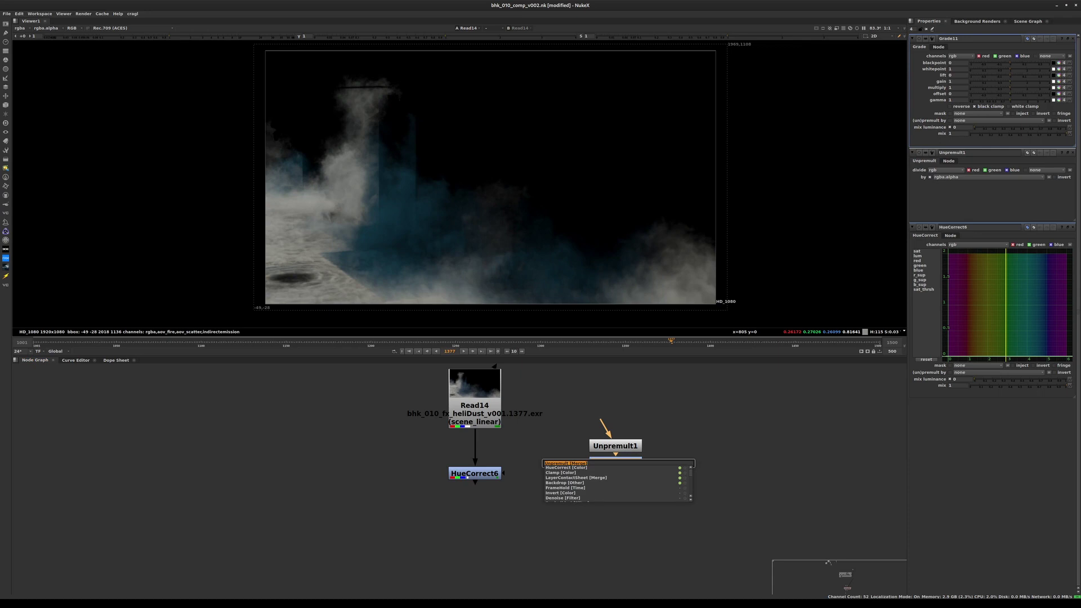
{"action": "type", "text": "prem"}
{"action": "key", "text": "Down"}
{"action": "key", "text": "Return"}
{"action": "left_click_drag", "start_coordinate": [601, 421], "coordinate": [495, 421]}
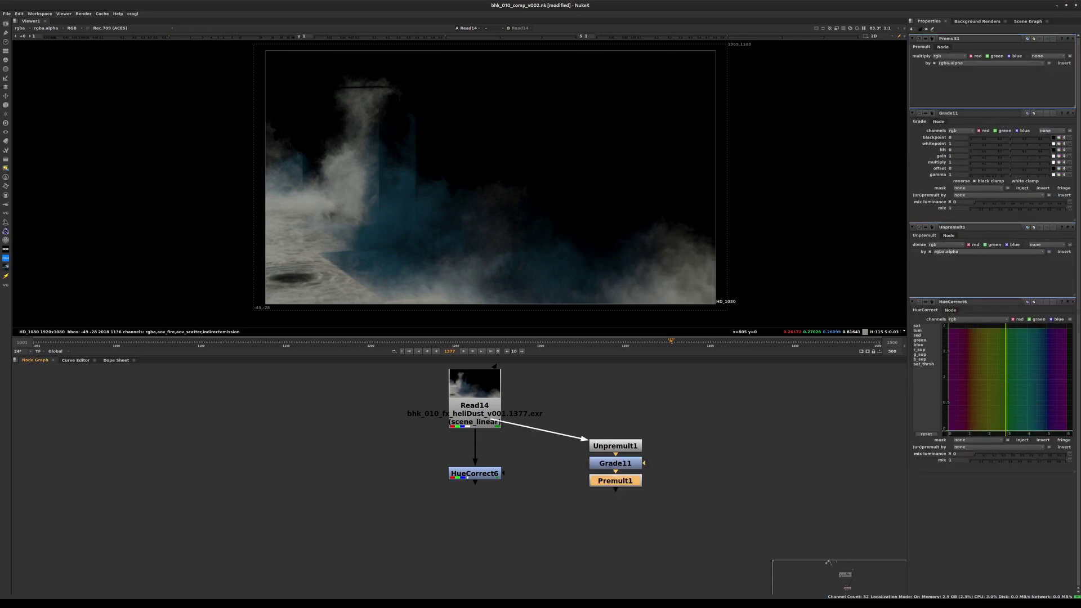
{"action": "left_click_drag", "start_coordinate": [569, 429], "coordinate": [660, 498]}
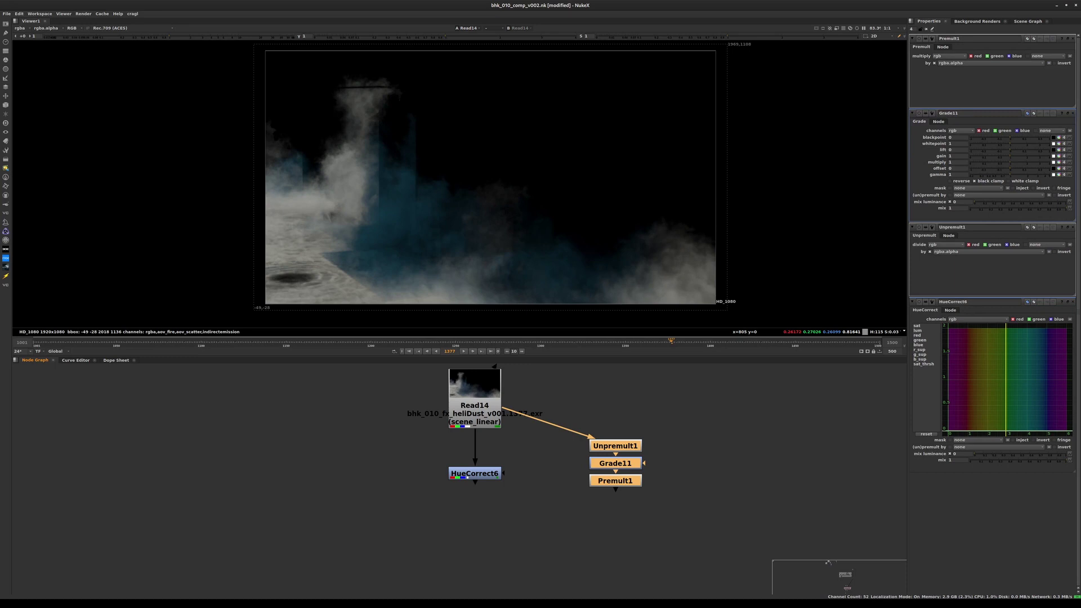
{"action": "left_click_drag", "start_coordinate": [615, 446], "coordinate": [620, 399]}
Step: Set the HueCorrect node's (un)premult by option to rgba.alpha
{"action": "double_click", "coordinate": [475, 474]}
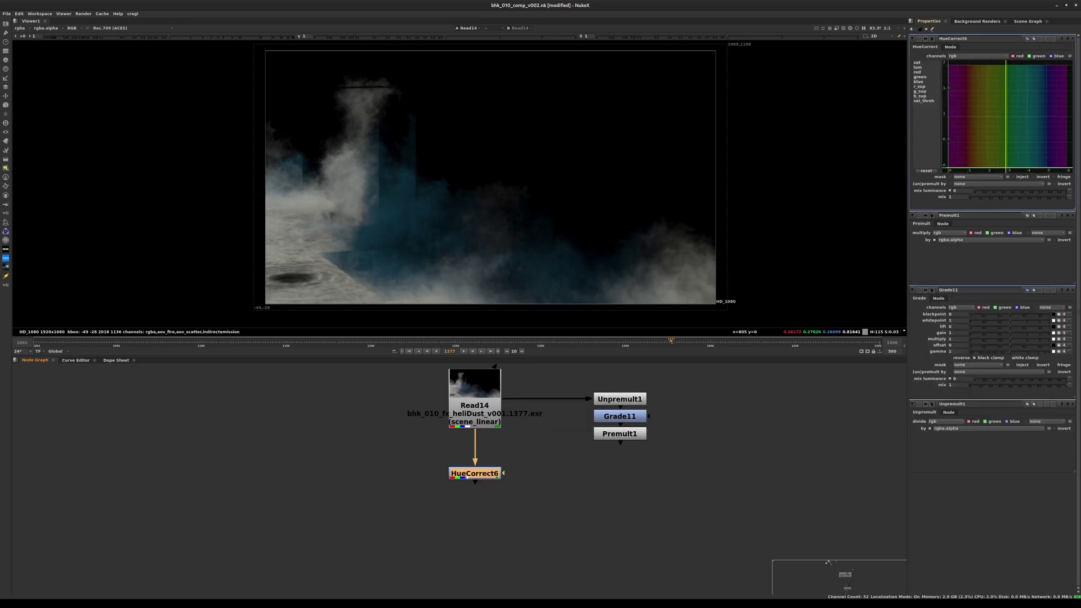
{"action": "left_click", "coordinate": [997, 183]}
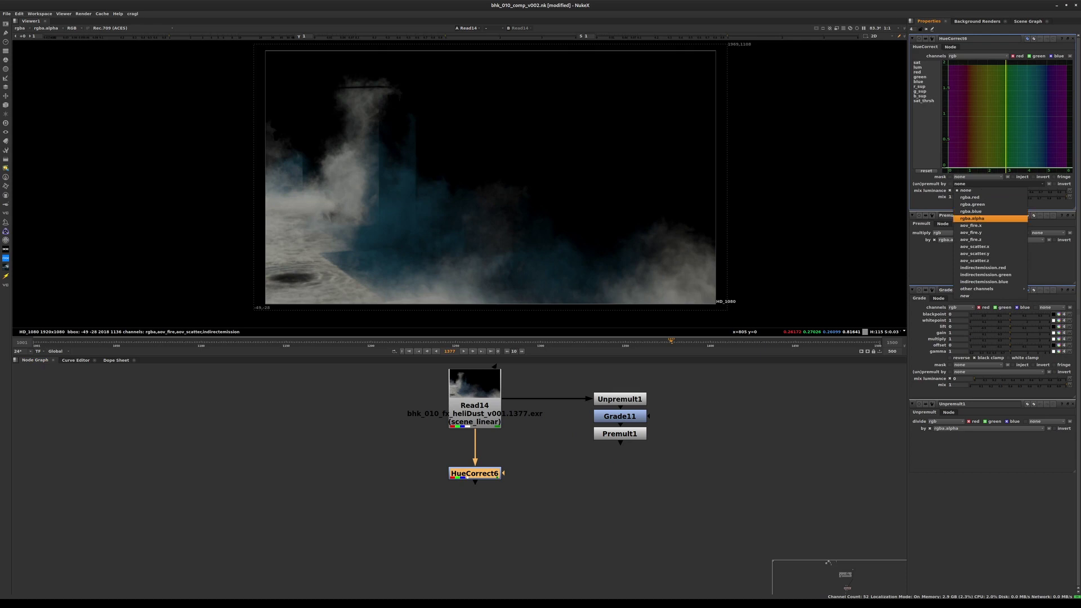
{"action": "left_click", "coordinate": [979, 218]}
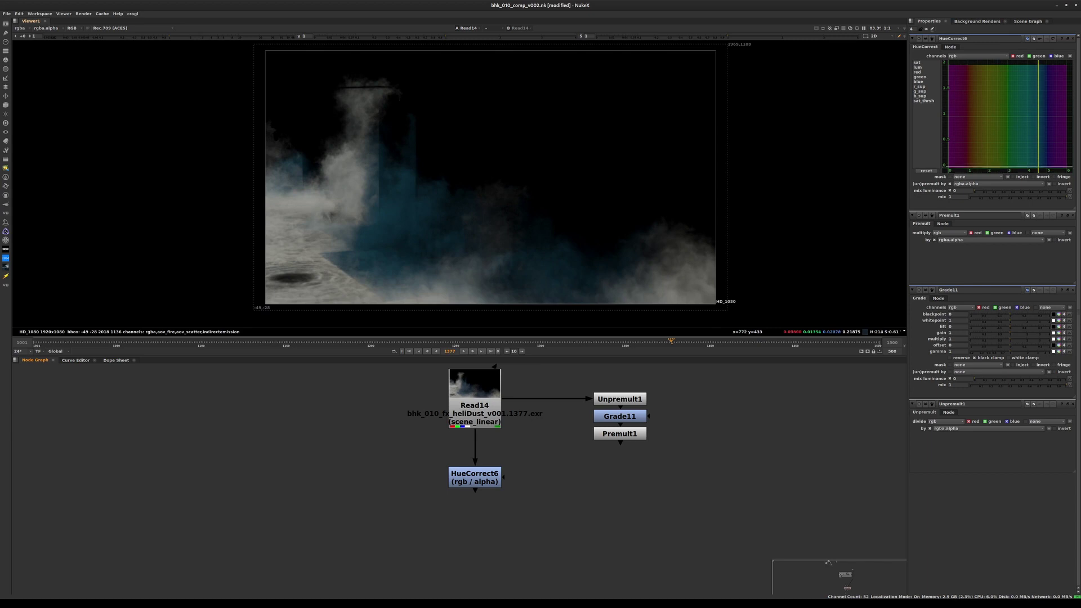
Step: Examine the semi-transparent smoke edges up close in the alpha, blue and RGB channels of Read14
{"action": "key", "text": "a"}
{"action": "scroll", "coordinate": [669, 250], "scroll_direction": "up", "scroll_amount": 3}
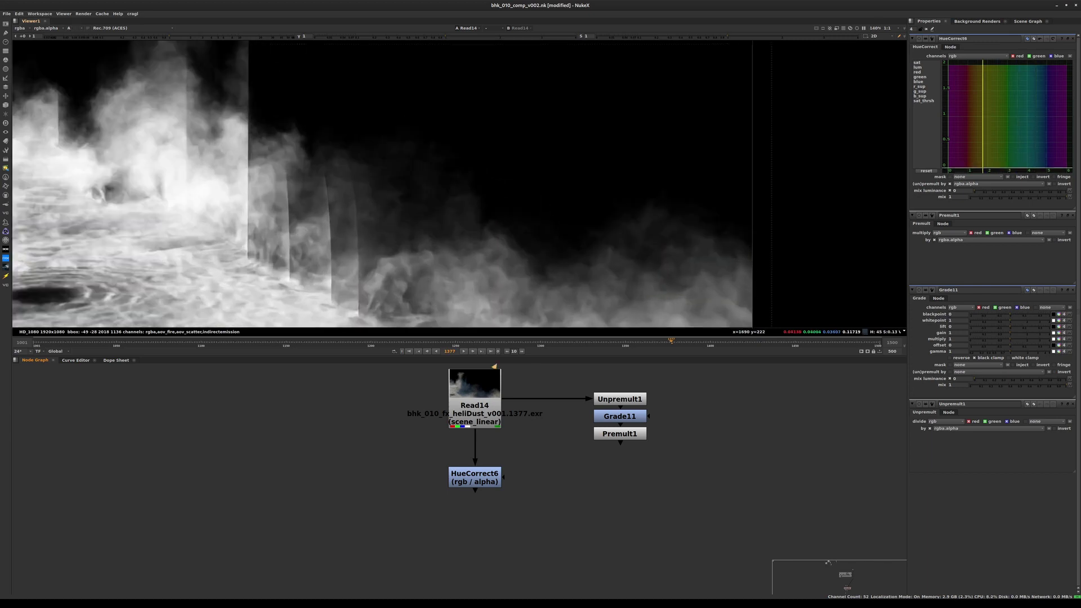
{"action": "scroll", "coordinate": [636, 163], "scroll_direction": "up", "scroll_amount": 3}
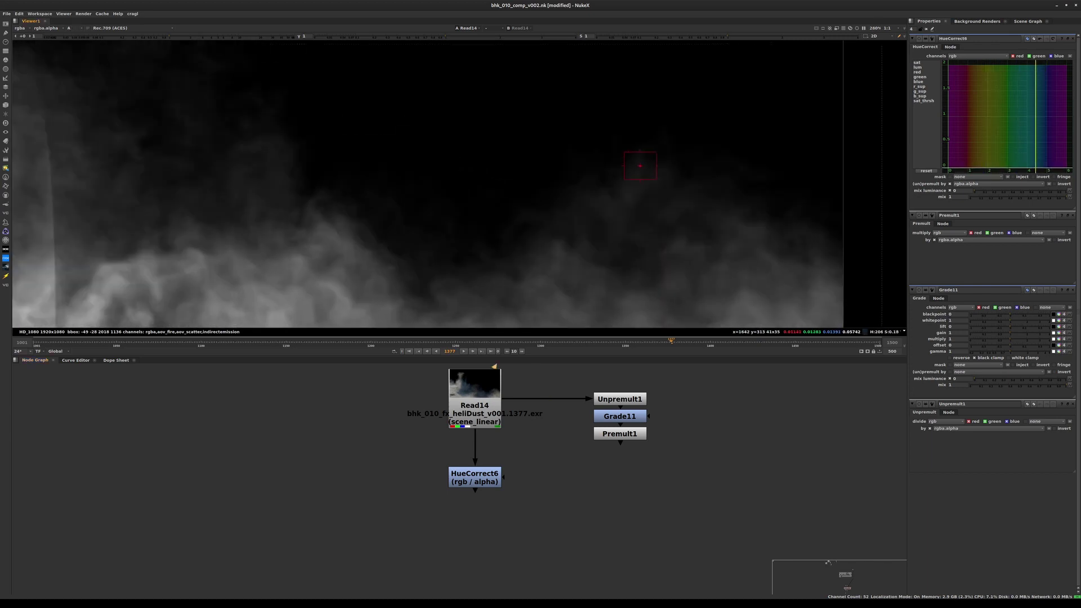
{"action": "key", "text": "a"}
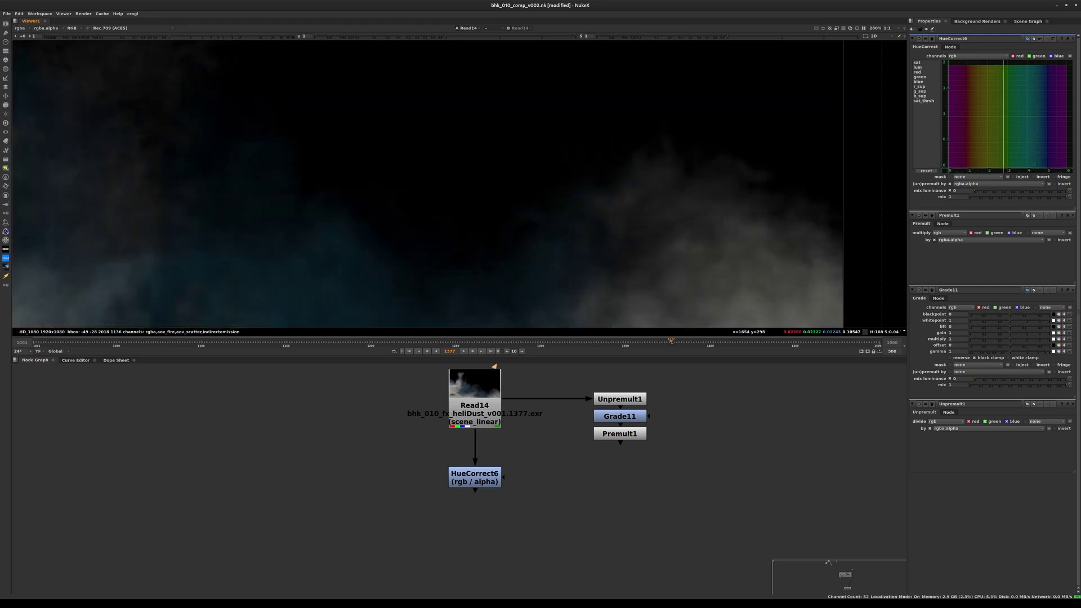
{"action": "key", "text": "b"}
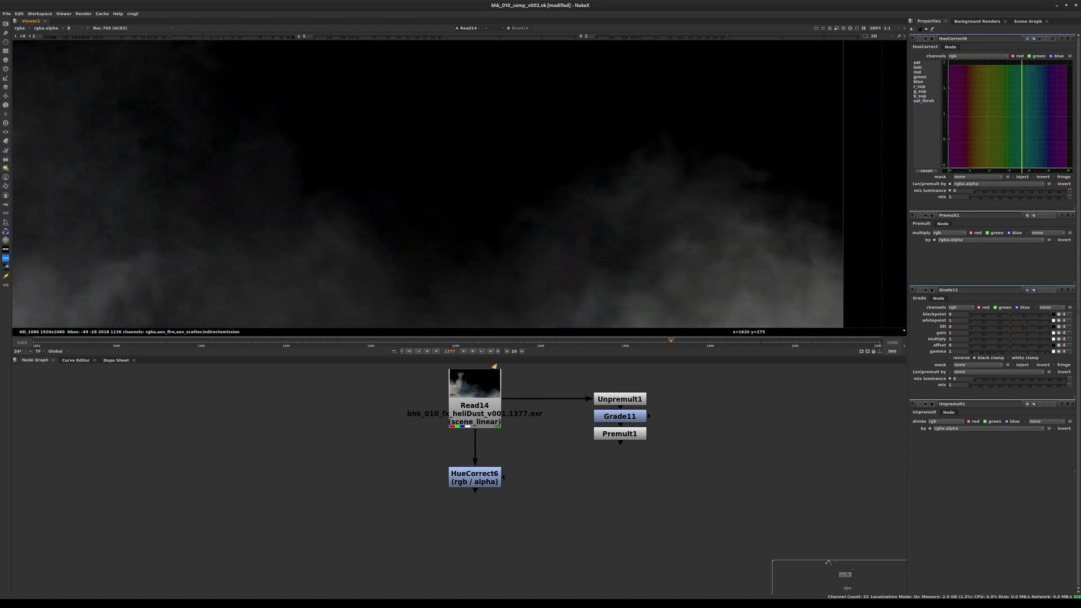
{"action": "key", "text": "b"}
{"action": "scroll", "coordinate": [607, 186], "scroll_direction": "down", "scroll_amount": 2}
{"action": "key", "text": "a"}
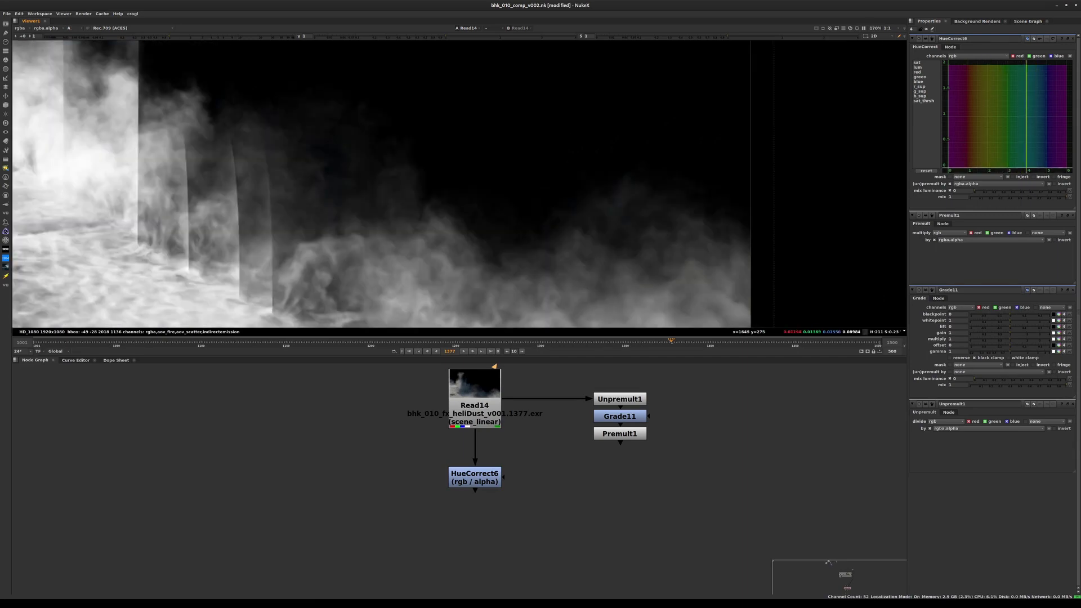
{"action": "key", "text": "a"}
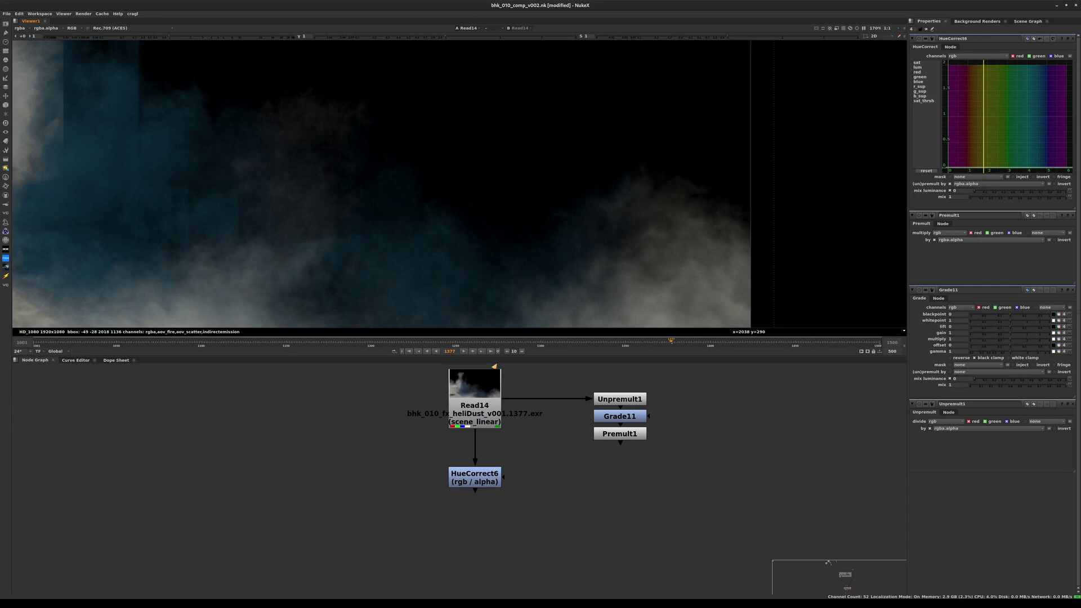
Step: View the Unpremult node's output, examine the smoke edges and sample the colour of the blue shadow area on the ground
{"action": "left_click", "coordinate": [476, 478]}
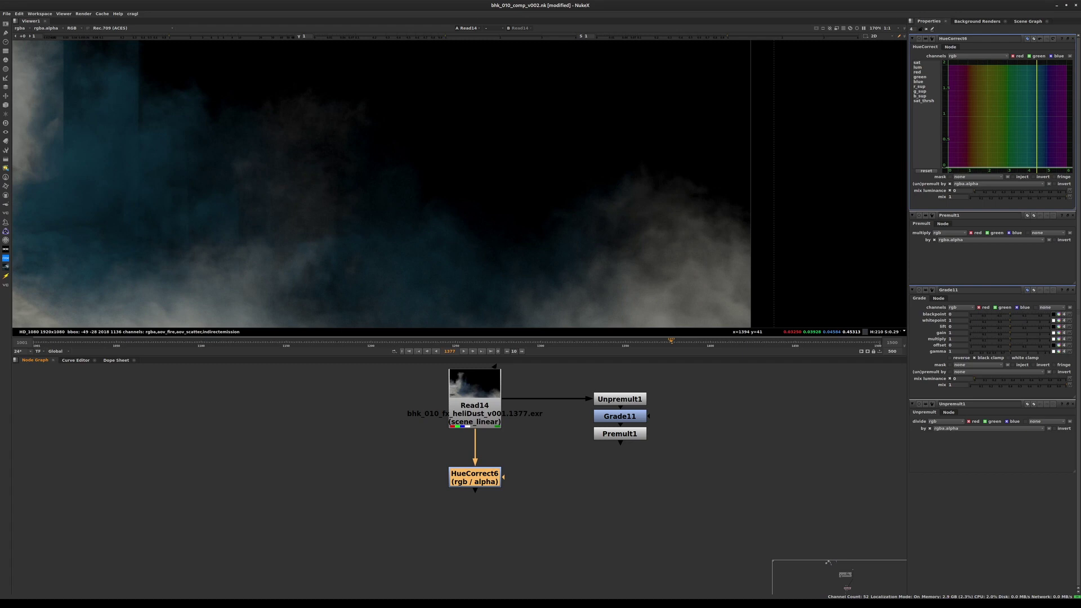
{"action": "left_click", "coordinate": [620, 399]}
{"action": "key", "text": "1"}
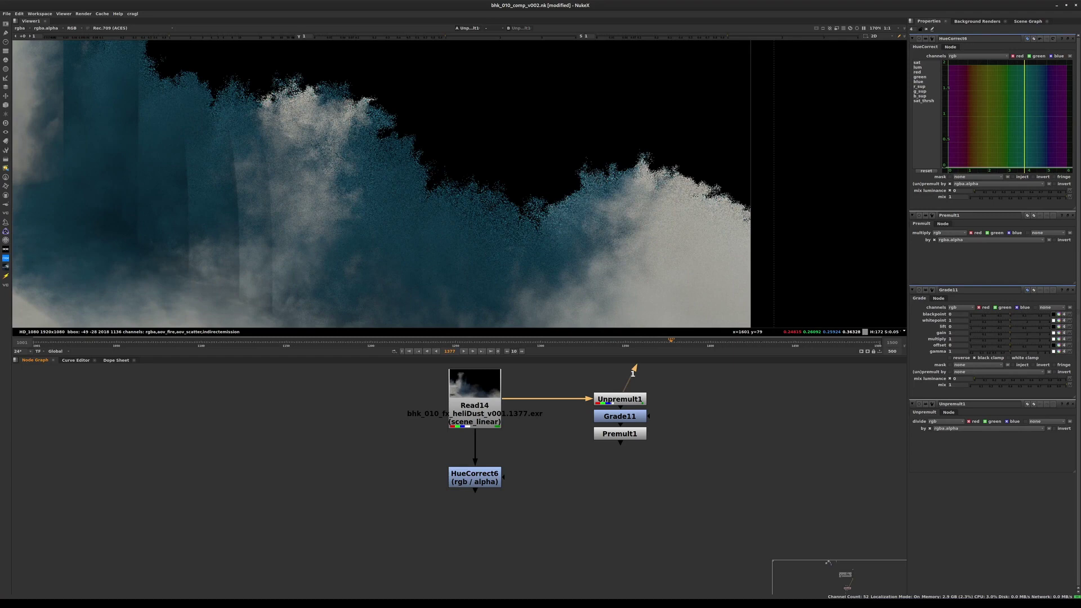
{"action": "scroll", "coordinate": [529, 107], "scroll_direction": "up", "scroll_amount": 2}
{"action": "scroll", "coordinate": [331, 253], "scroll_direction": "down", "scroll_amount": 2}
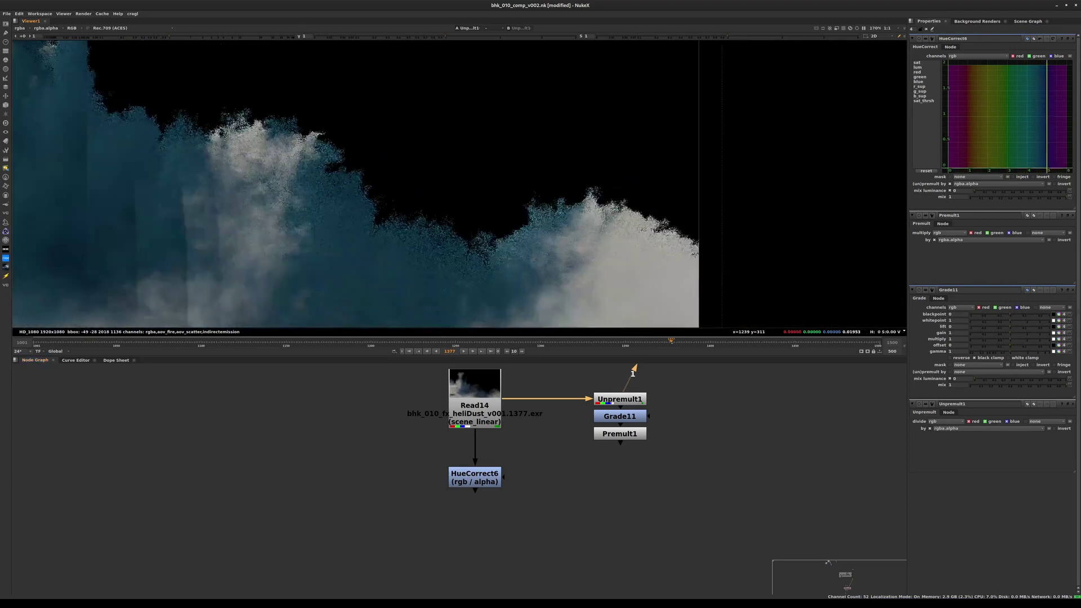
{"action": "middle_click_drag", "start_coordinate": [331, 238], "coordinate": [562, 167]}
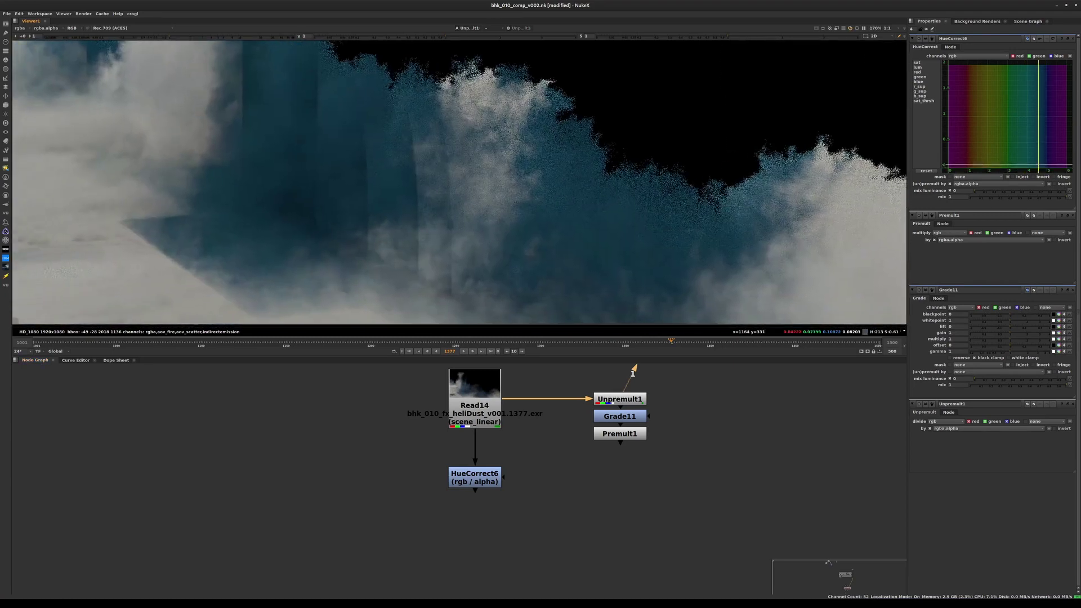
{"action": "left_click_drag", "start_coordinate": [175, 226], "coordinate": [285, 287], "text": "ctrl+shift"}
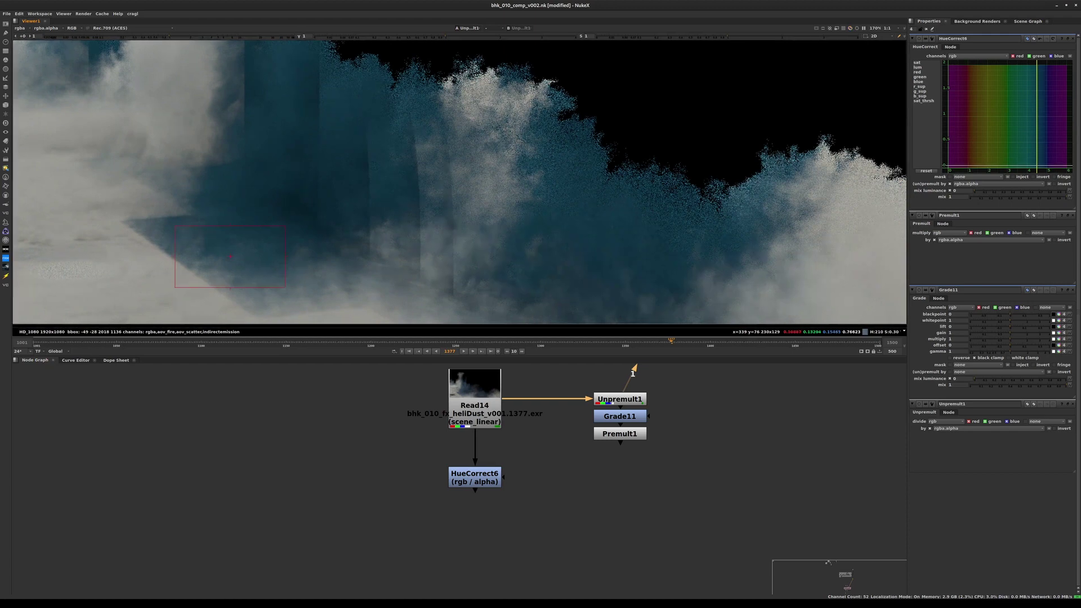
Step: Sample the colour of the unpremultiplied smoke edge against the black, and view the outputs of Grade11 and Premult1
{"action": "left_click_drag", "start_coordinate": [739, 190], "coordinate": [785, 147], "text": "ctrl+shift"}
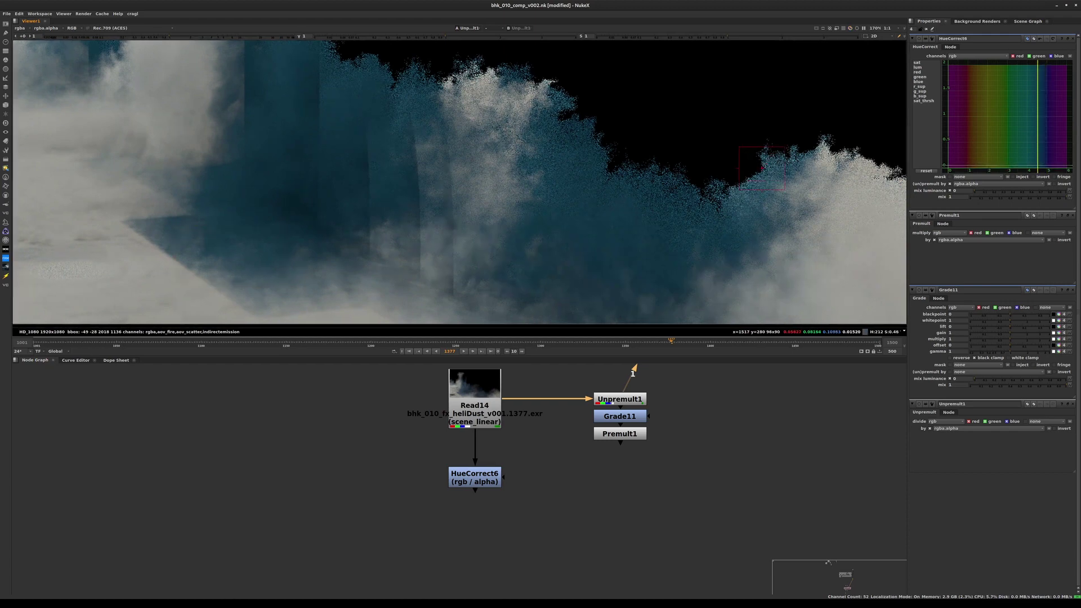
{"action": "left_click_drag", "start_coordinate": [738, 190], "coordinate": [738, 191], "text": "ctrl+shift"}
{"action": "double_click", "coordinate": [620, 416]}
{"action": "key", "text": "1"}
{"action": "left_click", "coordinate": [620, 434]}
{"action": "key", "text": "1"}
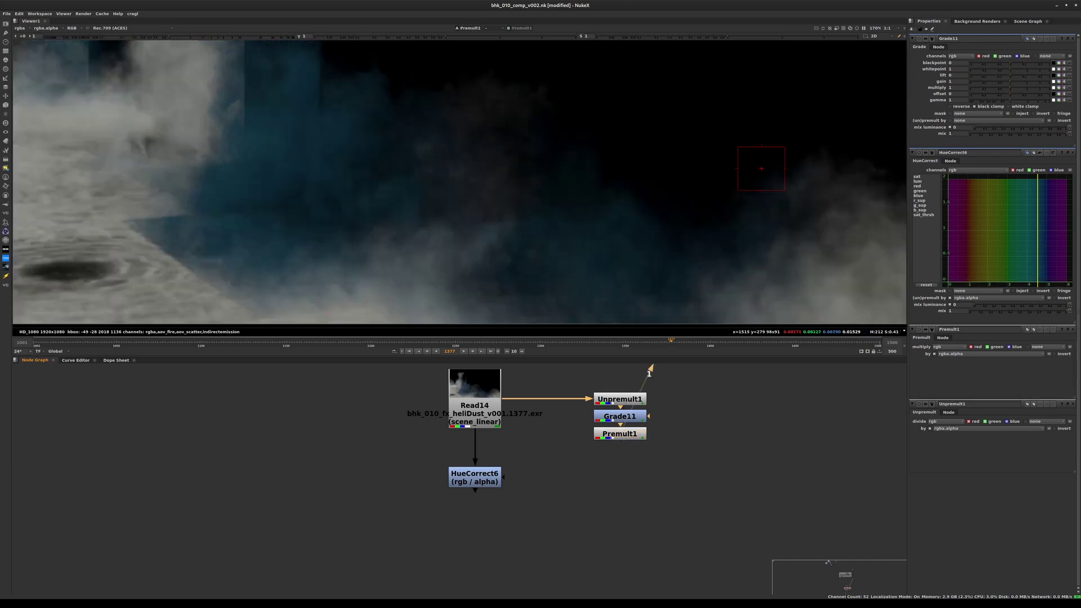
Step: View the HueCorrect6 output and keep only its properties open, closing those of the other nodes
{"action": "left_click_drag", "start_coordinate": [577, 384], "coordinate": [667, 448]}
{"action": "left_click", "coordinate": [474, 477]}
{"action": "key", "text": "1"}
{"action": "double_click", "coordinate": [475, 477]}
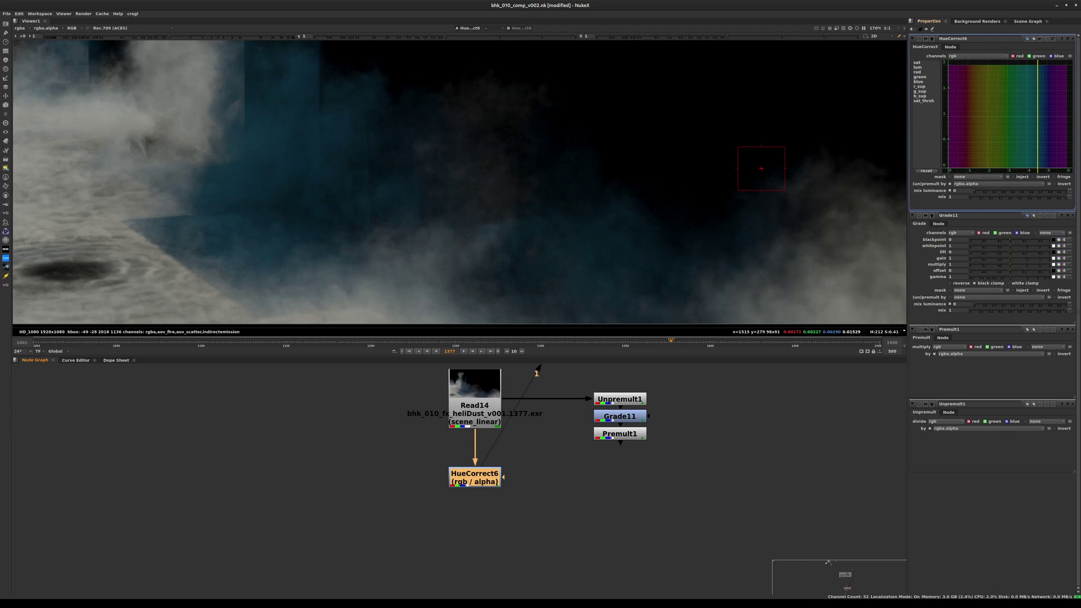
{"action": "left_click", "coordinate": [1072, 216]}
{"action": "left_click", "coordinate": [1072, 215]}
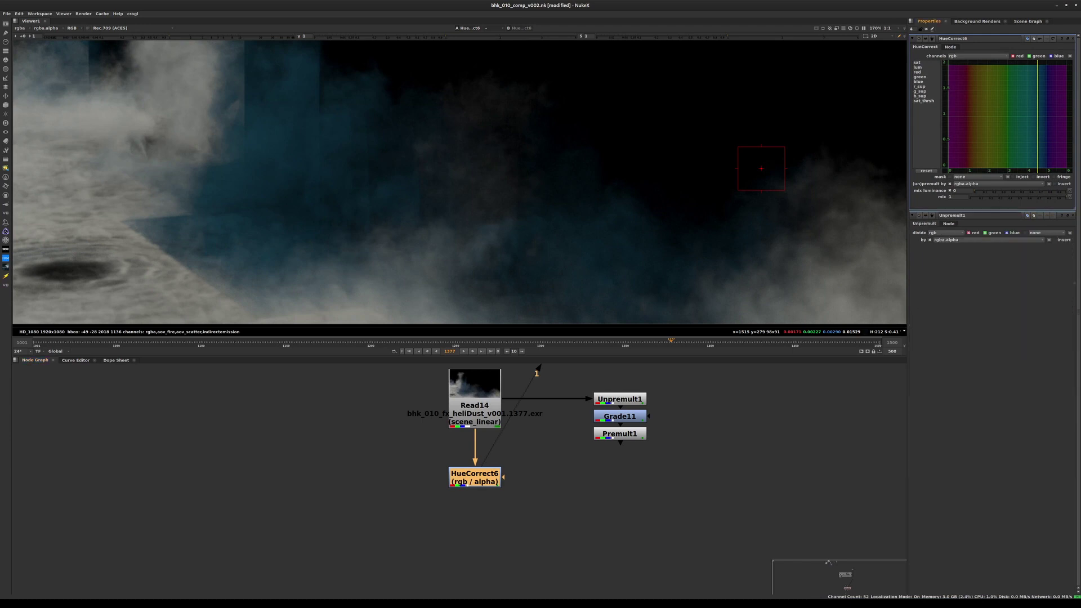
Step: Examine the whole smoke frame and sample the hue of the blue shadowed smoke beside the bright plume
{"action": "scroll", "coordinate": [518, 194], "scroll_direction": "down", "scroll_amount": 3}
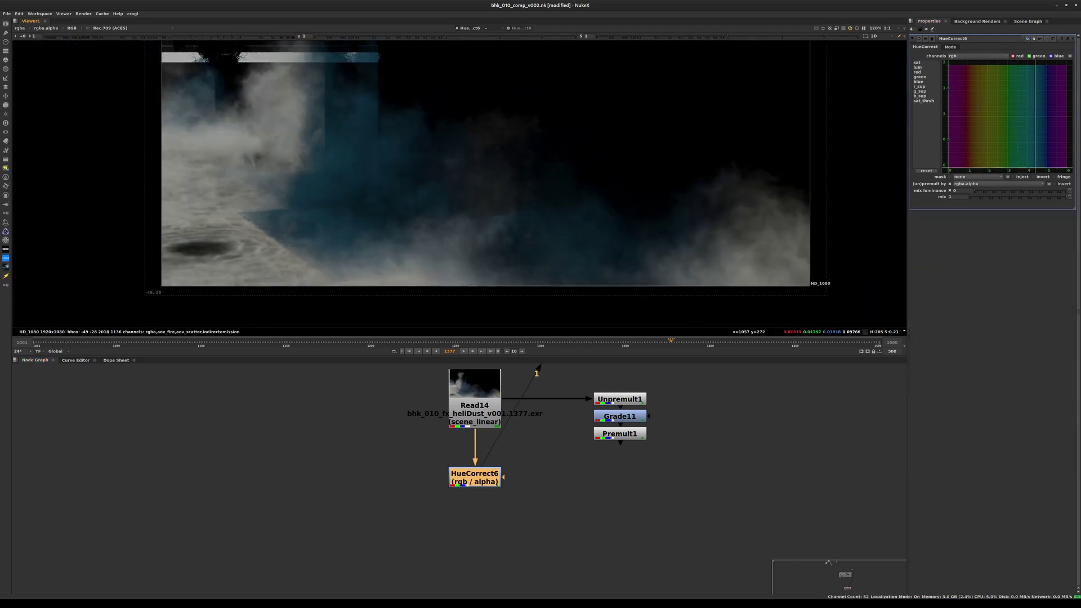
{"action": "scroll", "coordinate": [518, 194], "scroll_direction": "down", "scroll_amount": 2}
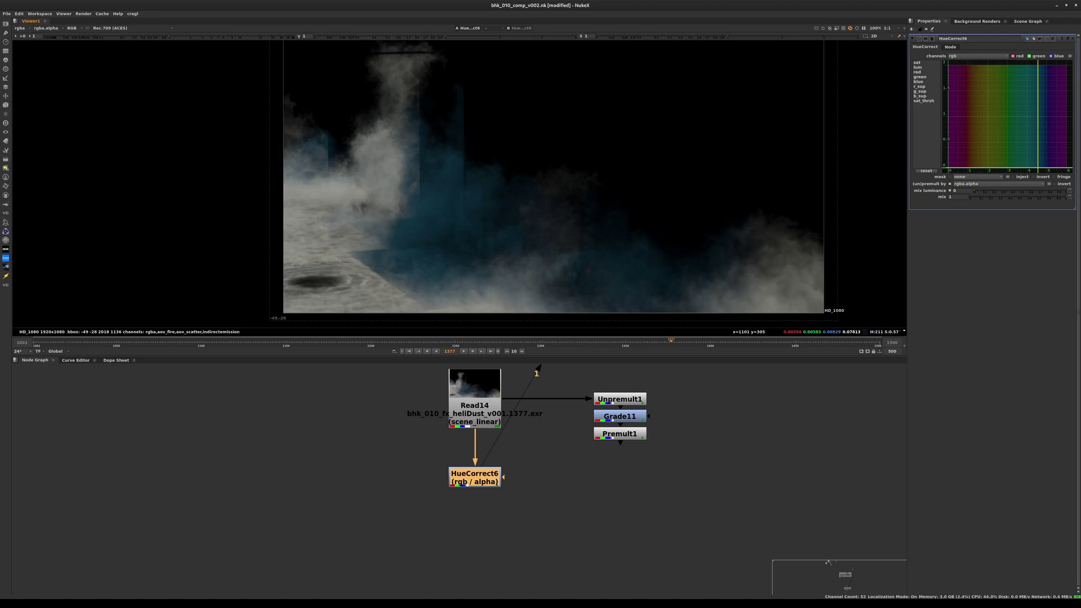
{"action": "middle_click_drag", "start_coordinate": [593, 227], "coordinate": [603, 242]}
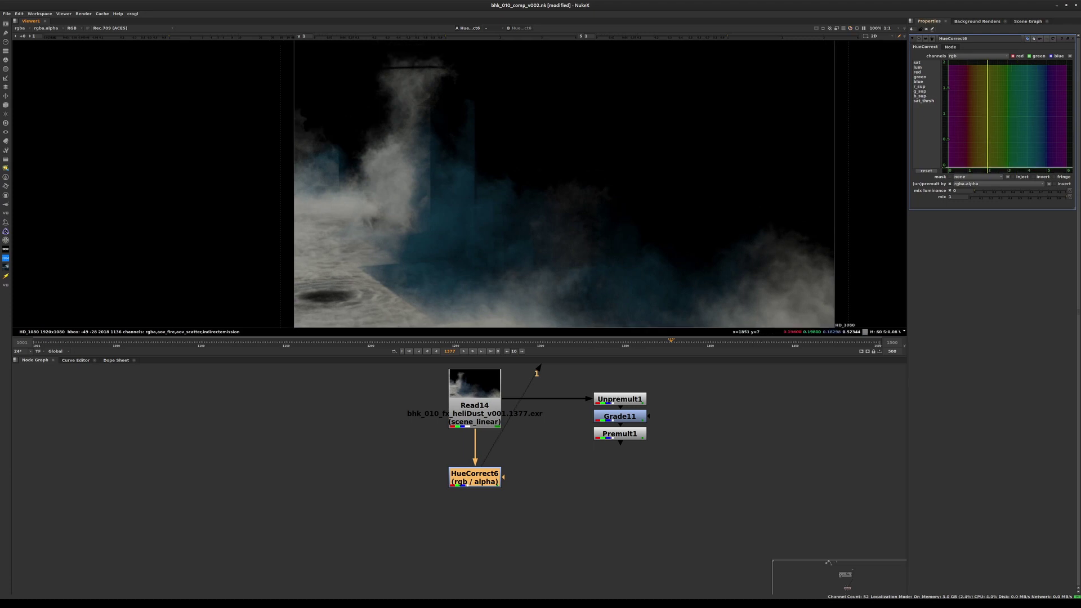
{"action": "left_click_drag", "start_coordinate": [432, 228], "coordinate": [444, 244], "text": "ctrl+shift"}
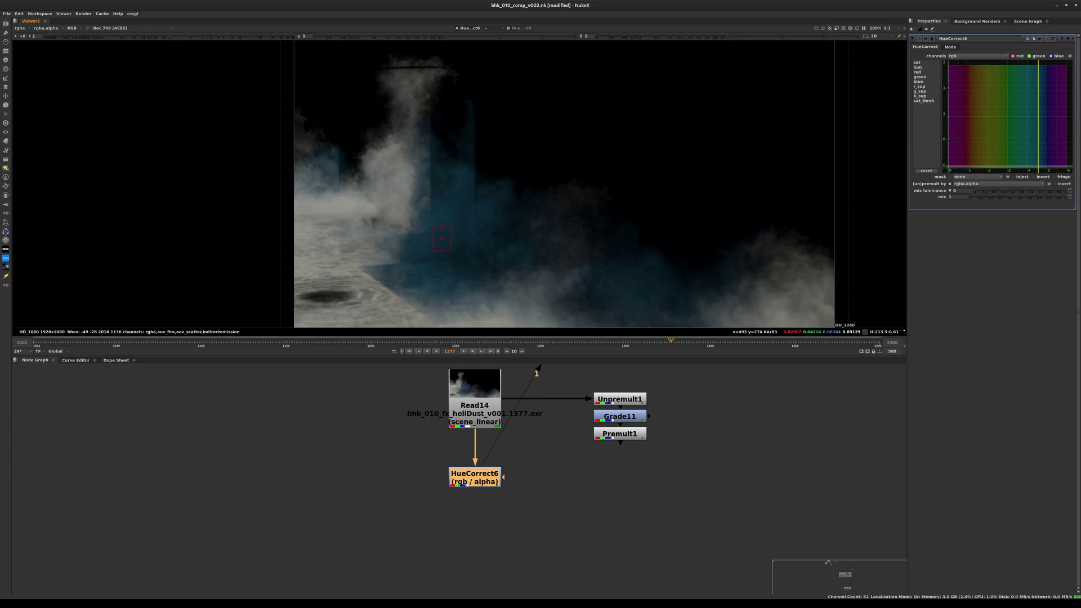
Step: Lower the HueCorrect saturation curve across the cyan-blue hues to about 0.3, and close the node's properties
{"action": "left_click", "coordinate": [918, 62]}
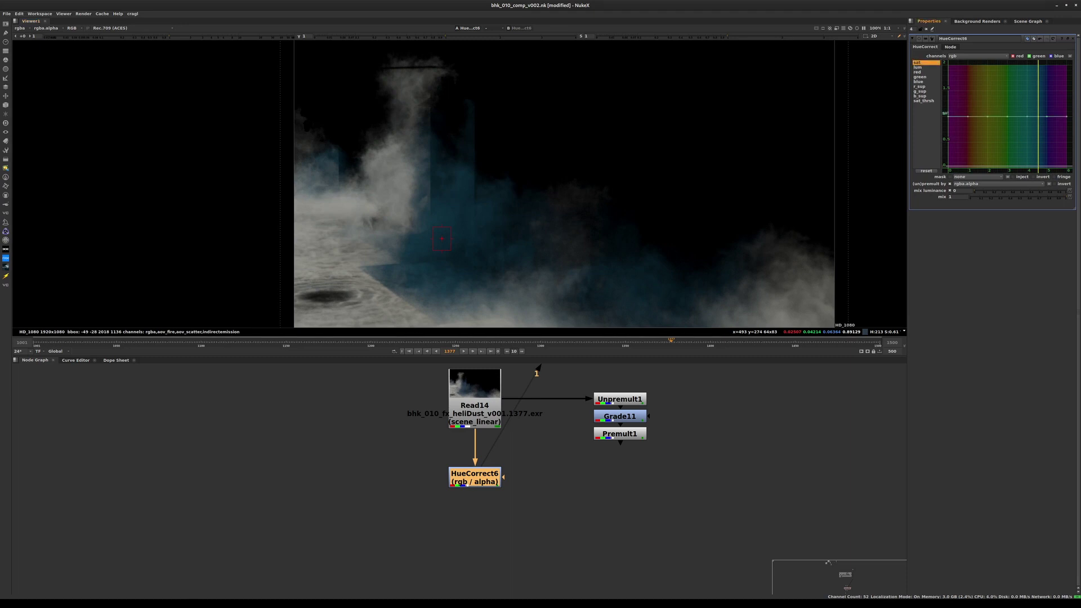
{"action": "left_click", "coordinate": [1027, 116]}
{"action": "left_click", "coordinate": [1047, 116]}
{"action": "left_click_drag", "start_coordinate": [1022, 107], "coordinate": [1052, 126]}
{"action": "left_click_drag", "start_coordinate": [1048, 117], "coordinate": [1048, 152]}
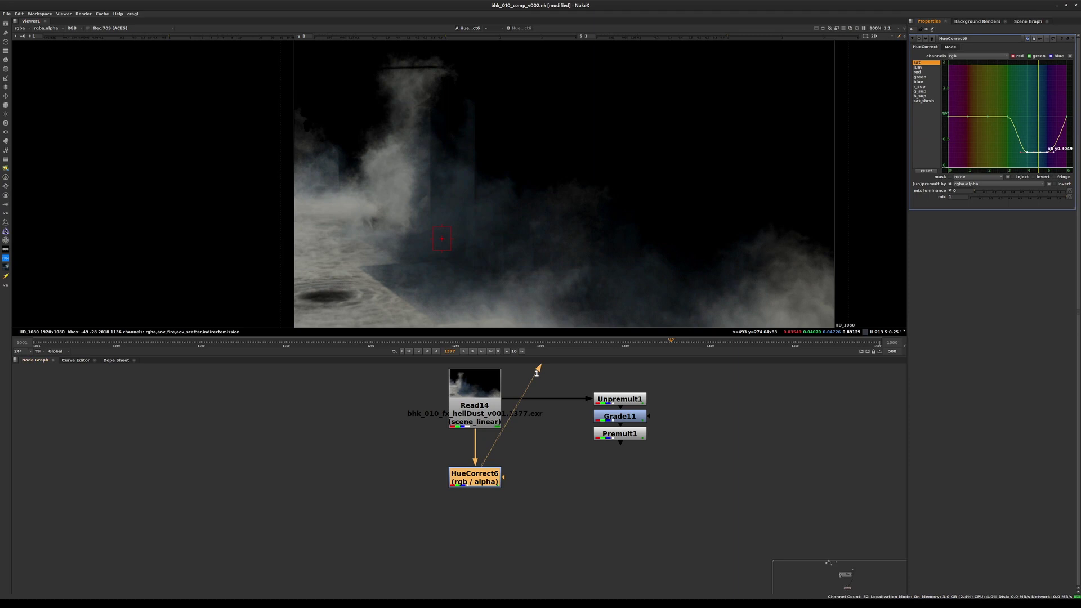
{"action": "left_click", "coordinate": [926, 29]}
{"action": "left_click", "coordinate": [538, 450]}
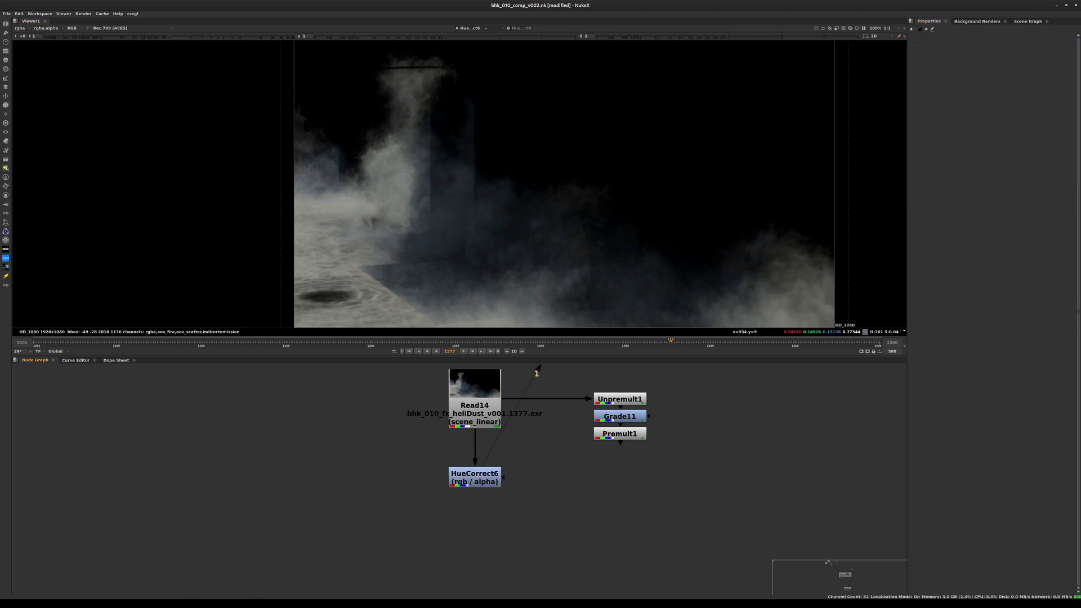
Step: Compare the original Read14 smoke with the HueCorrect6 result, zoomed in on the shadowed area
{"action": "key", "text": "2"}
{"action": "scroll", "coordinate": [468, 264], "scroll_direction": "up", "scroll_amount": 3}
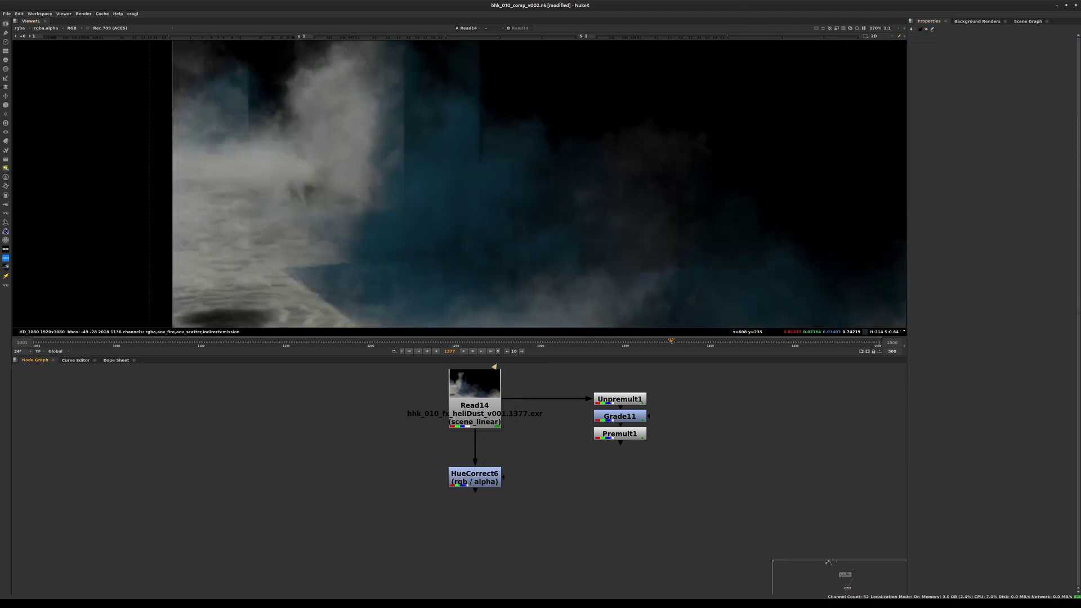
{"action": "left_click", "coordinate": [475, 477]}
{"action": "key", "text": "2"}
{"action": "left_click", "coordinate": [527, 456]}
{"action": "key", "text": "1"}
{"action": "key", "text": "2"}
{"action": "key", "text": "1"}
{"action": "key", "text": "2"}
{"action": "key", "text": "1"}
{"action": "key", "text": "2"}
{"action": "key", "text": "1"}
{"action": "key", "text": "2"}
{"action": "key", "text": "1"}
{"action": "key", "text": "2"}
{"action": "key", "text": "1"}
{"action": "key", "text": "2"}
Step: Delete the Unpremult1, Grade11 and Premult1 stack and view the HueCorrect6 output
{"action": "left_click_drag", "start_coordinate": [545, 376], "coordinate": [728, 468]}
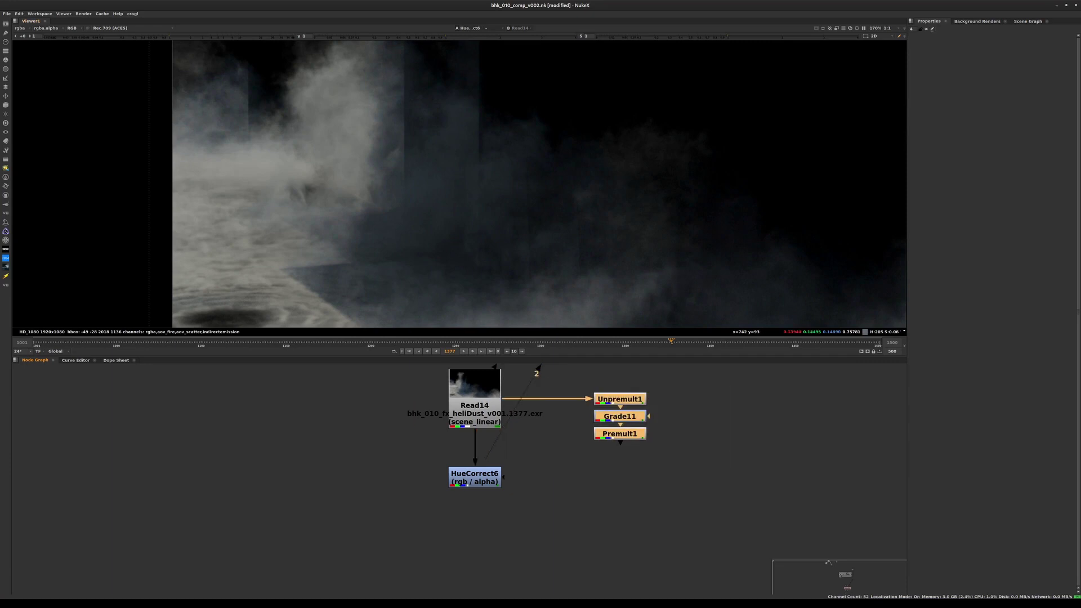
{"action": "key", "text": "Delete"}
{"action": "key", "text": "1"}
{"action": "left_click", "coordinate": [475, 477]}
{"action": "key", "text": "1"}
{"action": "scroll", "coordinate": [633, 438], "scroll_direction": "down", "scroll_amount": 3}
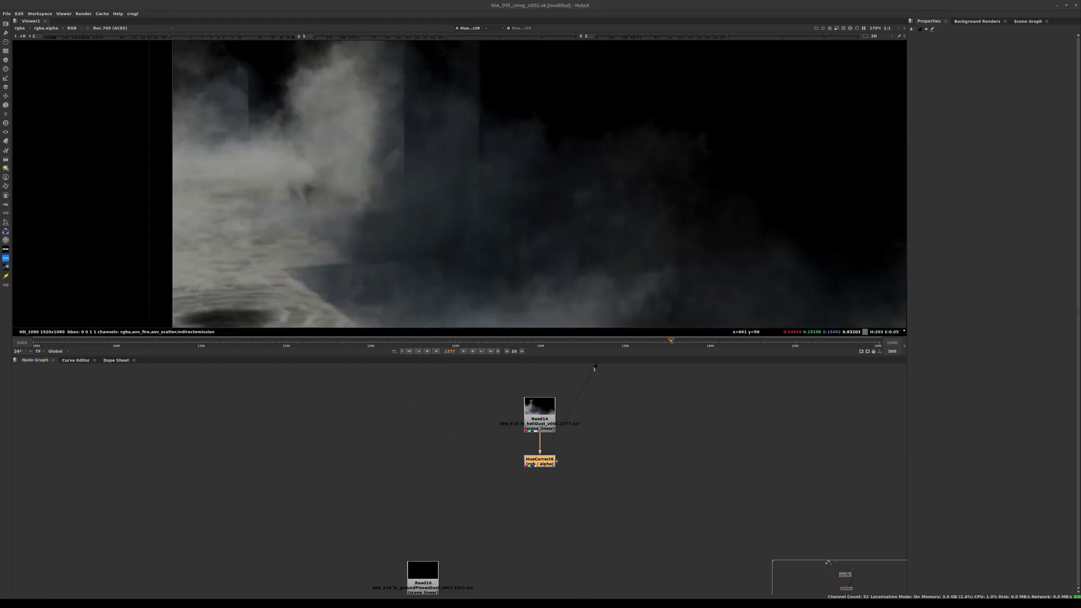
Step: Move the heliDust Read14 and its HueCorrect6 node beside the main comp branch, below the backdrop
{"action": "key", "text": "space"}
{"action": "scroll", "coordinate": [540, 304], "scroll_direction": "down", "scroll_amount": 3}
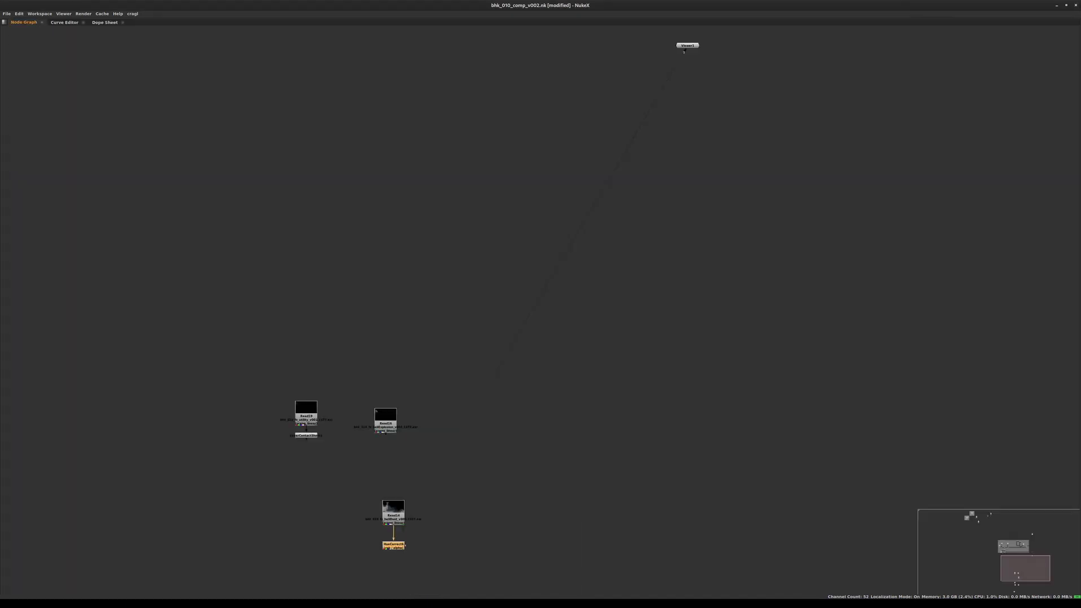
{"action": "left_click_drag", "start_coordinate": [701, 95], "coordinate": [603, 460]}
{"action": "left_click_drag", "start_coordinate": [348, 402], "coordinate": [539, 565]}
{"action": "left_click_drag", "start_coordinate": [487, 541], "coordinate": [486, 523]}
{"action": "scroll", "coordinate": [486, 523], "scroll_direction": "up", "scroll_amount": 3}
{"action": "left_click_drag", "start_coordinate": [489, 319], "coordinate": [515, 150]}
{"action": "middle_click_drag", "start_coordinate": [515, 149], "coordinate": [440, 496]}
{"action": "left_click_drag", "start_coordinate": [439, 495], "coordinate": [557, 186]}
{"action": "middle_click_drag", "start_coordinate": [557, 186], "coordinate": [404, 206]}
{"action": "left_click", "coordinate": [479, 349]}
{"action": "left_click_drag", "start_coordinate": [404, 418], "coordinate": [382, 413]}
{"action": "left_click", "coordinate": [411, 254]}
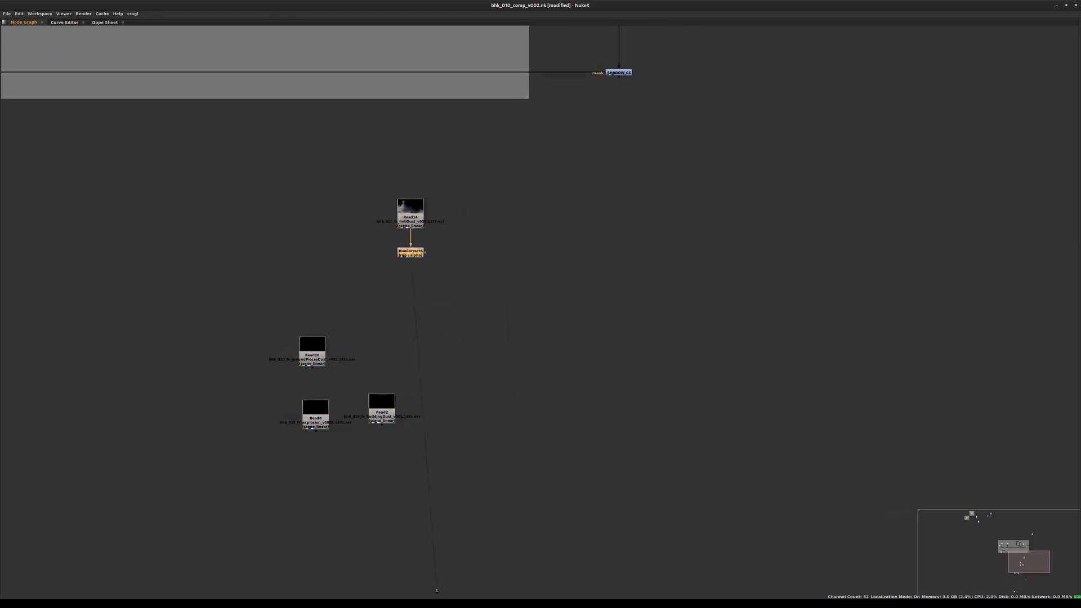
Step: Merge the corrected heliDust over the main comp branch's last colour-correction node, and view the merged frame
{"action": "key", "text": "m"}
{"action": "left_click_drag", "start_coordinate": [448, 253], "coordinate": [618, 77]}
{"action": "left_click_drag", "start_coordinate": [609, 250], "coordinate": [619, 251]}
{"action": "key", "text": "1"}
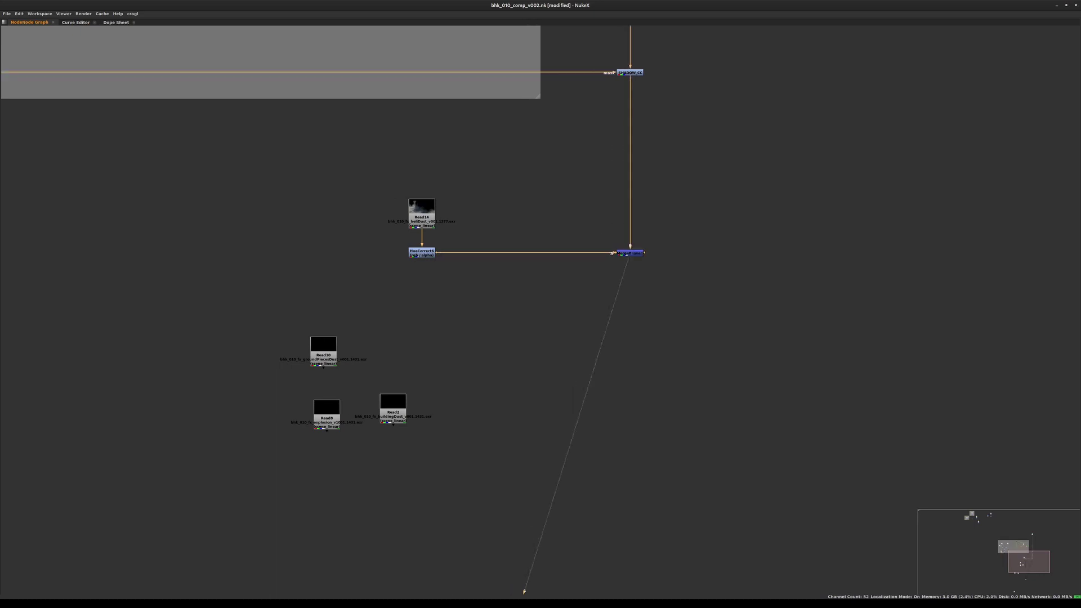
{"action": "key", "text": "space"}
{"action": "scroll", "coordinate": [578, 234], "scroll_direction": "down", "scroll_amount": 4}
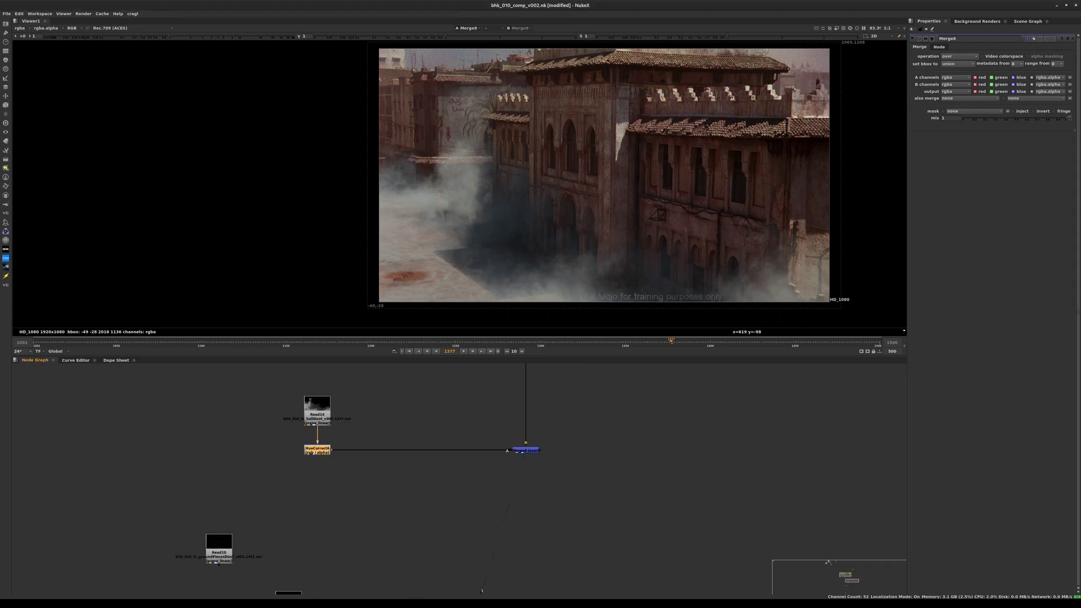
Step: Rename the HueCorrect node as blueSupression and add a Grade after it with (un)premult by rgba.alpha
{"action": "type", "text": "nblueSupression"}
{"action": "key", "text": "Return"}
{"action": "key", "text": "g"}
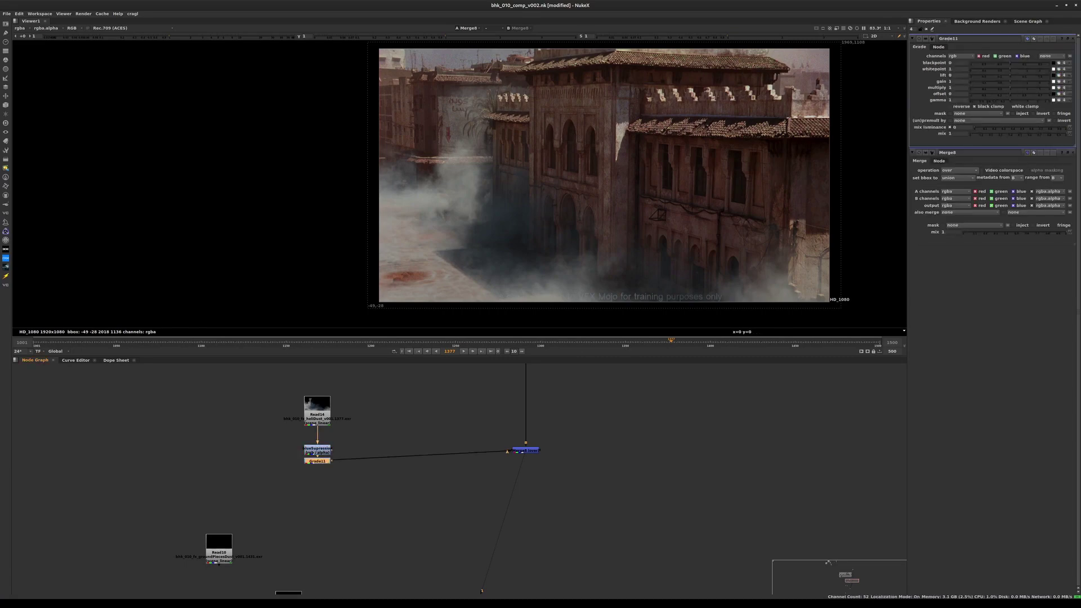
{"action": "left_click", "coordinate": [980, 121]}
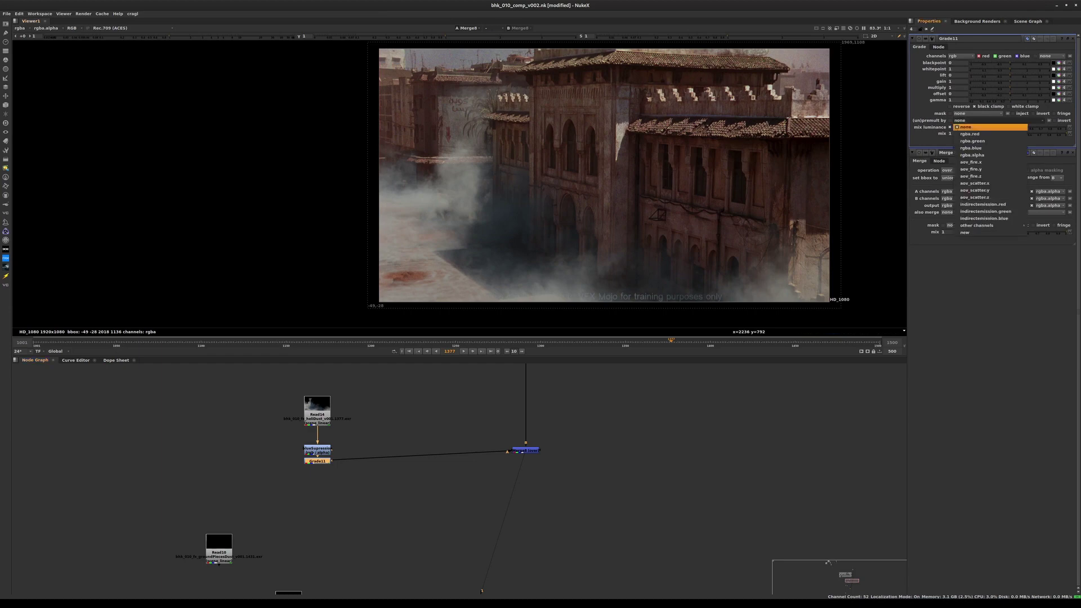
{"action": "left_click", "coordinate": [972, 155]}
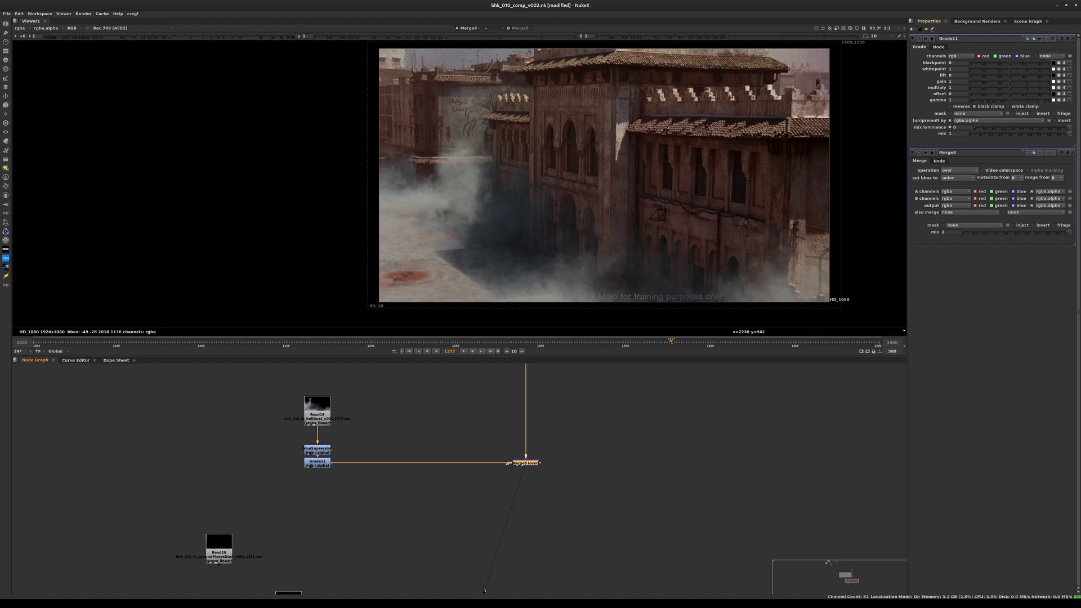
Step: Try tinting the dust with Grade multiply values of 1.3 red, 0.83 green and 0.8 blue, and reset the node
{"action": "left_click", "coordinate": [1064, 88]}
{"action": "left_click", "coordinate": [957, 88]}
{"action": "key", "text": "Up"}
{"action": "key", "text": "Up"}
{"action": "key", "text": "Up"}
{"action": "key", "text": "Tab"}
{"action": "key", "text": "Tab"}
{"action": "type", "text": ".7"}
{"action": "key", "text": "Return"}
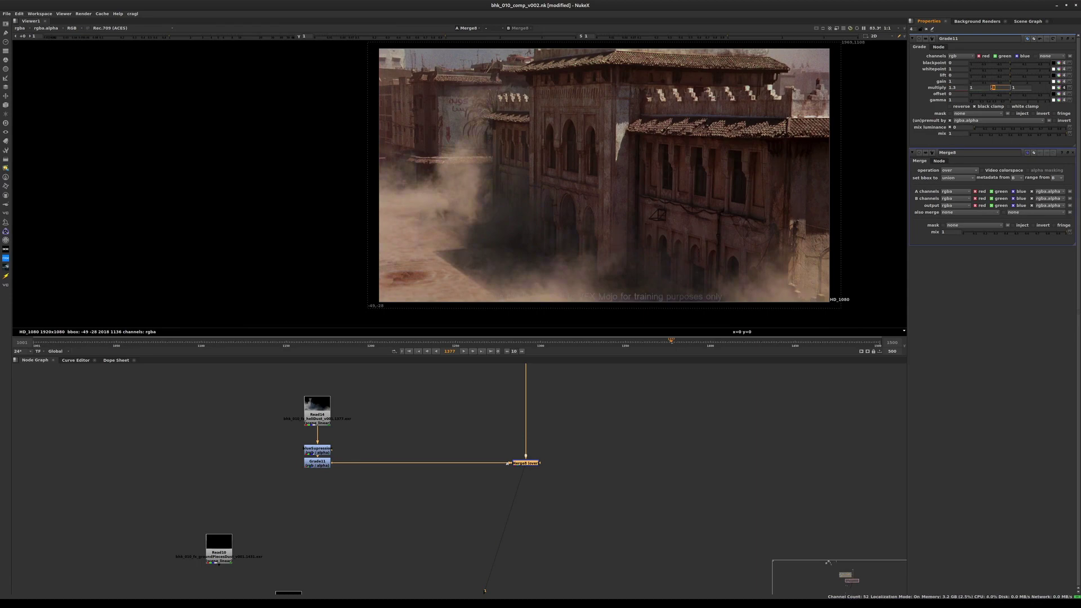
{"action": "key", "text": "shift+Tab"}
{"action": "type", "text": ".8"}
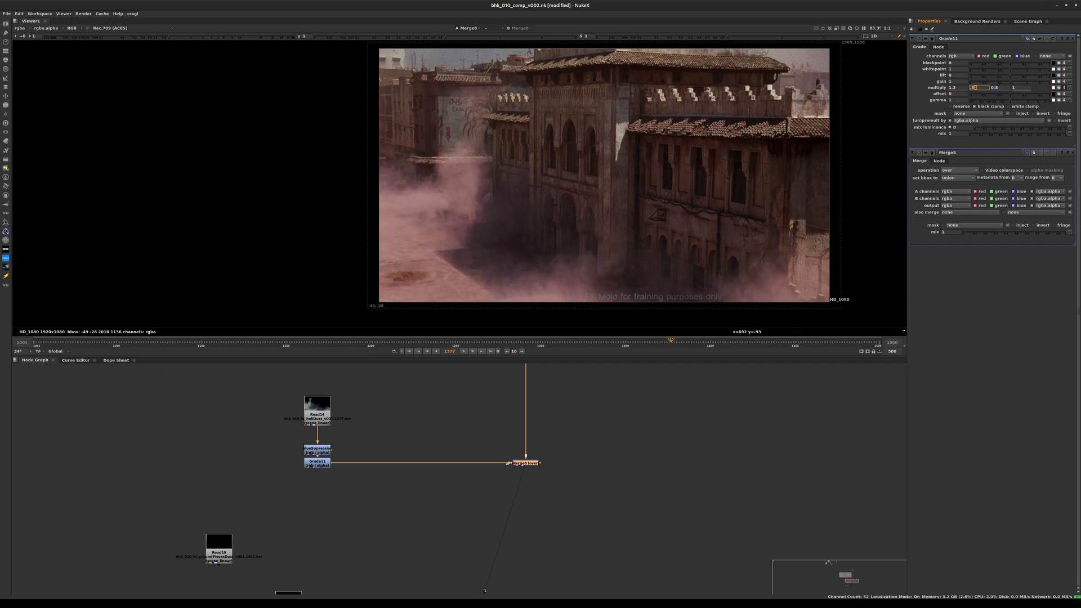
{"action": "left_click", "coordinate": [1073, 152]}
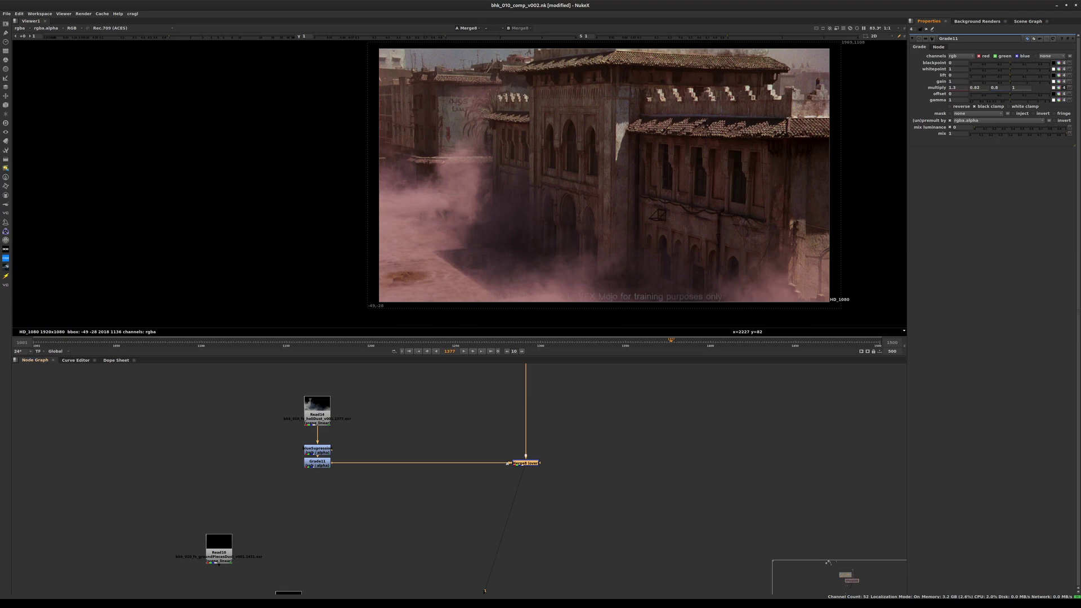
{"action": "left_click", "coordinate": [1053, 39]}
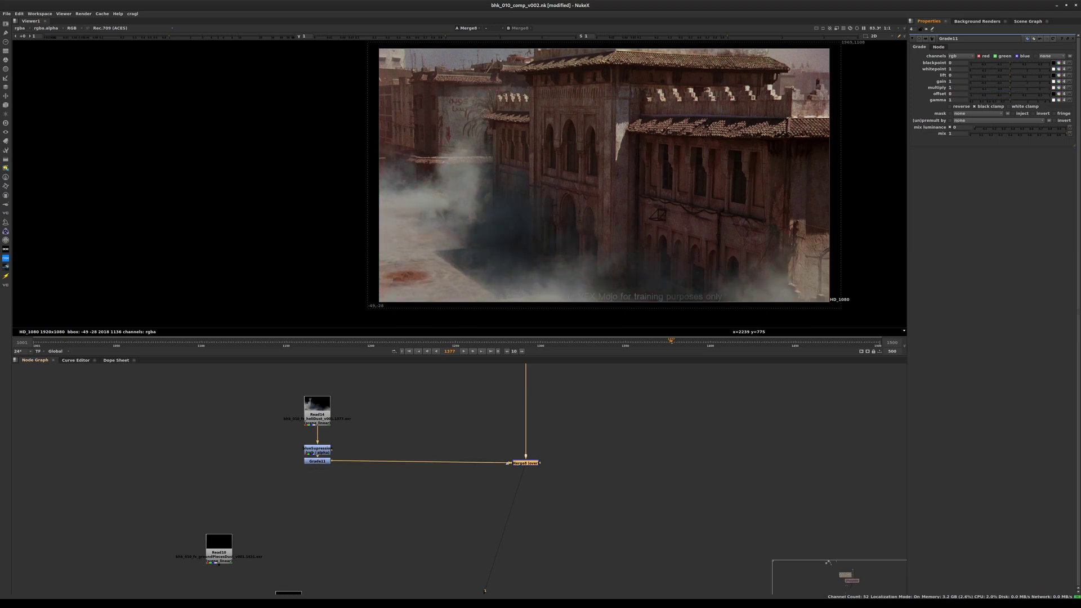
Step: Set the Grade gain to 0.84 red, 0.51 green and 0.35 blue, and save the script
{"action": "left_click", "coordinate": [1064, 81]}
{"action": "left_click", "coordinate": [957, 82]}
{"action": "double_click", "coordinate": [952, 83]}
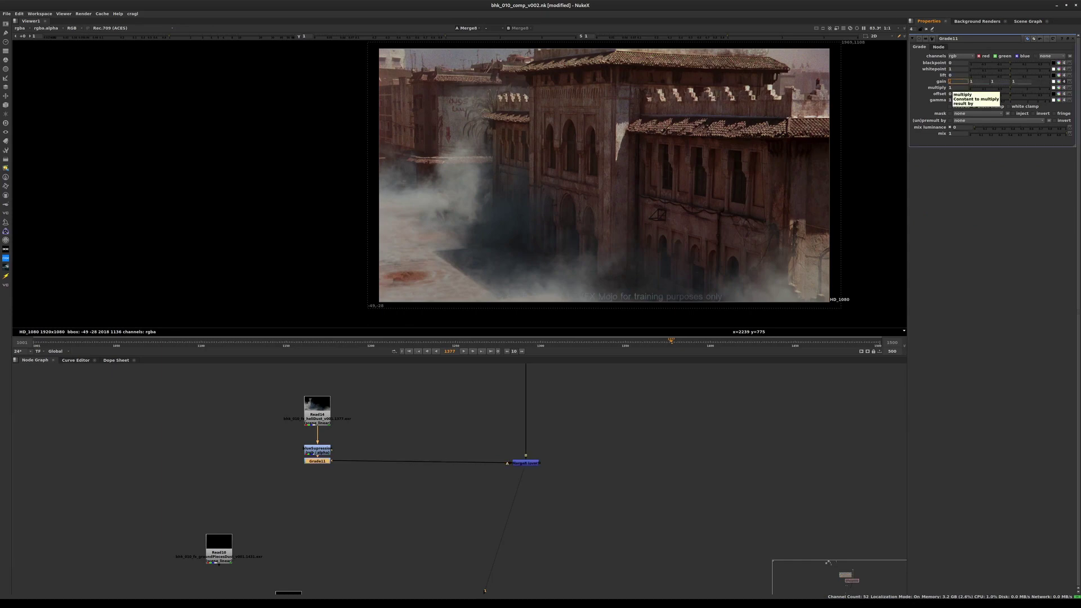
{"action": "type", "text": "0.84"}
{"action": "key", "text": "Tab"}
{"action": "type", "text": "0.51"}
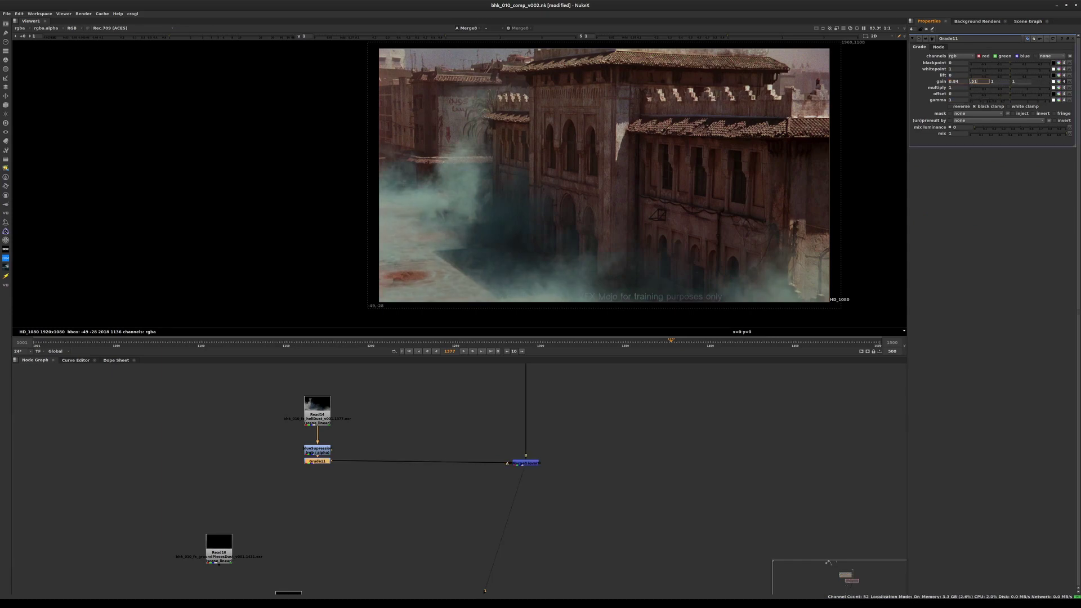
{"action": "key", "text": "Tab"}
{"action": "type", "text": ".3"}
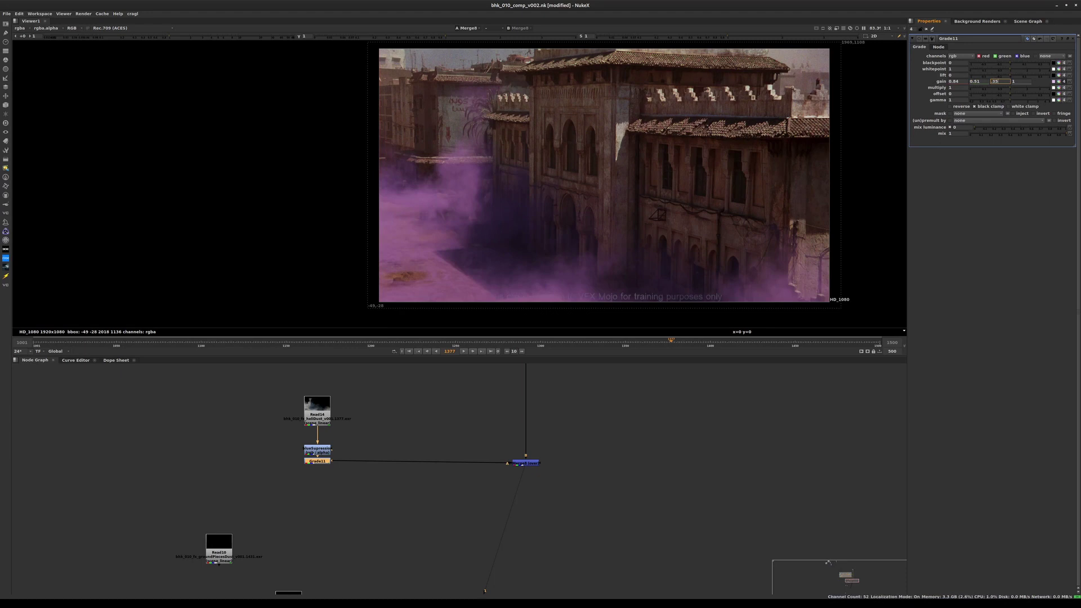
{"action": "type", "text": "5"}
{"action": "key", "text": "Return"}
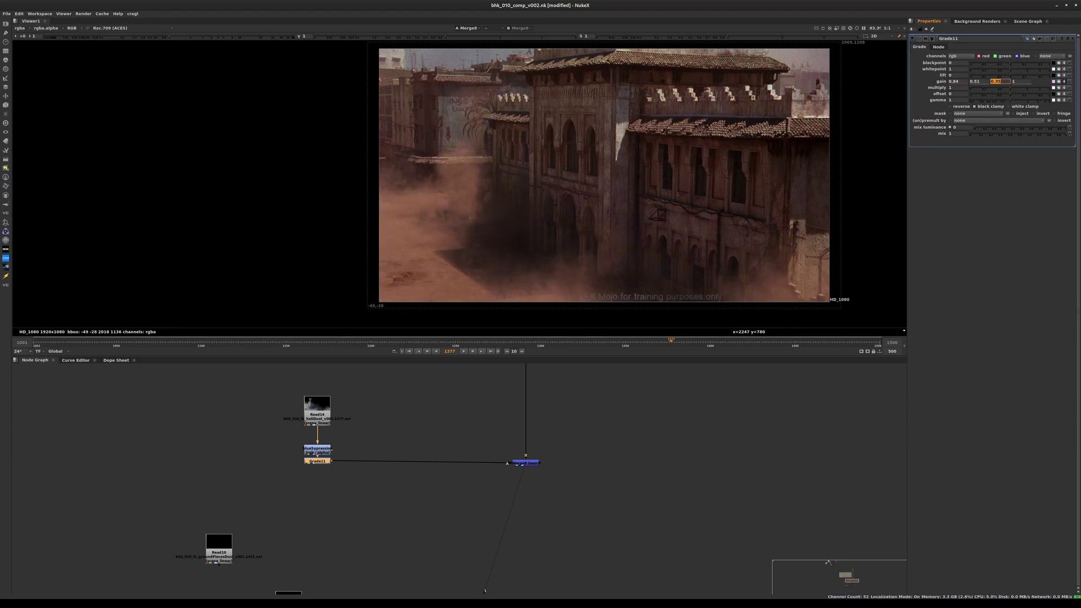
{"action": "key", "text": "ctrl+s"}
Step: Compare the ground and shadow colours up close between the merged comp, the graded dust and the background plate's colour-correction output
{"action": "scroll", "coordinate": [455, 281], "scroll_direction": "up", "scroll_amount": 7}
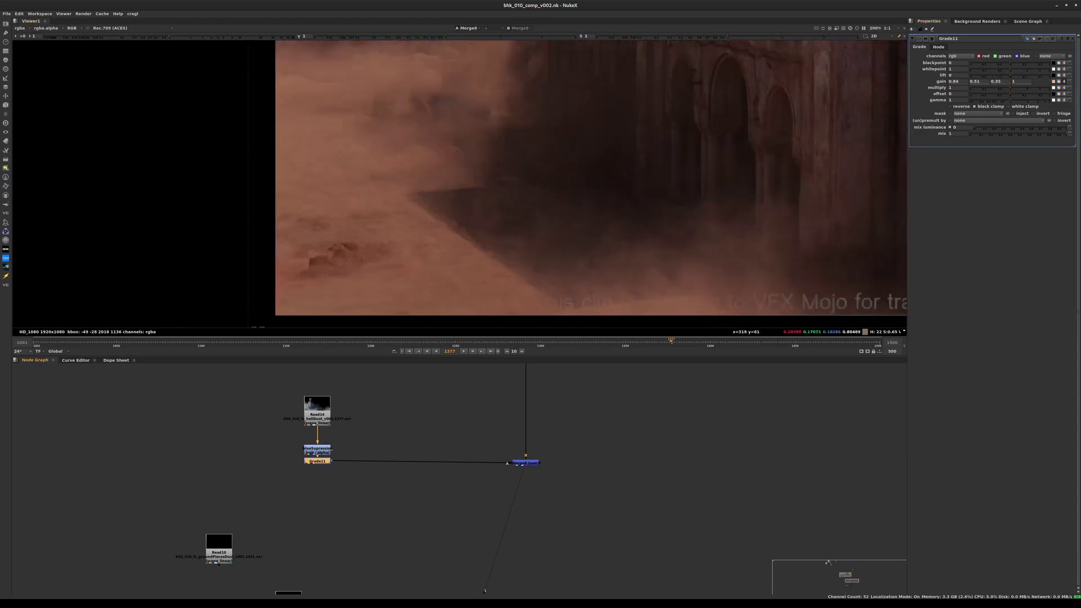
{"action": "middle_click_drag", "start_coordinate": [468, 297], "coordinate": [471, 301]}
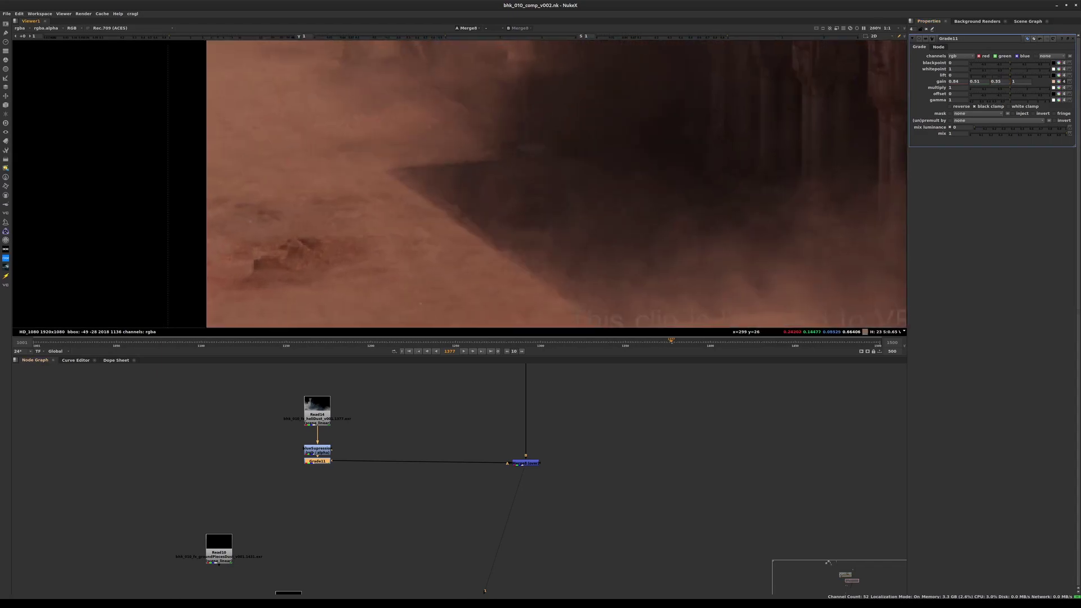
{"action": "key", "text": "1"}
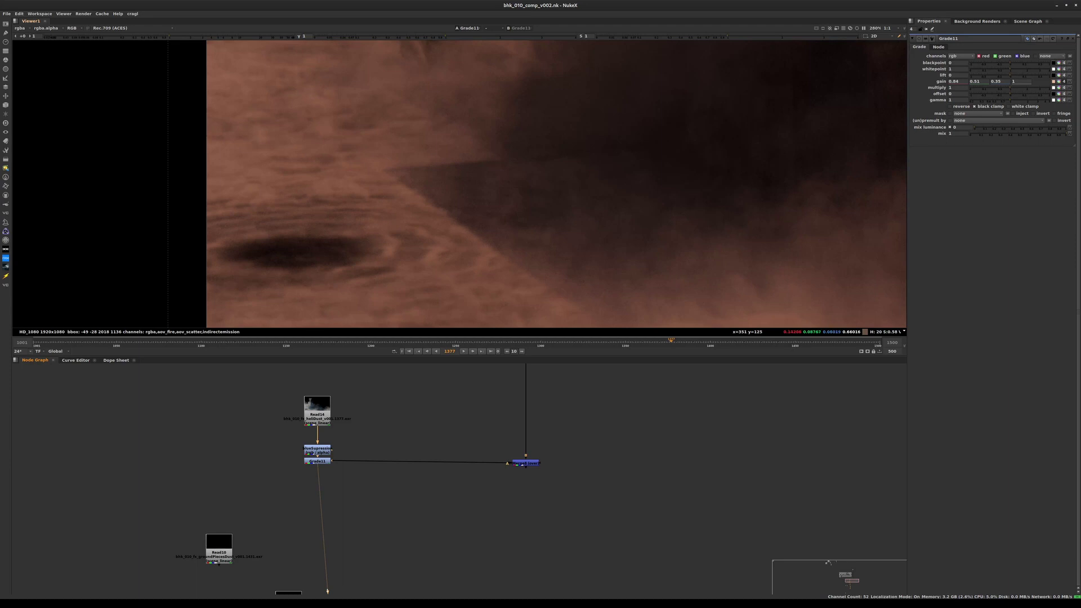
{"action": "middle_click_drag", "start_coordinate": [439, 413], "coordinate": [386, 551]}
{"action": "left_click", "coordinate": [463, 406]}
{"action": "key", "text": "1"}
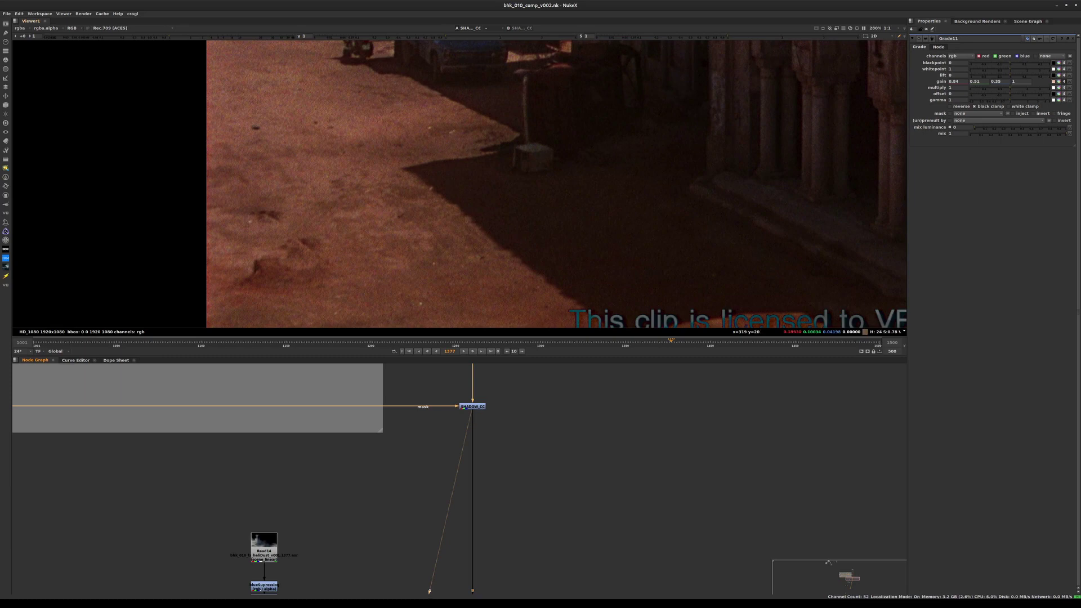
{"action": "middle_click_drag", "start_coordinate": [434, 543], "coordinate": [485, 412]}
{"action": "key", "text": "1"}
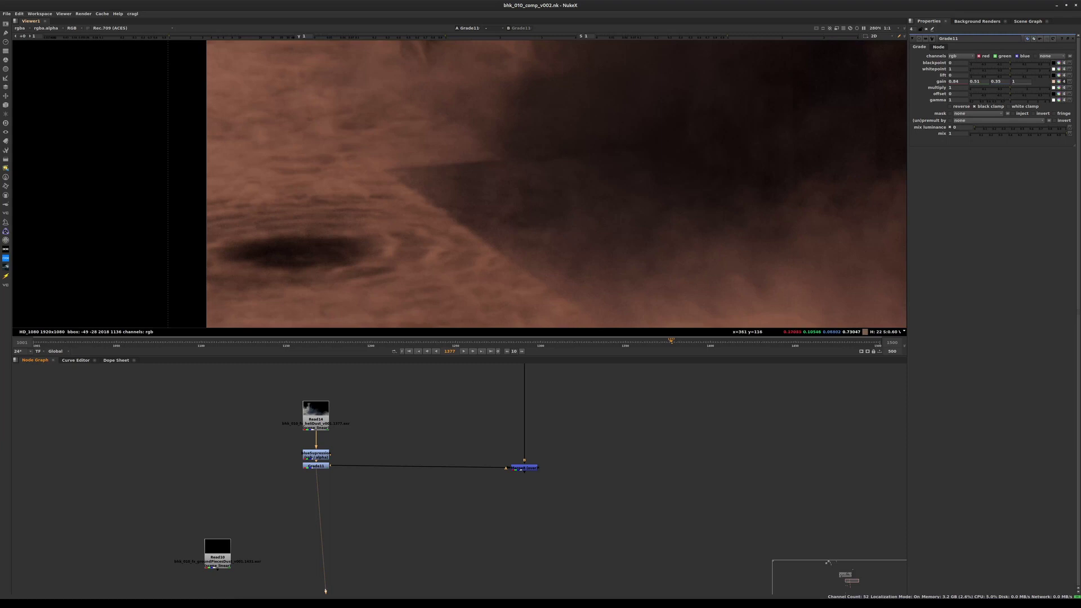
{"action": "left_click", "coordinate": [524, 467]}
{"action": "key", "text": "1"}
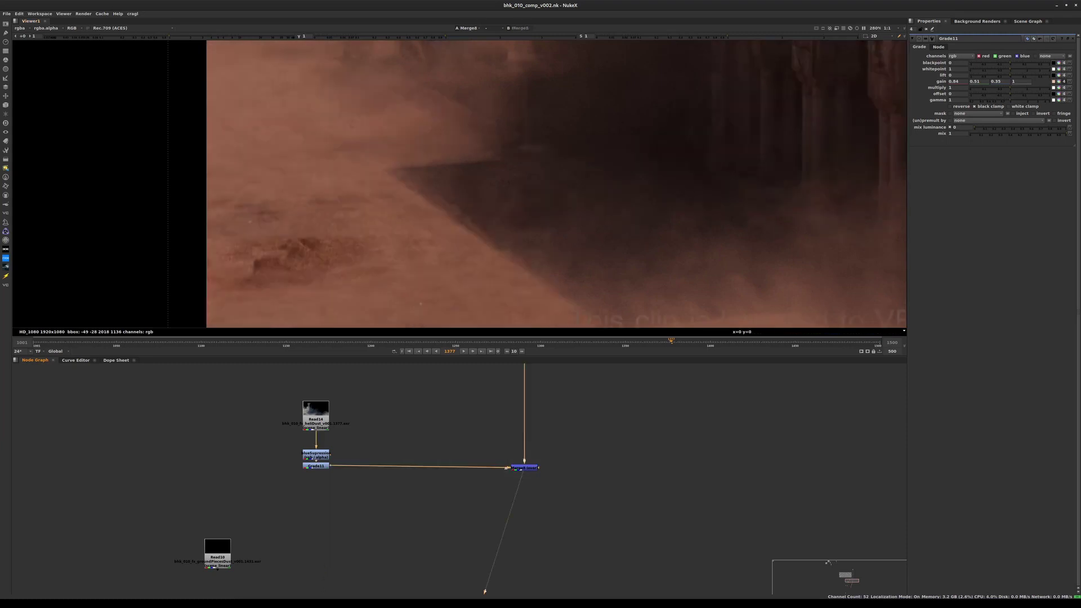
Step: Compare the graded dust with the merged comp, and set the dust Grade to (un)premult by rgba.alpha
{"action": "key", "text": "1"}
{"action": "key", "text": "2"}
{"action": "key", "text": "1"}
{"action": "key", "text": "2"}
{"action": "key", "text": "1"}
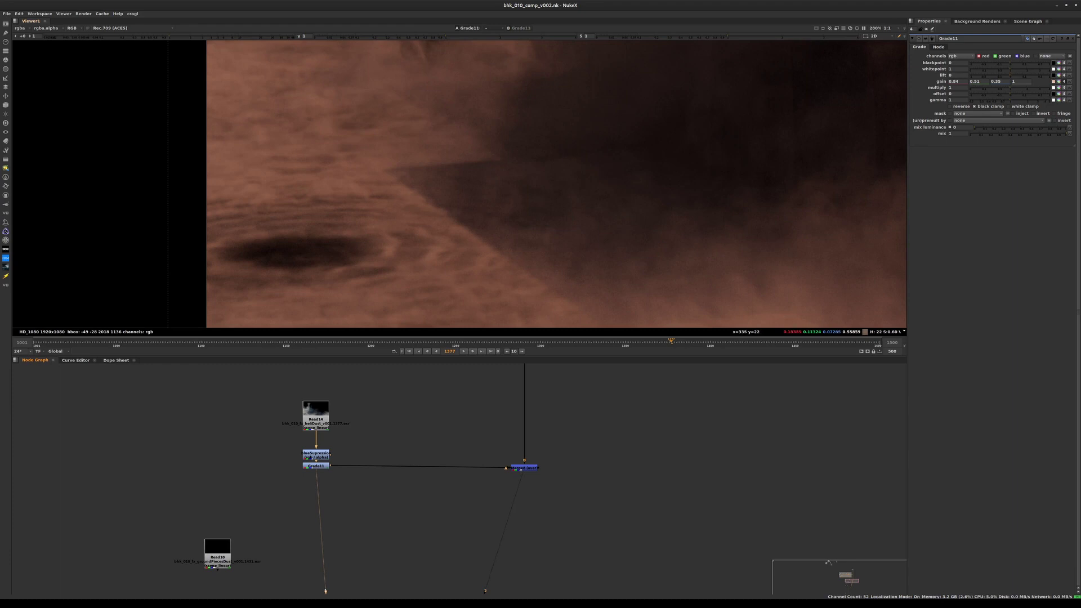
{"action": "left_click", "coordinate": [950, 121]}
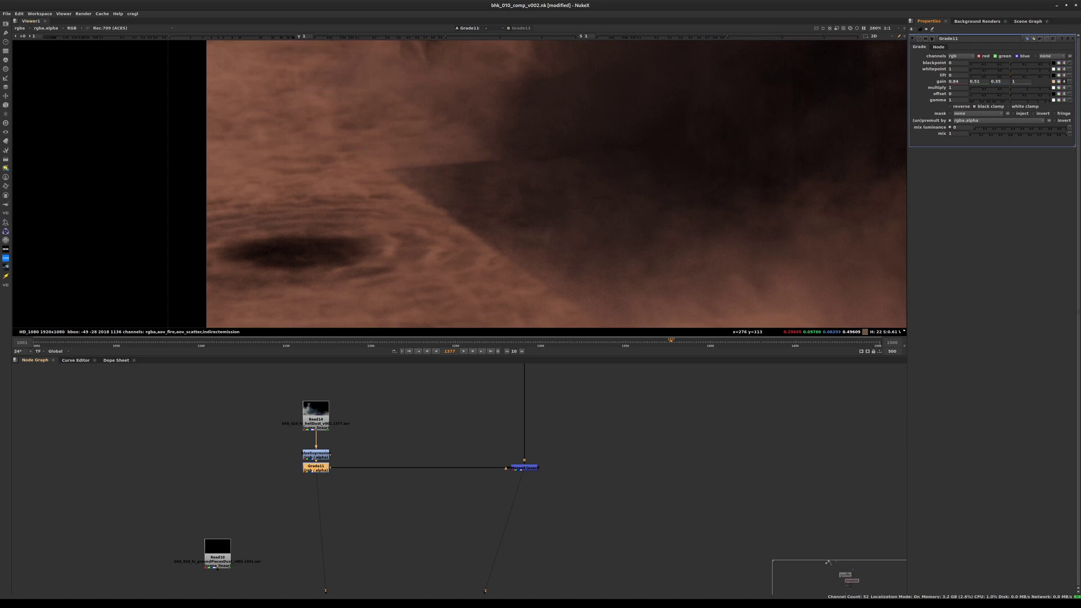
Step: Add a GridWarp after the heliDust Grade and save the script
{"action": "key", "text": "Tab"}
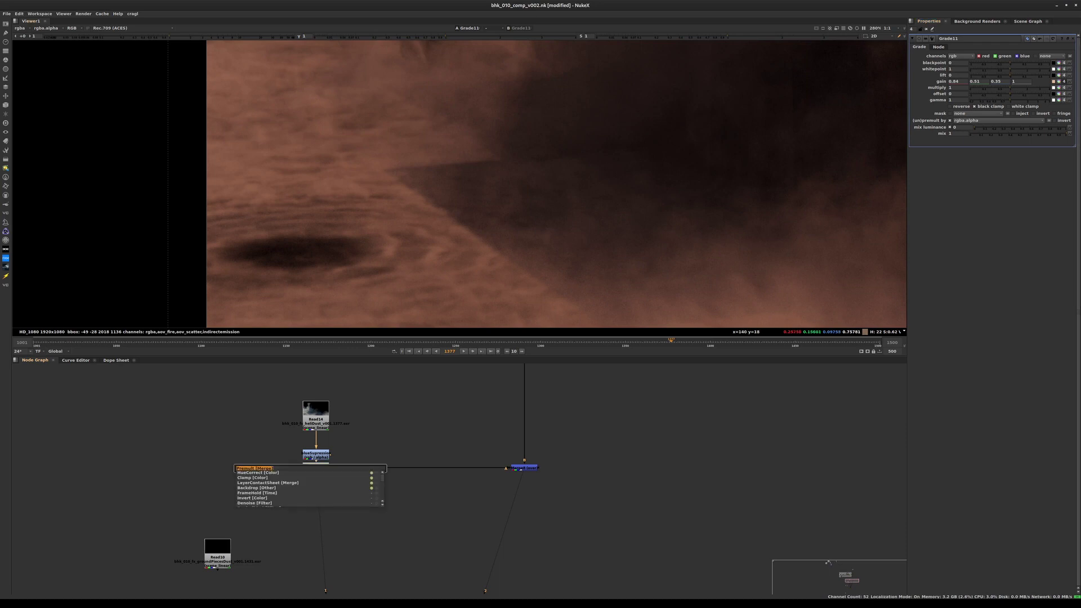
{"action": "type", "text": "gridwarp"}
{"action": "key", "text": "Return"}
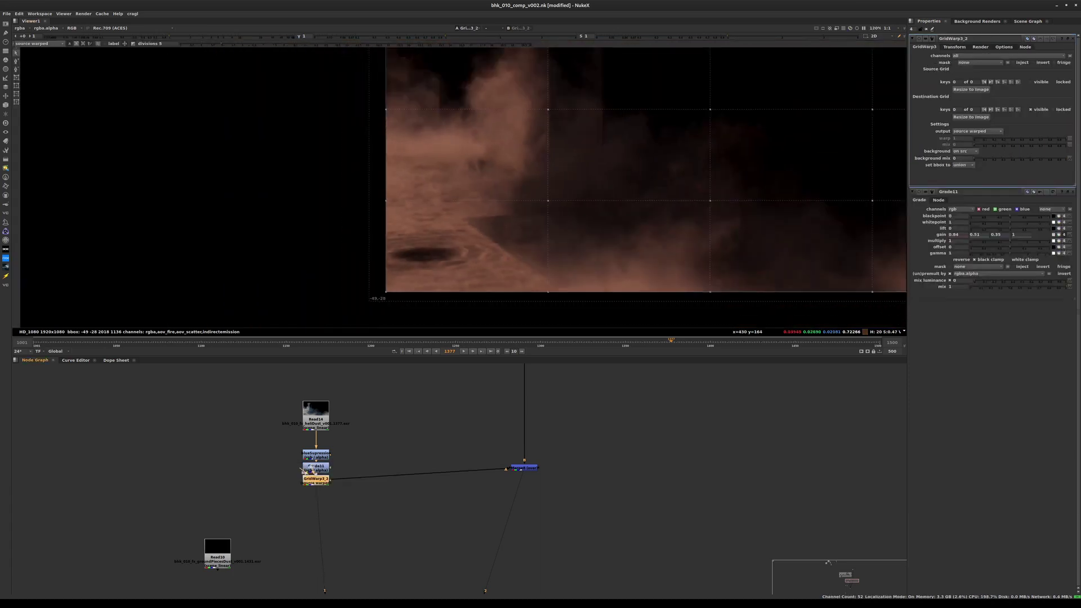
{"action": "key", "text": "ctrl+s"}
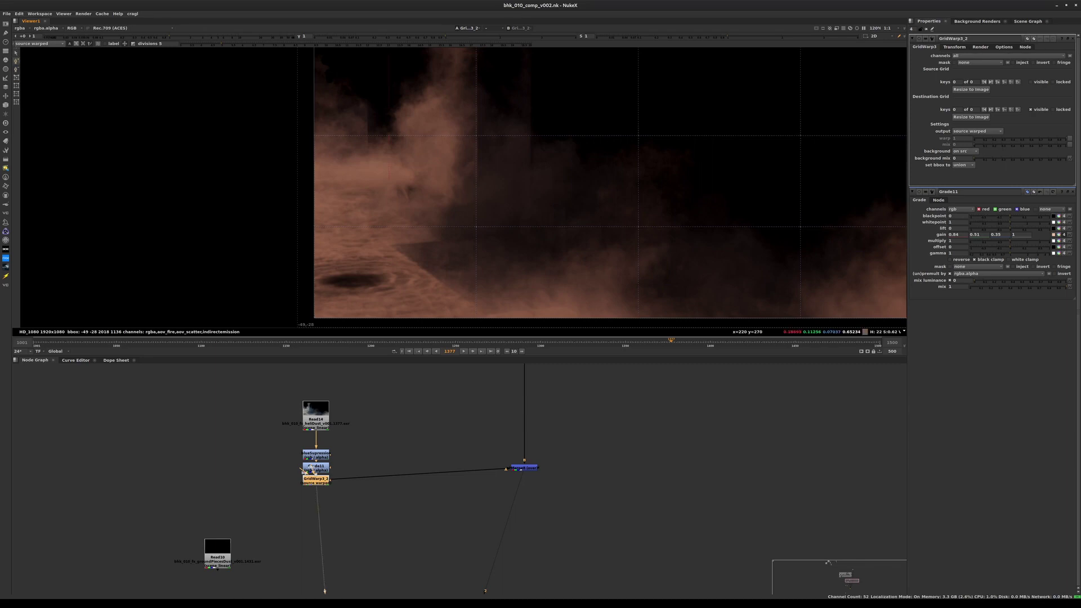
Step: Insert one vertical and one horizontal grid line around the dust's ground shadow corner, and view the merged comp
{"action": "left_click", "coordinate": [387, 227]}
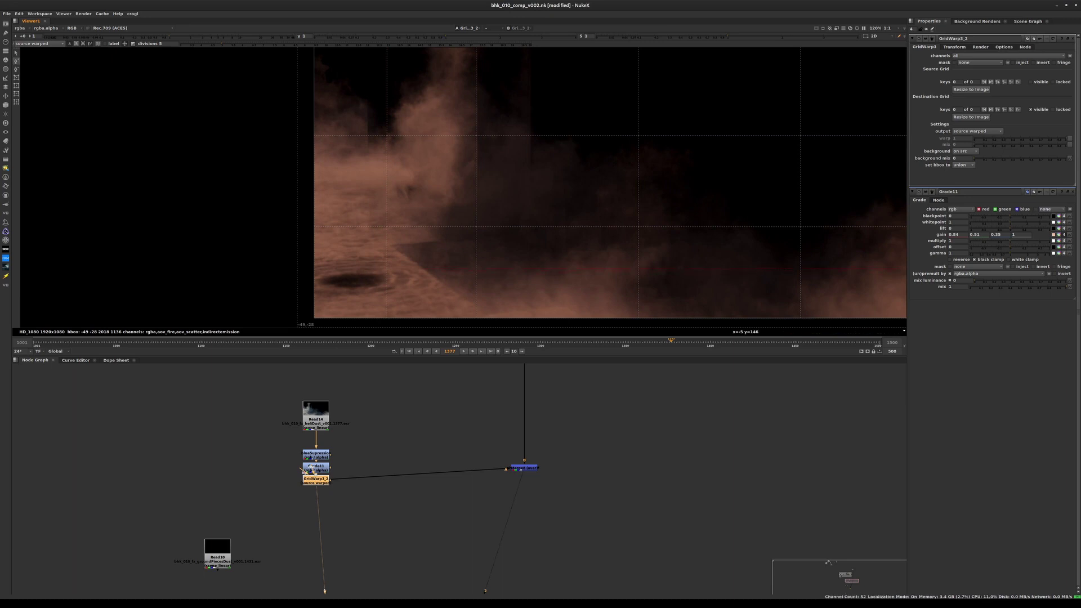
{"action": "left_click", "coordinate": [311, 269]}
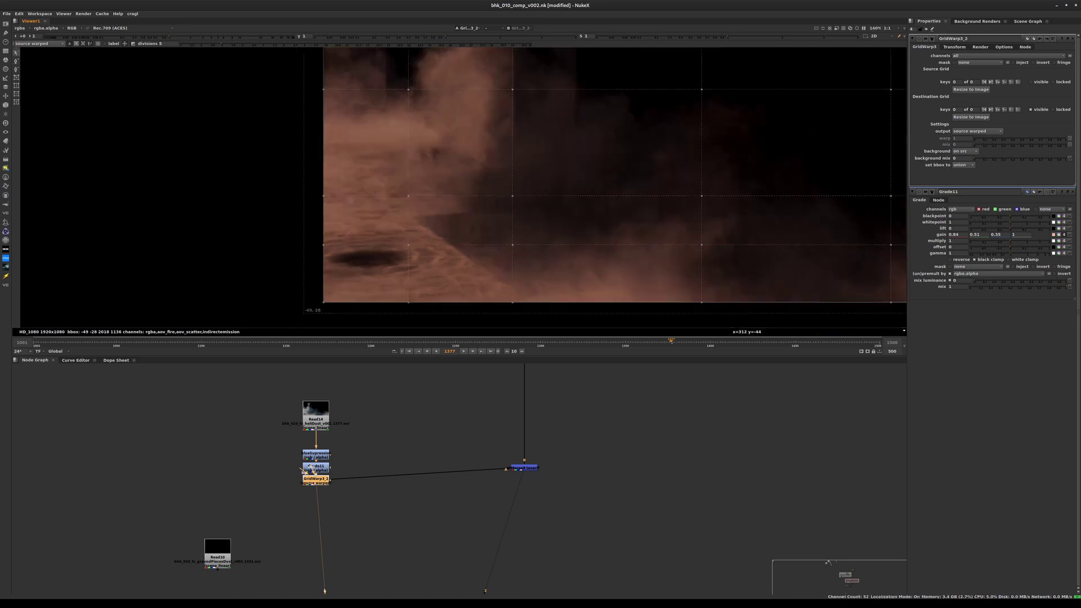
{"action": "left_click", "coordinate": [524, 468]}
{"action": "key", "text": "1"}
{"action": "left_click_drag", "start_coordinate": [523, 468], "coordinate": [524, 472]}
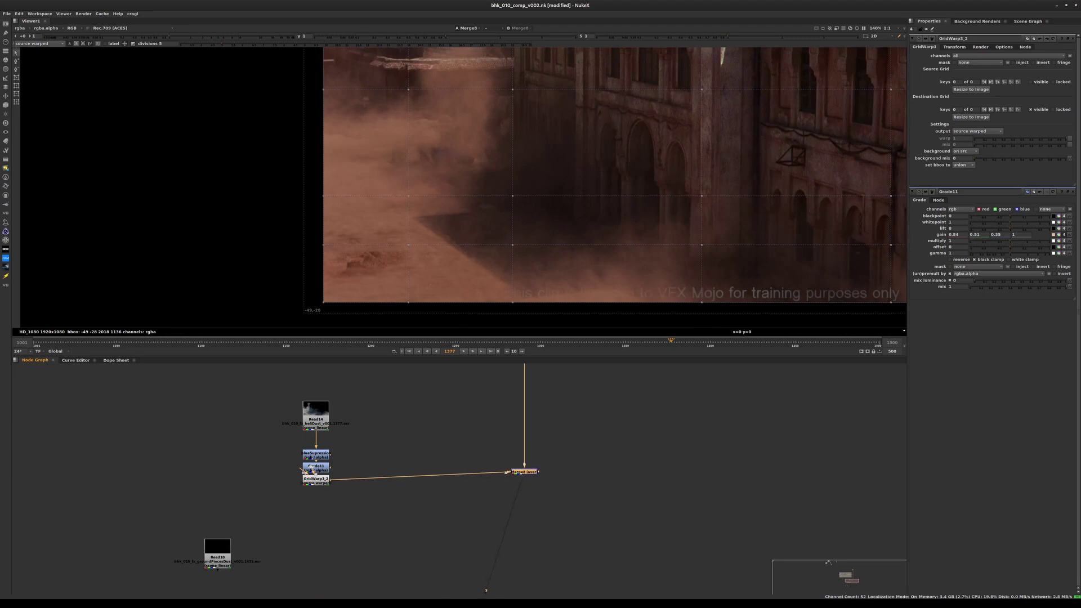
Step: Nudge the grid points around the shadow corner until the dust's shadow edge matches the plate, checking with the Merge disabled, and save
{"action": "scroll", "coordinate": [408, 245], "scroll_direction": "up", "scroll_amount": 3}
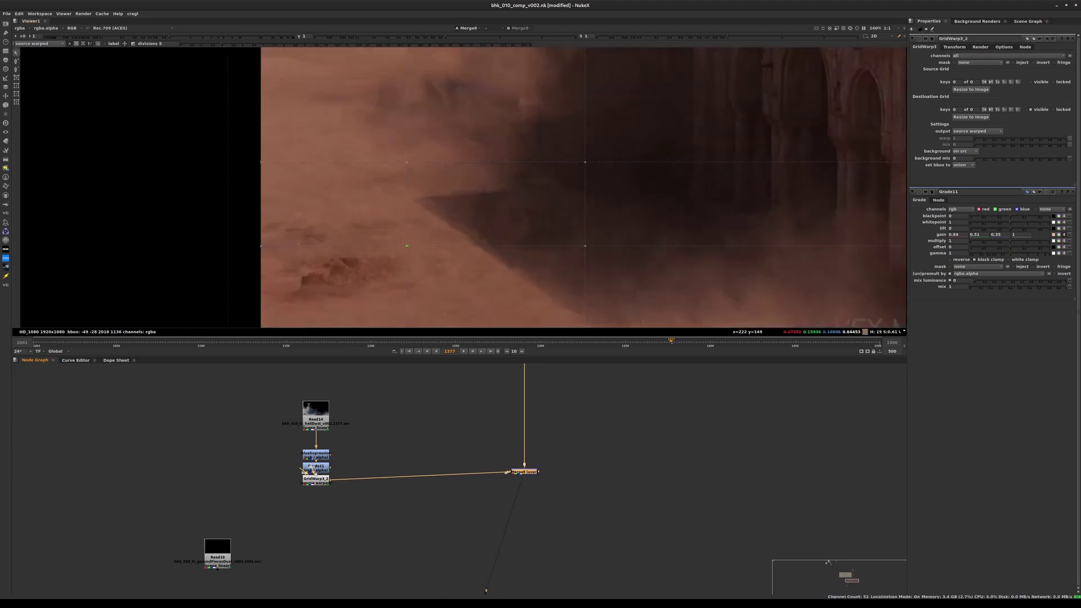
{"action": "left_click", "coordinate": [409, 245]}
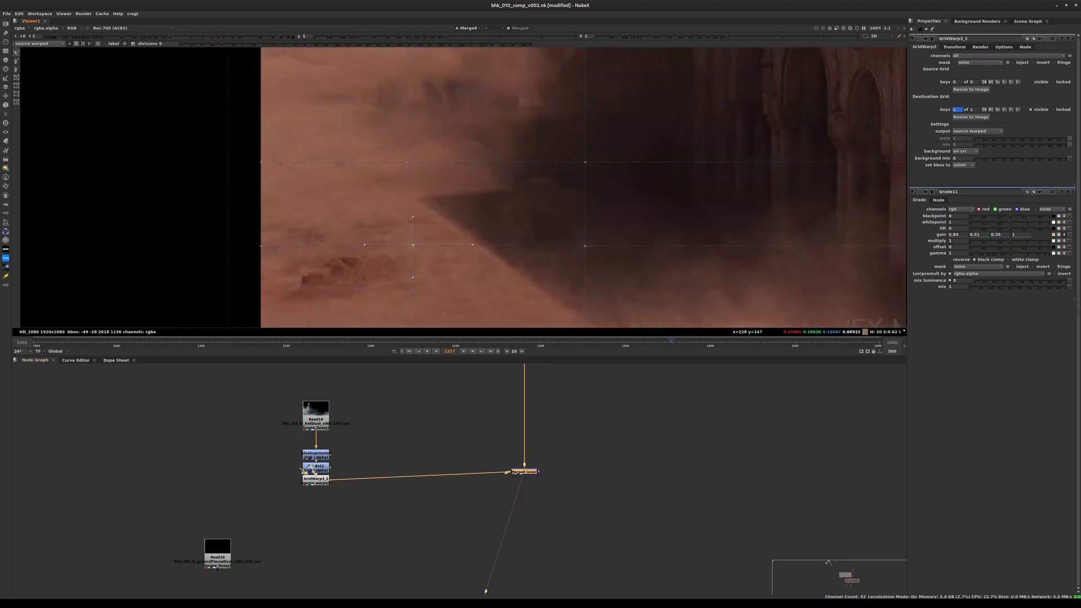
{"action": "left_click_drag", "start_coordinate": [406, 162], "coordinate": [410, 162]}
{"action": "scroll", "coordinate": [445, 214], "scroll_direction": "up", "scroll_amount": 3}
{"action": "key", "text": "d"}
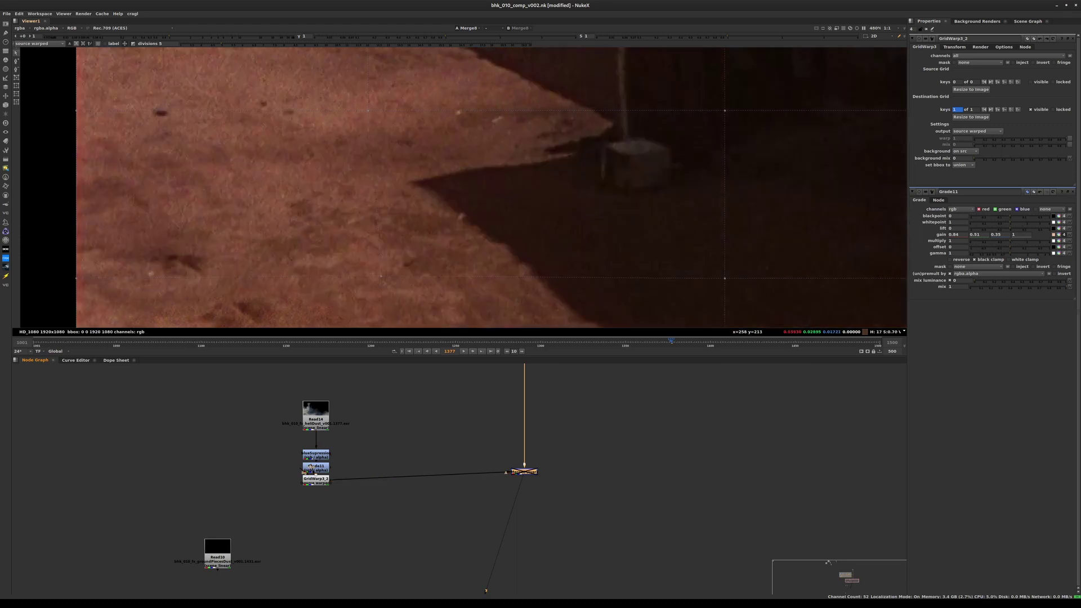
{"action": "key", "text": "d"}
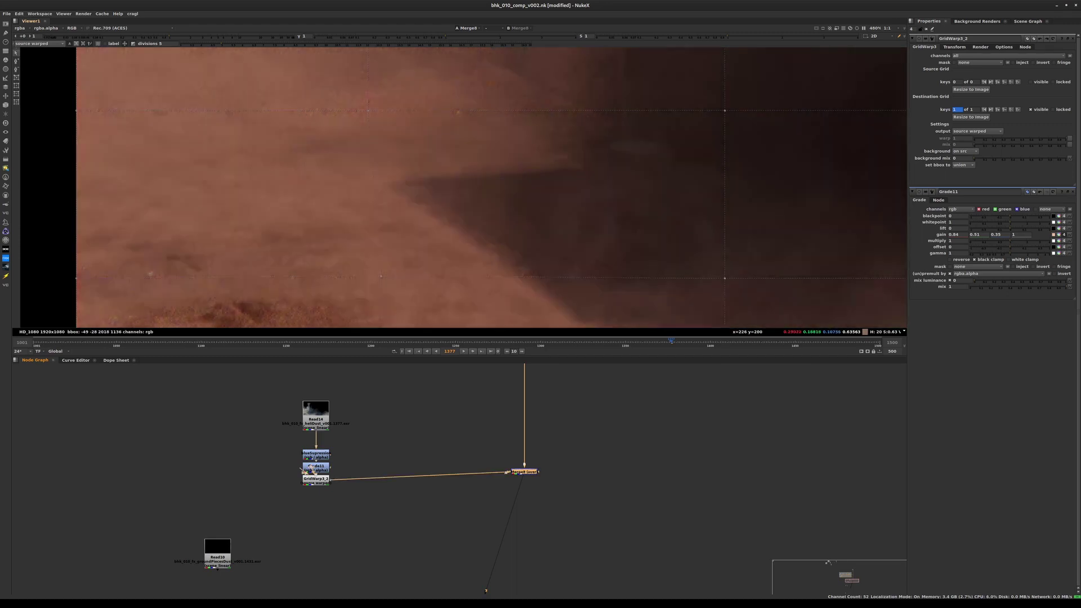
{"action": "left_click_drag", "start_coordinate": [381, 276], "coordinate": [388, 273]}
{"action": "scroll", "coordinate": [493, 238], "scroll_direction": "down", "scroll_amount": 1}
{"action": "key", "text": "d"}
{"action": "key", "text": "d"}
{"action": "left_click_drag", "start_coordinate": [432, 174], "coordinate": [435, 174]}
{"action": "key", "text": "minus"}
{"action": "key", "text": "ctrl+s"}
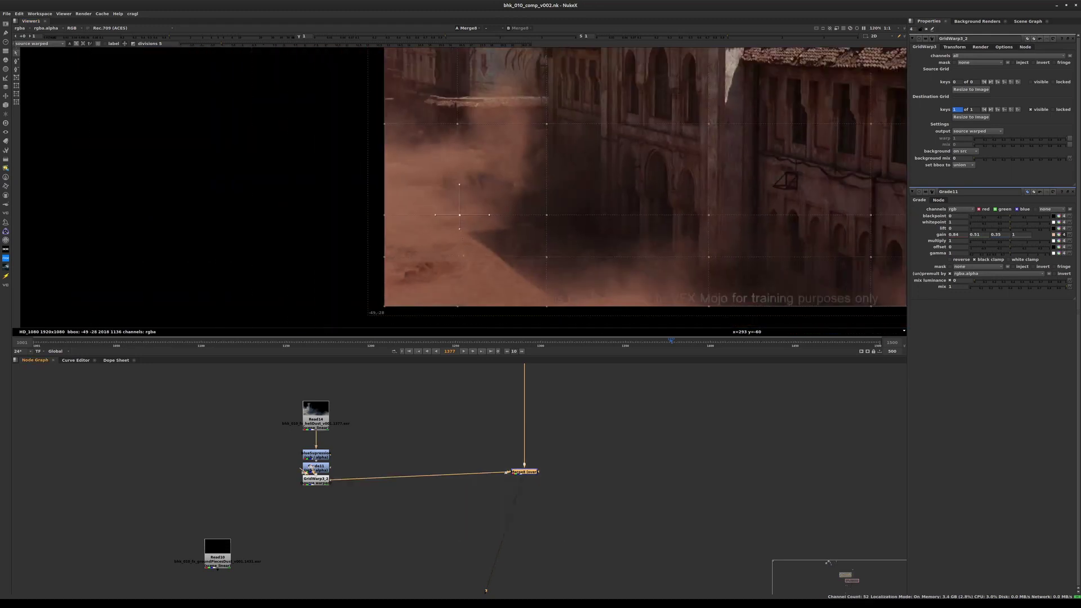
Step: Line up the Merge node with the GridWarp and check the warped dust alone against the full merged comp
{"action": "left_click_drag", "start_coordinate": [525, 472], "coordinate": [524, 481]}
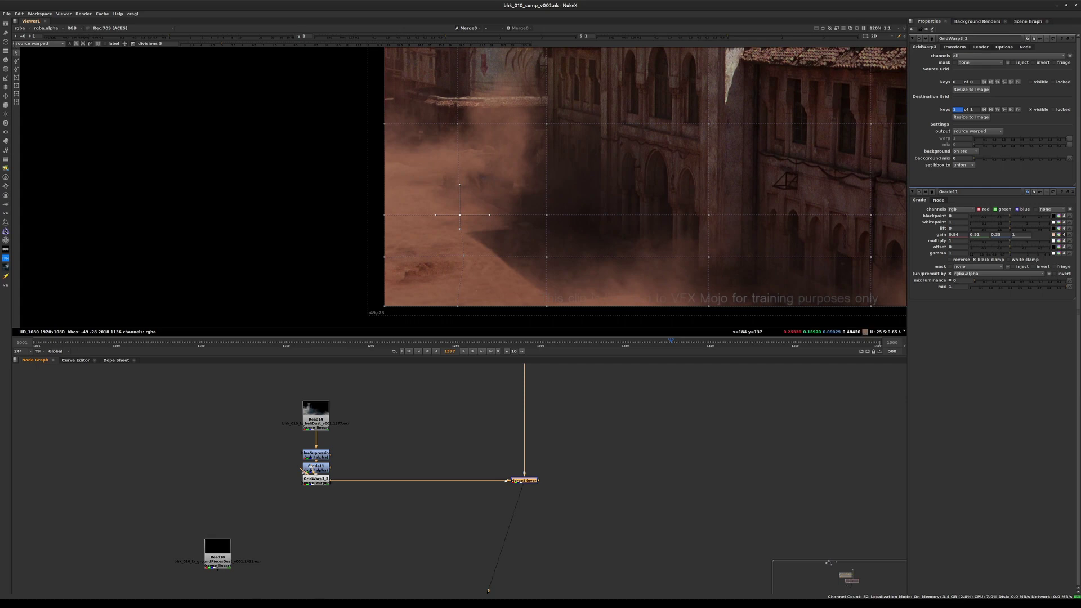
{"action": "scroll", "coordinate": [511, 227], "scroll_direction": "up", "scroll_amount": 2}
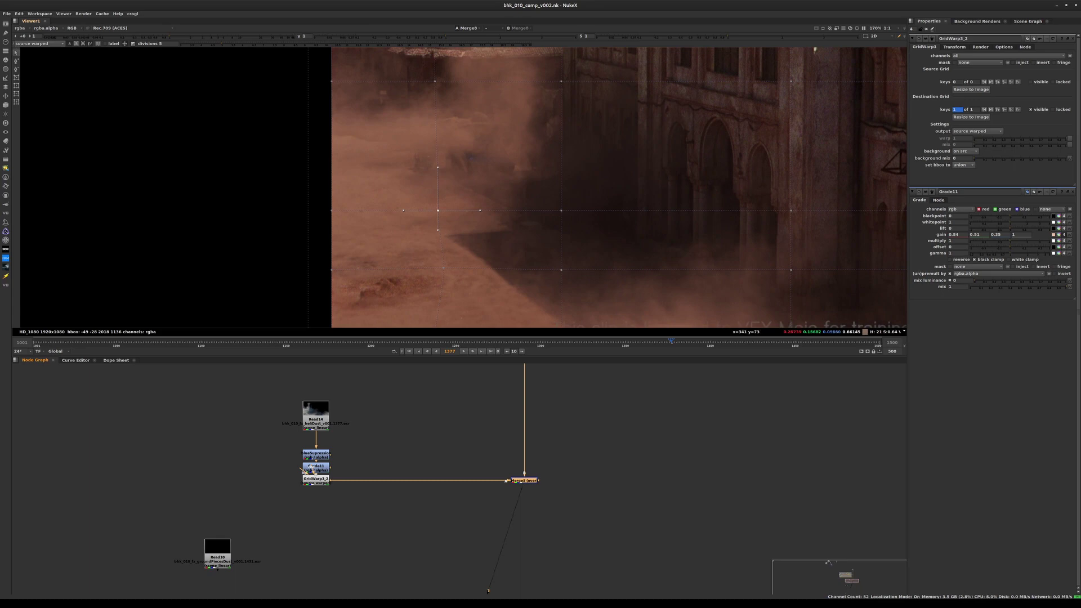
{"action": "key", "text": "1"}
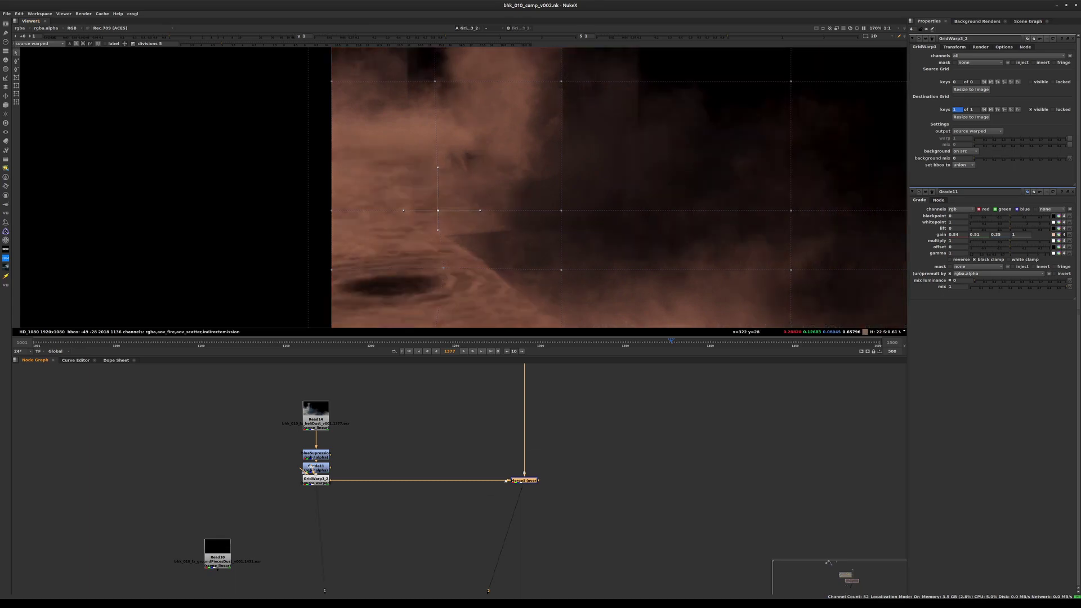
{"action": "key", "text": "1"}
{"action": "scroll", "coordinate": [635, 153], "scroll_direction": "down", "scroll_amount": 4}
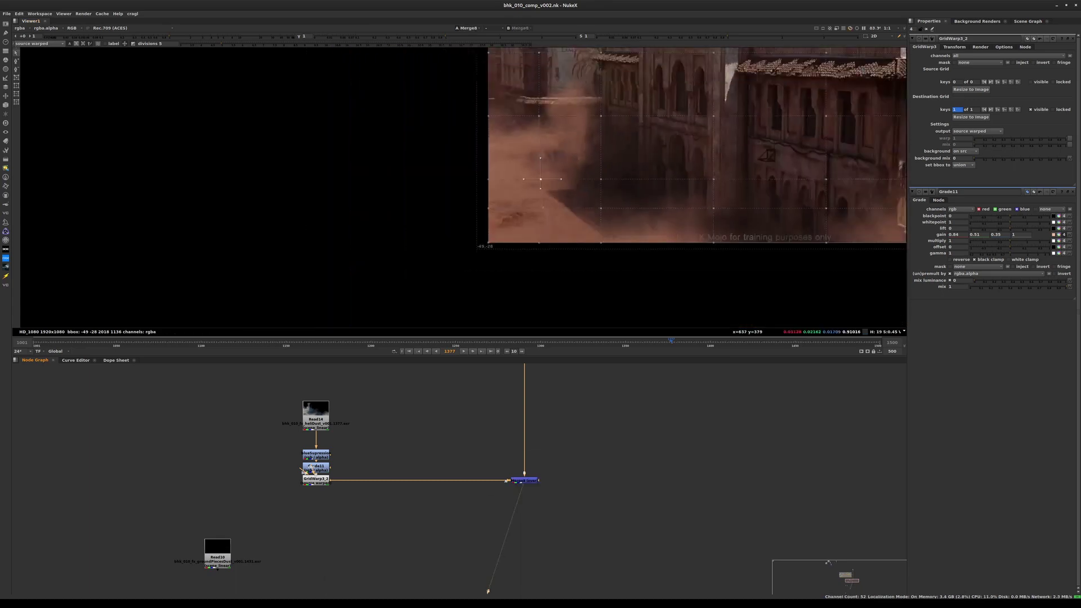
{"action": "middle_click_drag", "start_coordinate": [630, 175], "coordinate": [454, 267]}
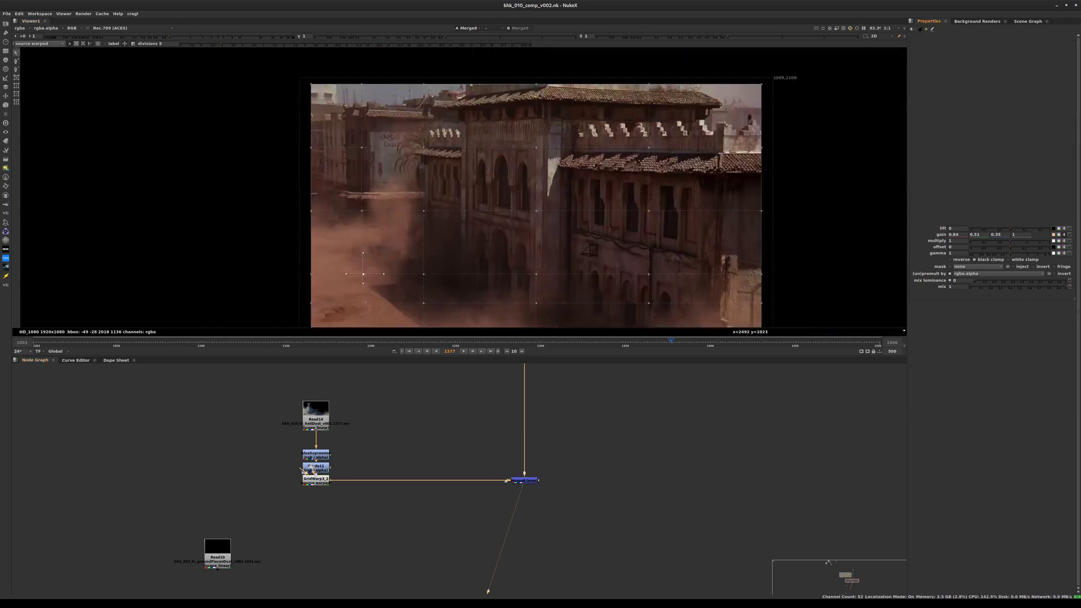
Step: Close the open node properties, place the groundPiecesDust Read node beside the heliDust Read, and view it at frame 1486
{"action": "left_click", "coordinate": [927, 28]}
{"action": "middle_click_drag", "start_coordinate": [591, 225], "coordinate": [618, 207]}
{"action": "middle_click_drag", "start_coordinate": [451, 467], "coordinate": [669, 418]}
{"action": "left_click", "coordinate": [435, 507]}
{"action": "left_click_drag", "start_coordinate": [434, 506], "coordinate": [411, 407]}
{"action": "key", "text": "1"}
{"action": "left_click_drag", "start_coordinate": [671, 342], "coordinate": [856, 342]}
{"action": "middle_click_drag", "start_coordinate": [421, 403], "coordinate": [406, 484]}
{"action": "scroll", "coordinate": [405, 484], "scroll_direction": "up", "scroll_amount": 3}
{"action": "left_click_drag", "start_coordinate": [391, 496], "coordinate": [407, 437]}
{"action": "middle_click_drag", "start_coordinate": [406, 437], "coordinate": [450, 486]}
Step: Try merging groundPiecesDust over heliDust ahead of blueSupression, view it through the corrections, and remove the Merge
{"action": "left_click", "coordinate": [637, 484], "text": "shift"}
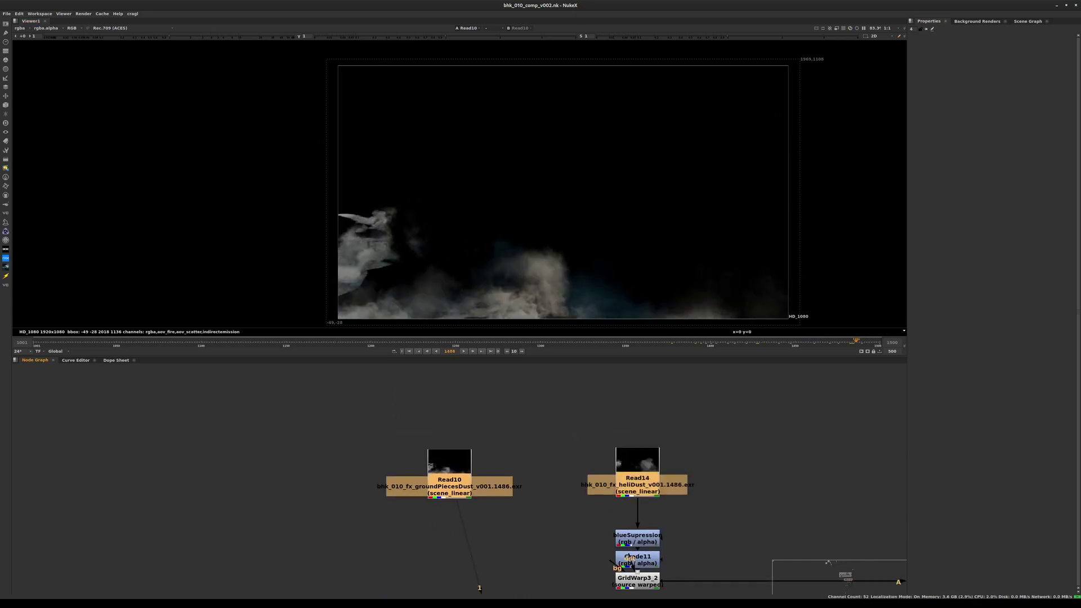
{"action": "key", "text": "m"}
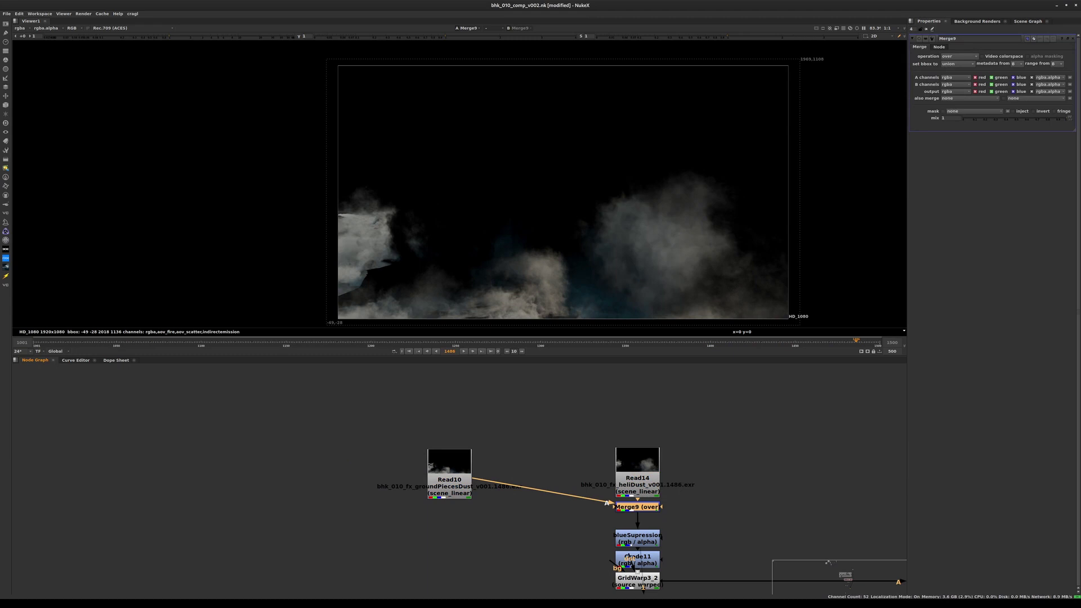
{"action": "middle_click_drag", "start_coordinate": [638, 507], "coordinate": [573, 451]}
{"action": "left_click", "coordinate": [573, 482]}
{"action": "left_click", "coordinate": [573, 504], "text": "shift"}
{"action": "key", "text": "1"}
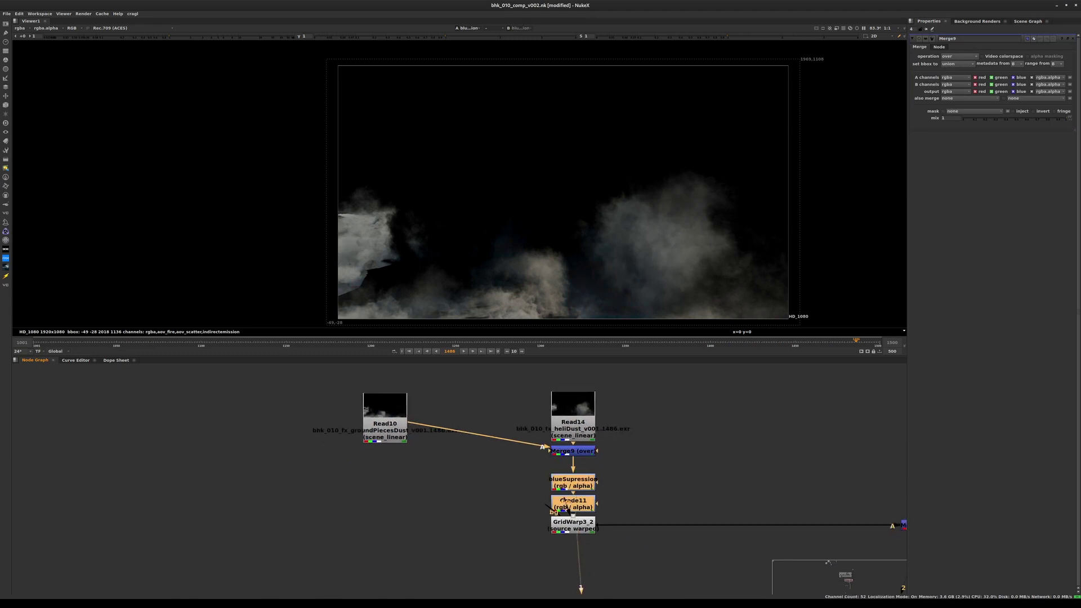
{"action": "key", "text": "Delete"}
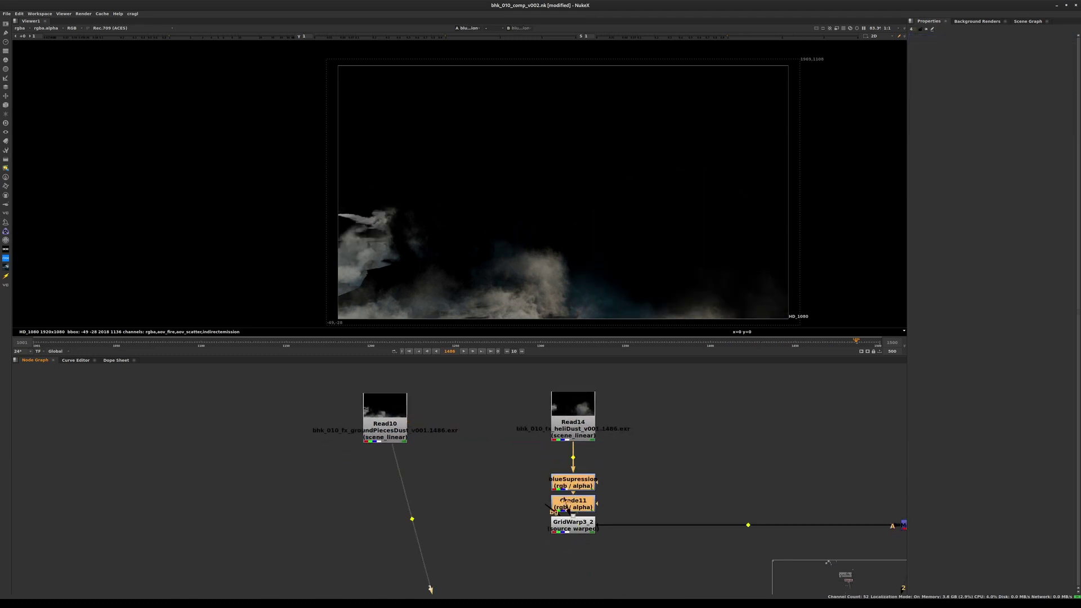
Step: Attach copies of blueSupression and the dust Grade under the groundPiecesDust Read, and tidy the heliDust correction nodes beneath their Read
{"action": "left_click_drag", "start_coordinate": [385, 429], "coordinate": [415, 430]}
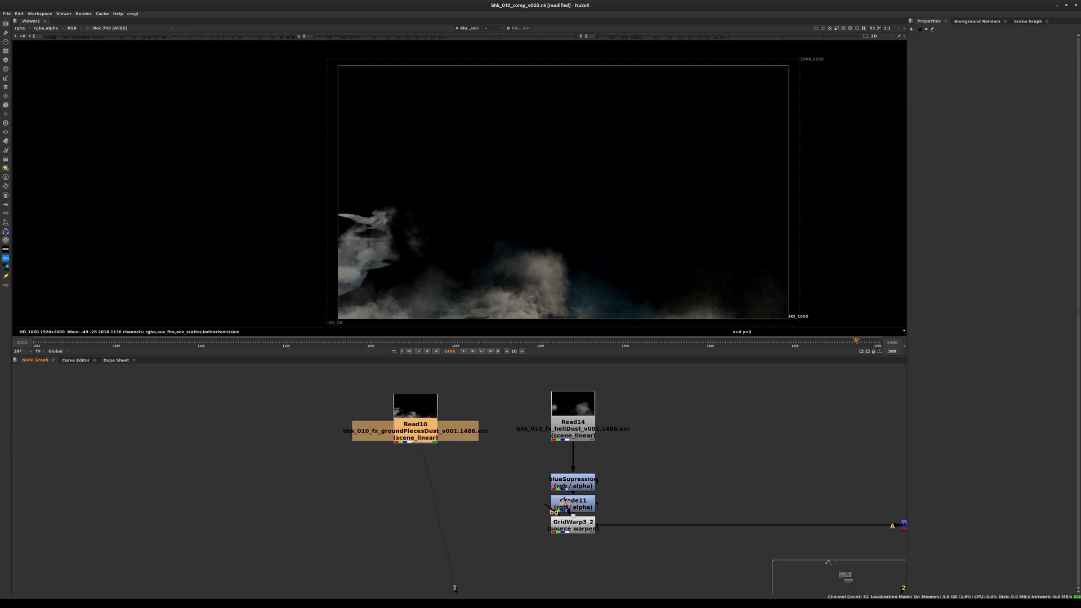
{"action": "key", "text": "ctrl+v"}
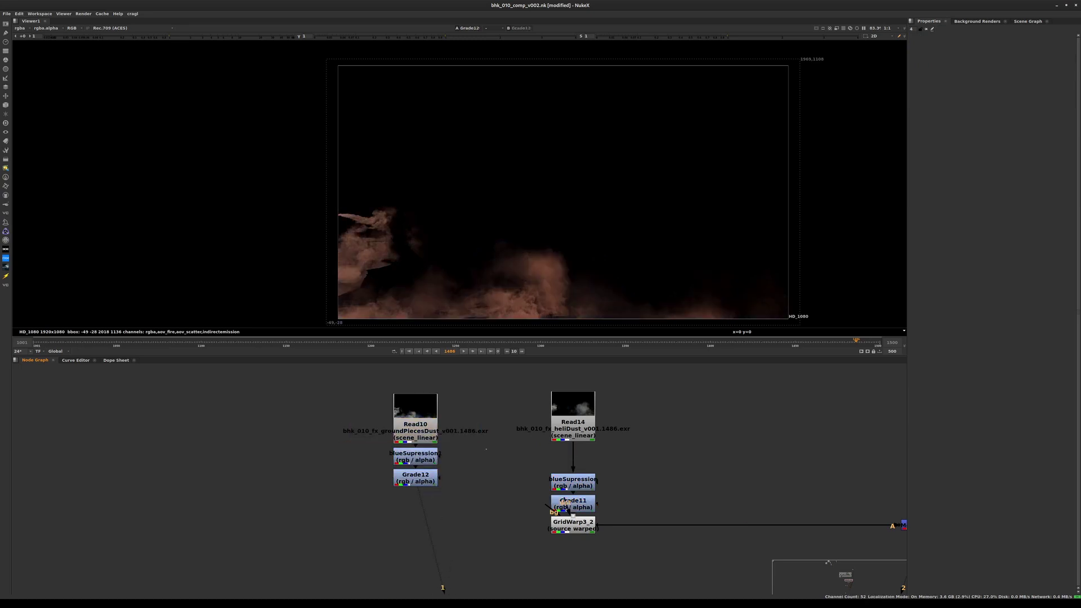
{"action": "left_click", "coordinate": [456, 512]}
{"action": "left_click", "coordinate": [416, 478]}
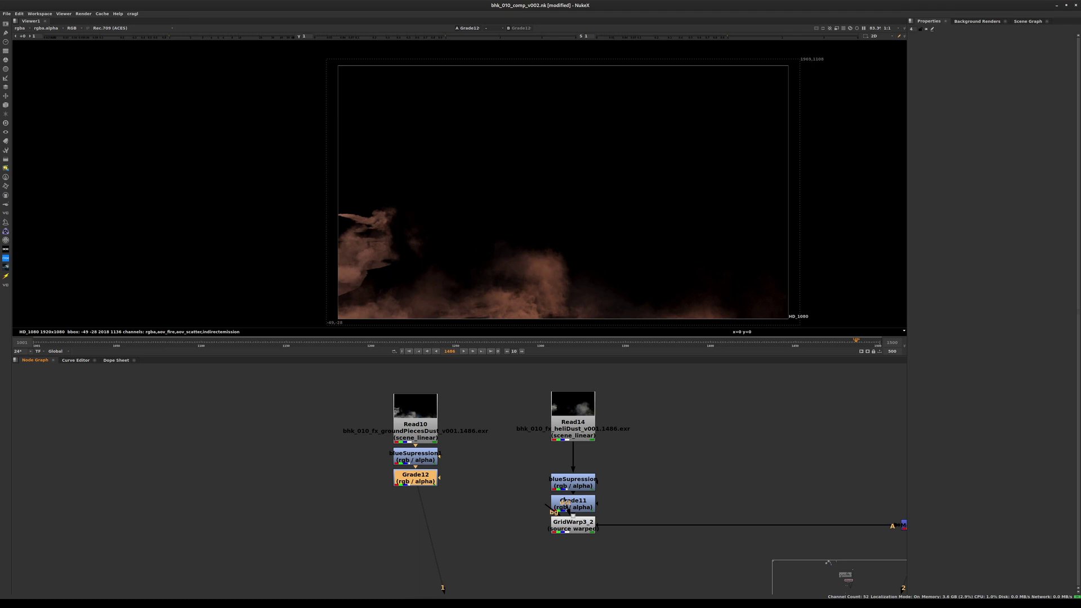
{"action": "left_click_drag", "start_coordinate": [647, 459], "coordinate": [492, 518]}
{"action": "left_click_drag", "start_coordinate": [573, 502], "coordinate": [573, 484]}
Step: Bring the explosion Read node beside the groundPiecesDust Read and view it
{"action": "key", "text": "space"}
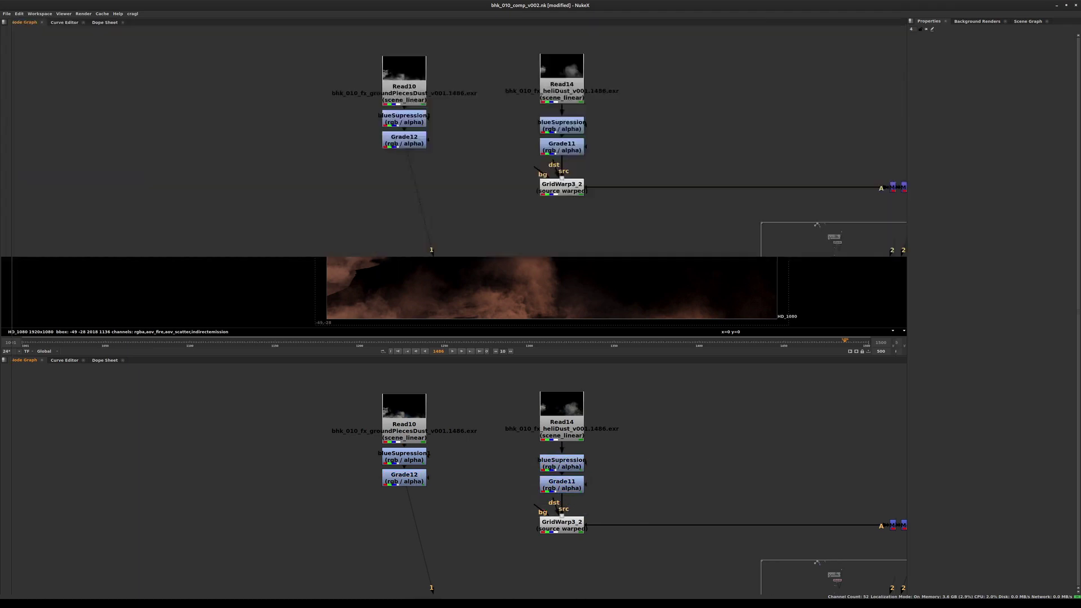
{"action": "middle_click_drag", "start_coordinate": [569, 495], "coordinate": [571, 330]}
{"action": "left_click_drag", "start_coordinate": [557, 476], "coordinate": [451, 205]}
{"action": "middle_click_drag", "start_coordinate": [450, 206], "coordinate": [506, 369]}
{"action": "left_click_drag", "start_coordinate": [506, 369], "coordinate": [454, 340]}
{"action": "key", "text": "space"}
{"action": "middle_click_drag", "start_coordinate": [488, 394], "coordinate": [478, 527]}
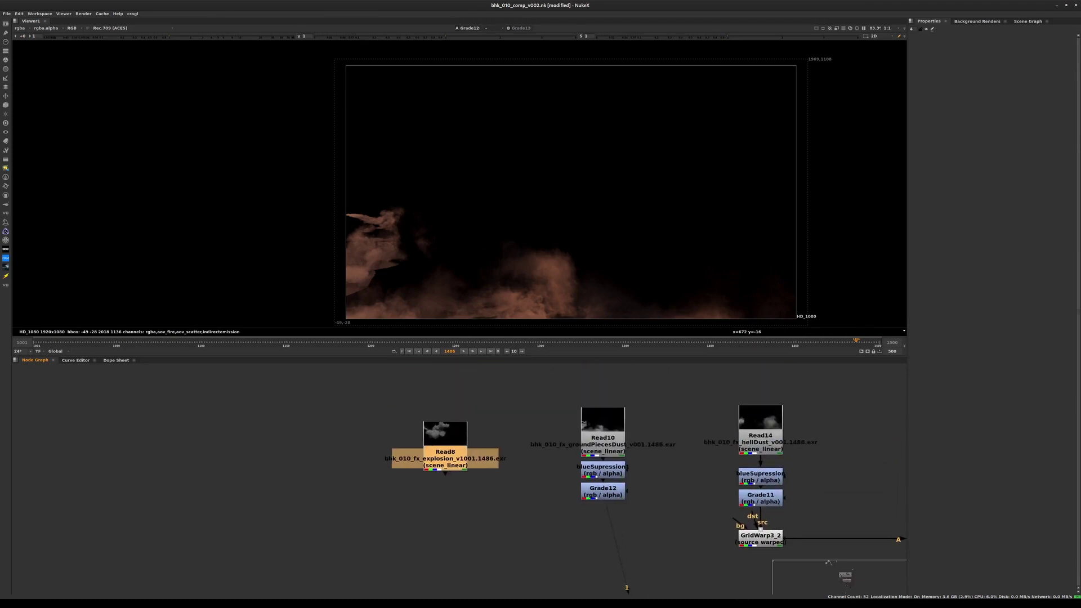
{"action": "key", "text": "1"}
{"action": "left_click", "coordinate": [520, 445]}
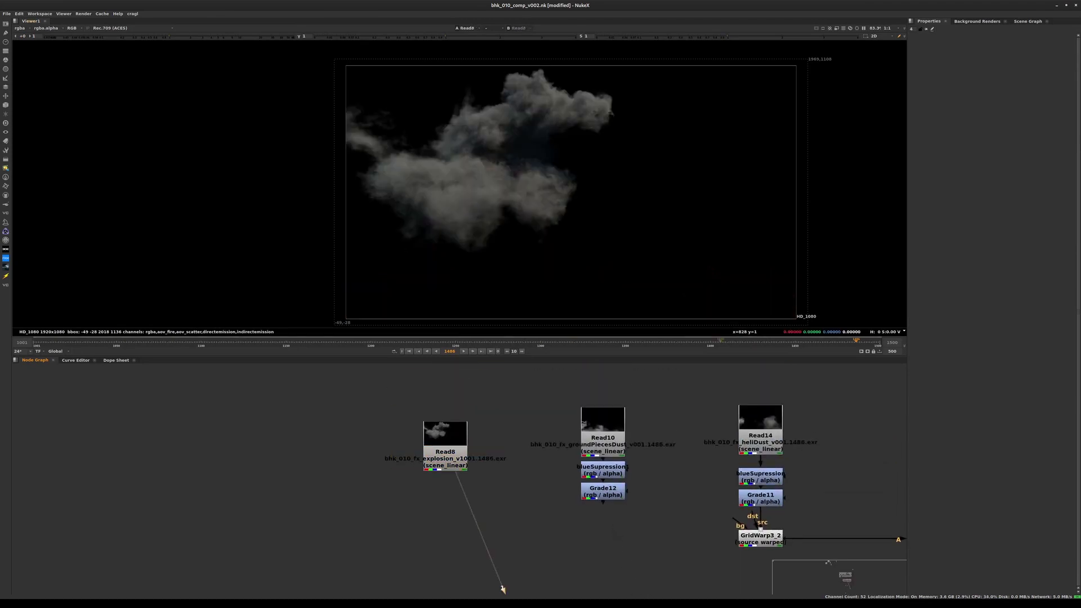
Step: Step back through the explosion render to frame 1448 to examine its smoke and fireball colours
{"action": "left_click_drag", "start_coordinate": [736, 341], "coordinate": [815, 341]}
{"action": "key", "text": "Left"}
{"action": "key", "text": "Left"}
{"action": "key", "text": "Left"}
{"action": "key", "text": "Left"}
{"action": "key", "text": "Left"}
{"action": "key", "text": "Left"}
{"action": "key", "text": "Left"}
{"action": "key", "text": "Left"}
{"action": "key", "text": "Left"}
{"action": "key", "text": "Left"}
{"action": "key", "text": "Left"}
{"action": "key", "text": "Left"}
{"action": "key", "text": "Left"}
{"action": "key", "text": "Left"}
{"action": "key", "text": "Left"}
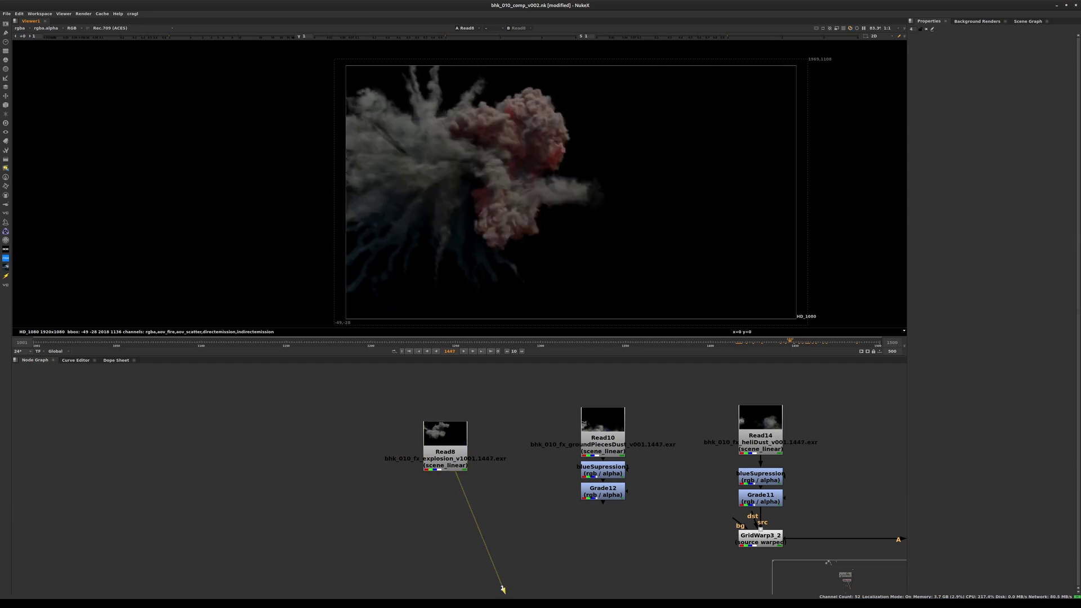
{"action": "key", "text": "Right"}
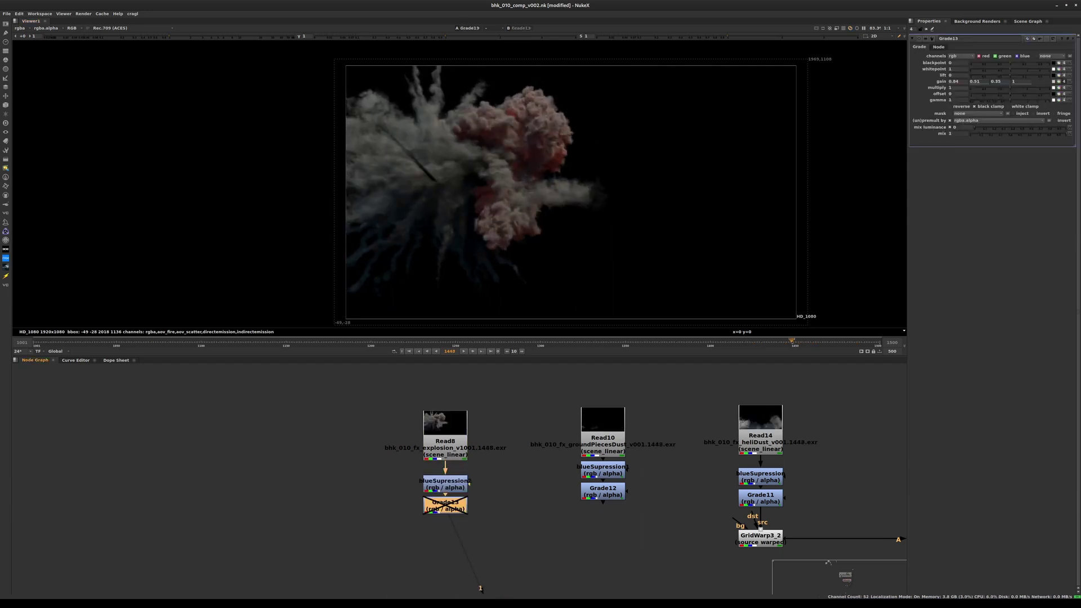
Step: Place the blueSupression copy directly under the explosion Read and compare the smoke with it disabled and re-enabled
{"action": "left_click_drag", "start_coordinate": [445, 484], "coordinate": [445, 475]}
{"action": "left_click", "coordinate": [445, 448]}
{"action": "left_click", "coordinate": [446, 475]}
{"action": "key", "text": "1"}
{"action": "left_click", "coordinate": [445, 475]}
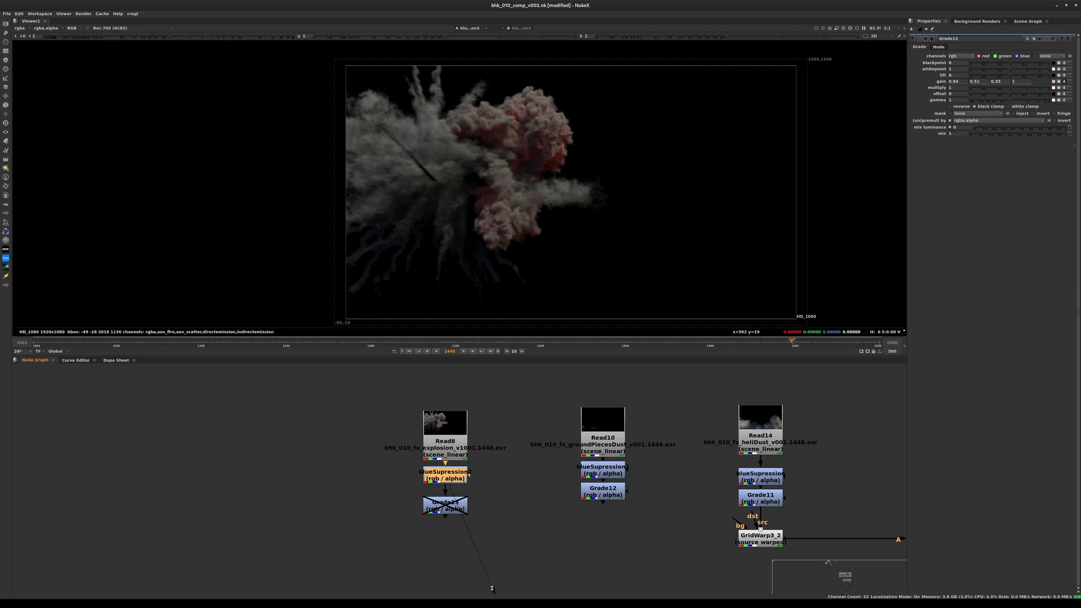
{"action": "key", "text": "d"}
{"action": "scroll", "coordinate": [390, 247], "scroll_direction": "up", "scroll_amount": 3}
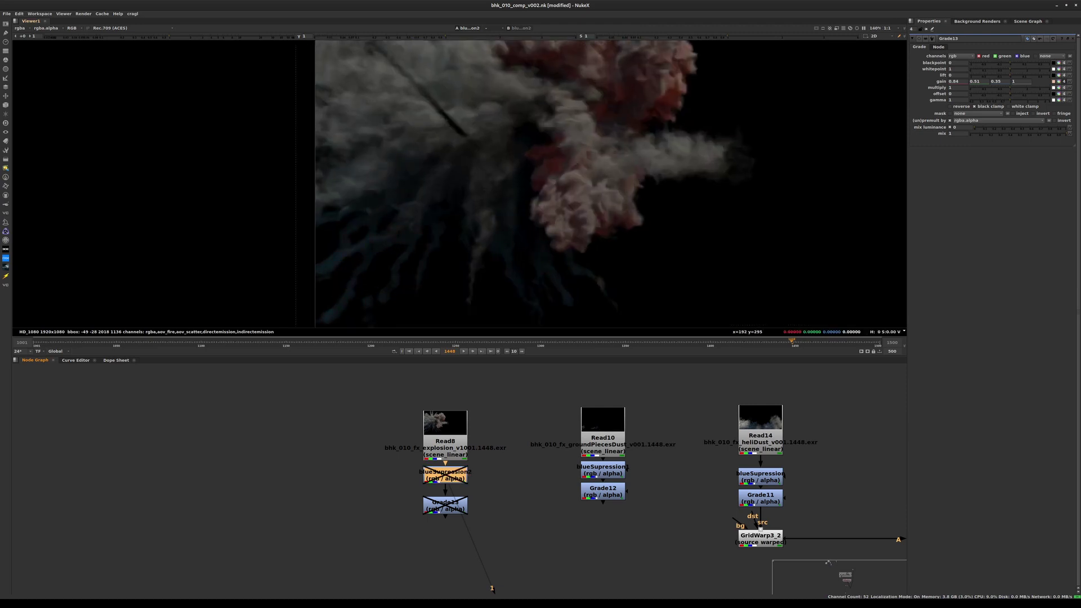
{"action": "key", "text": "d"}
Step: Replace the disabled Grade copy under the explosion's blueSupression with a new default Grade
{"action": "left_click_drag", "start_coordinate": [445, 505], "coordinate": [428, 511]}
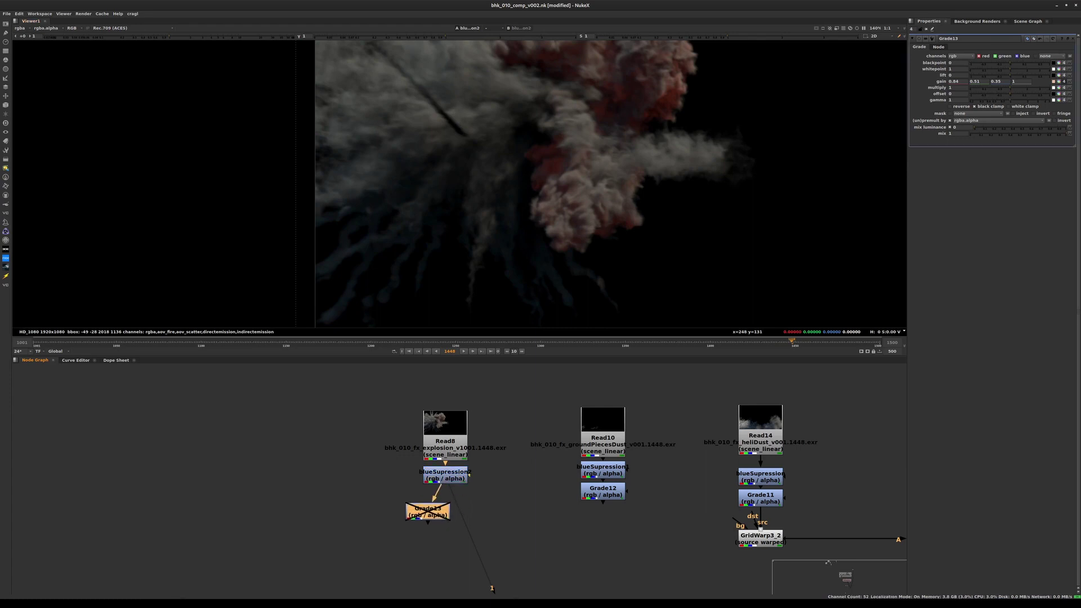
{"action": "key", "text": "g"}
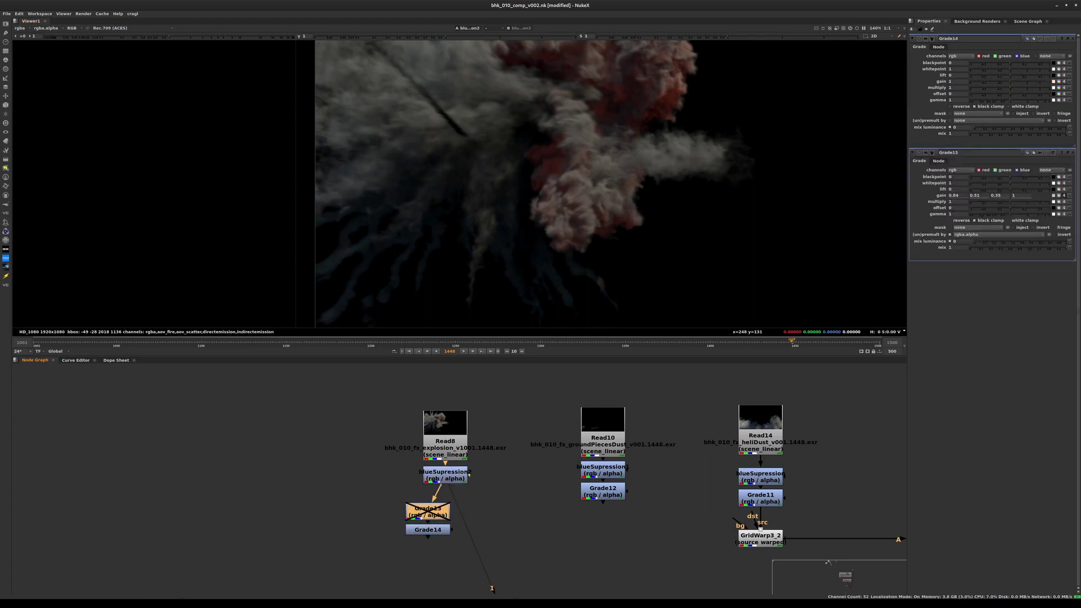
{"action": "key", "text": "Delete"}
{"action": "left_click", "coordinate": [428, 530]}
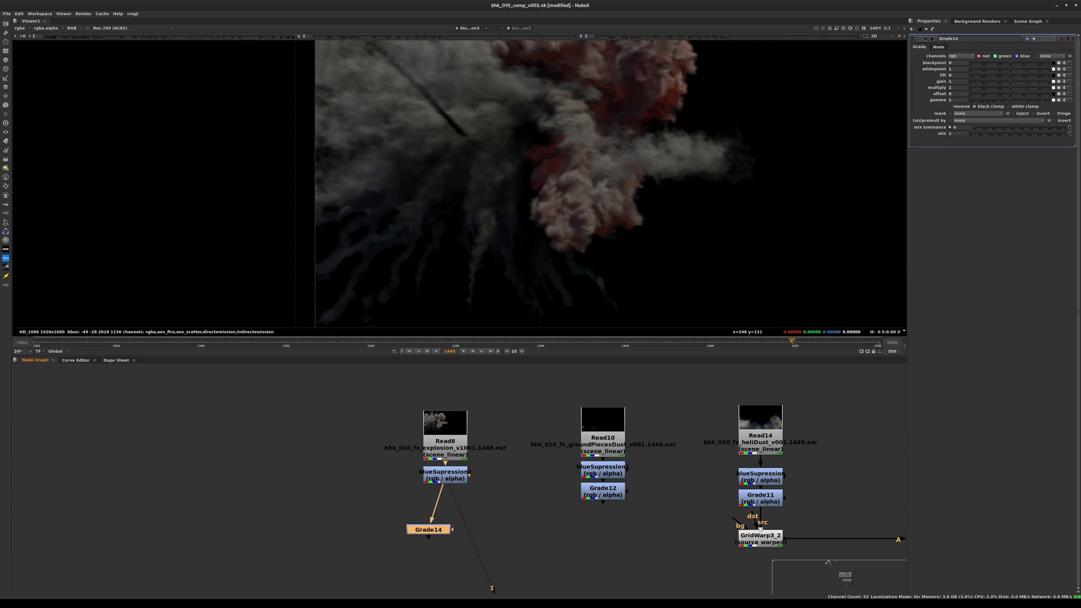
Step: Set the explosion Grade to (un)premult by rgba.alpha, align it beneath the blueSupression node and save the script
{"action": "left_click", "coordinate": [996, 120]}
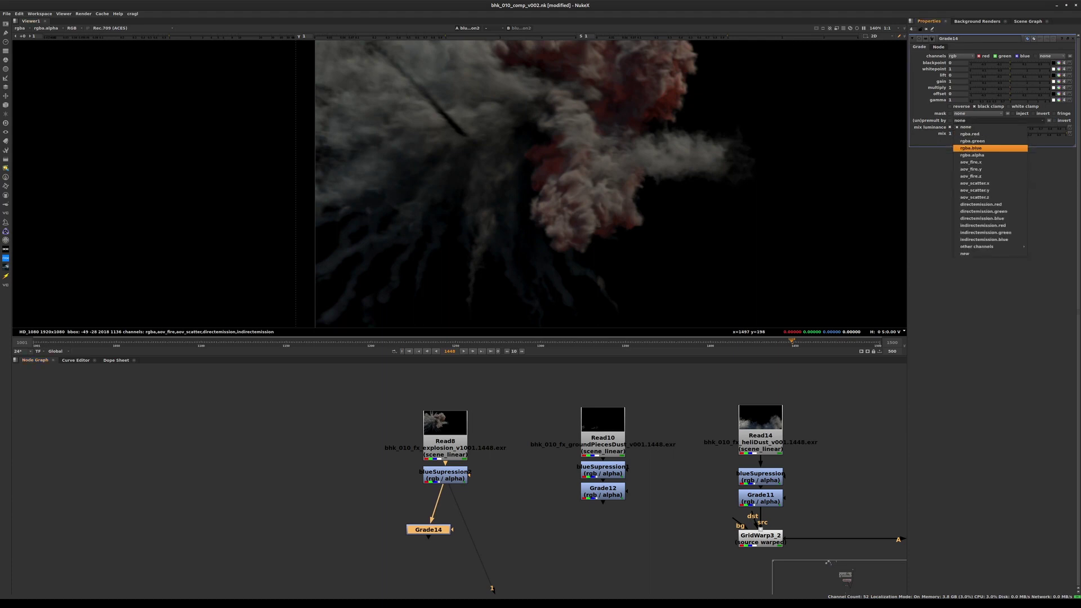
{"action": "left_click", "coordinate": [979, 157]}
{"action": "left_click_drag", "start_coordinate": [429, 533], "coordinate": [445, 513]}
{"action": "scroll", "coordinate": [589, 249], "scroll_direction": "down", "scroll_amount": 2}
{"action": "middle_click_drag", "start_coordinate": [566, 225], "coordinate": [525, 249]}
{"action": "key", "text": "ctrl+s"}
Step: Bring the buildingDust Read node near the groundPiecesDust branch and view it
{"action": "key", "text": "space"}
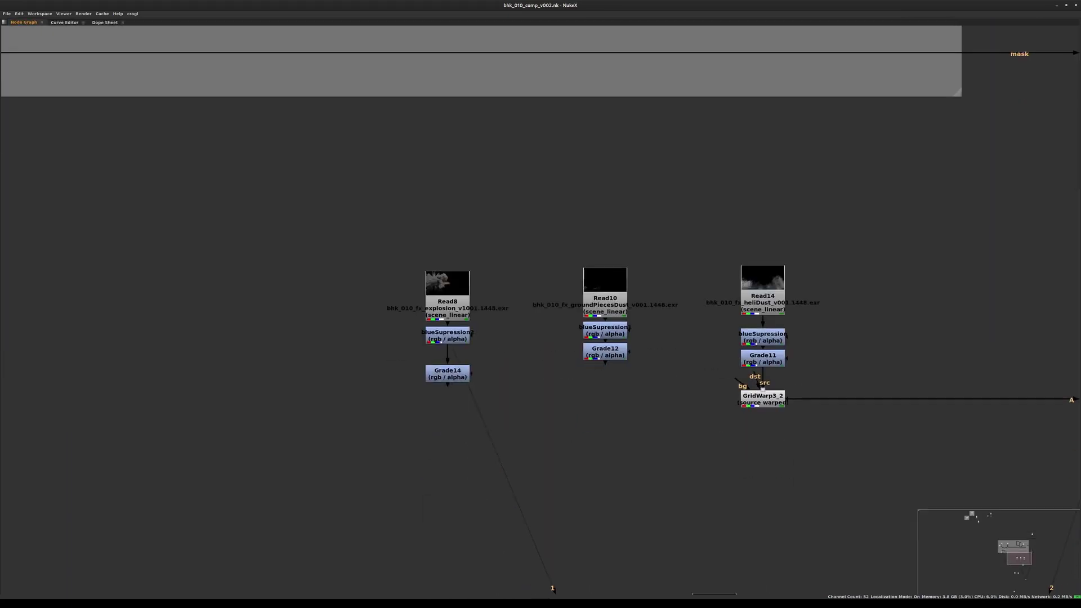
{"action": "middle_click_drag", "start_coordinate": [563, 394], "coordinate": [536, 319]}
{"action": "left_click_drag", "start_coordinate": [688, 549], "coordinate": [533, 356]}
{"action": "key", "text": "1"}
{"action": "key", "text": "space"}
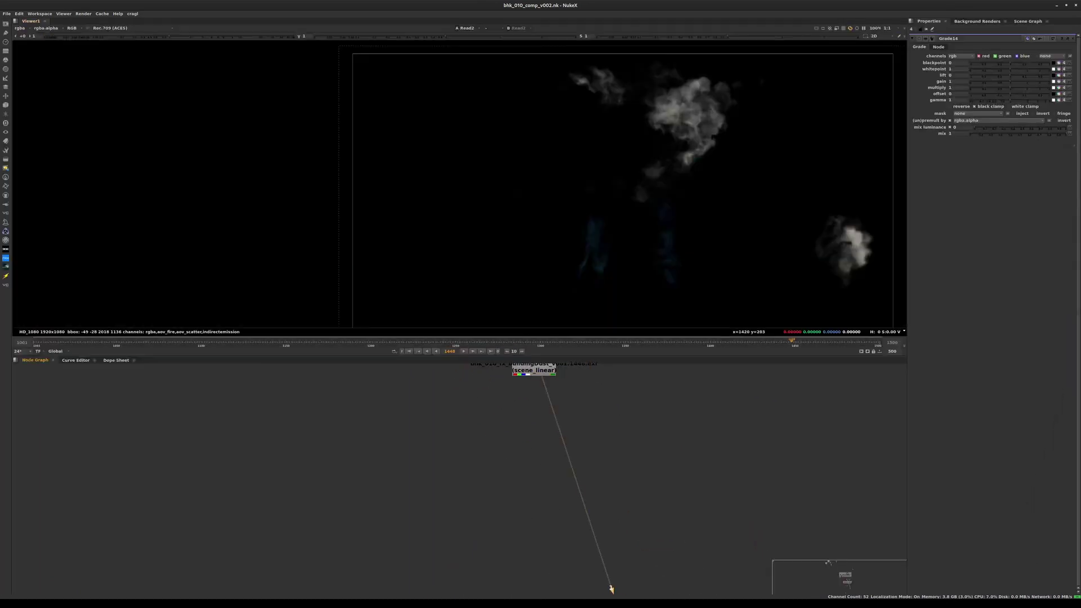
{"action": "middle_click_drag", "start_coordinate": [667, 179], "coordinate": [662, 165]}
{"action": "middle_click_drag", "start_coordinate": [569, 403], "coordinate": [522, 557]}
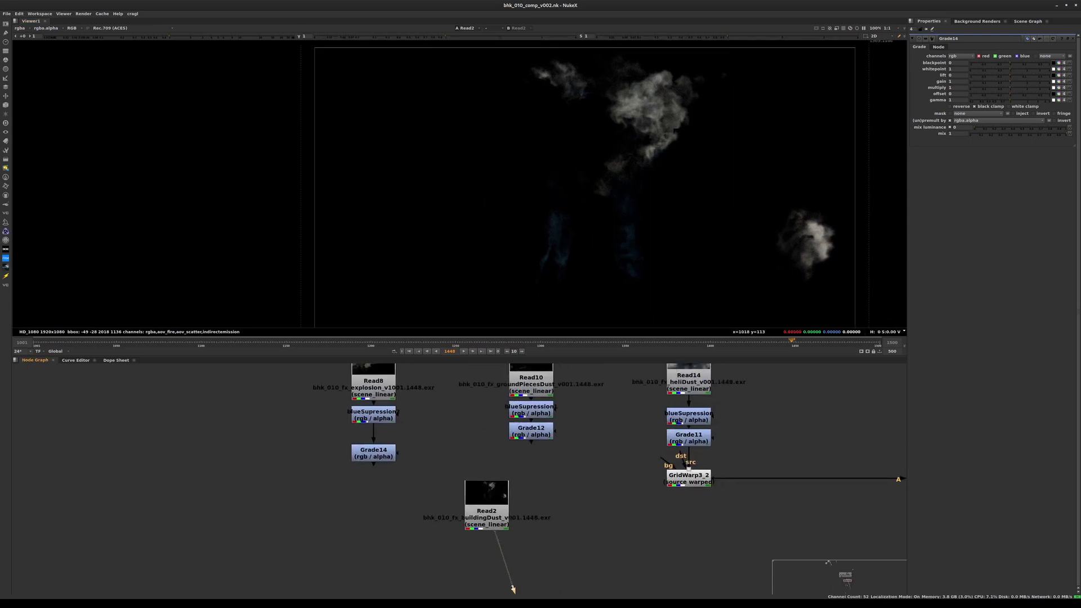
Step: Paste the blueSupression and Grade copies below the buildingDust Read and compare the graded dust with the Merge8 comp
{"action": "left_click", "coordinate": [487, 517]}
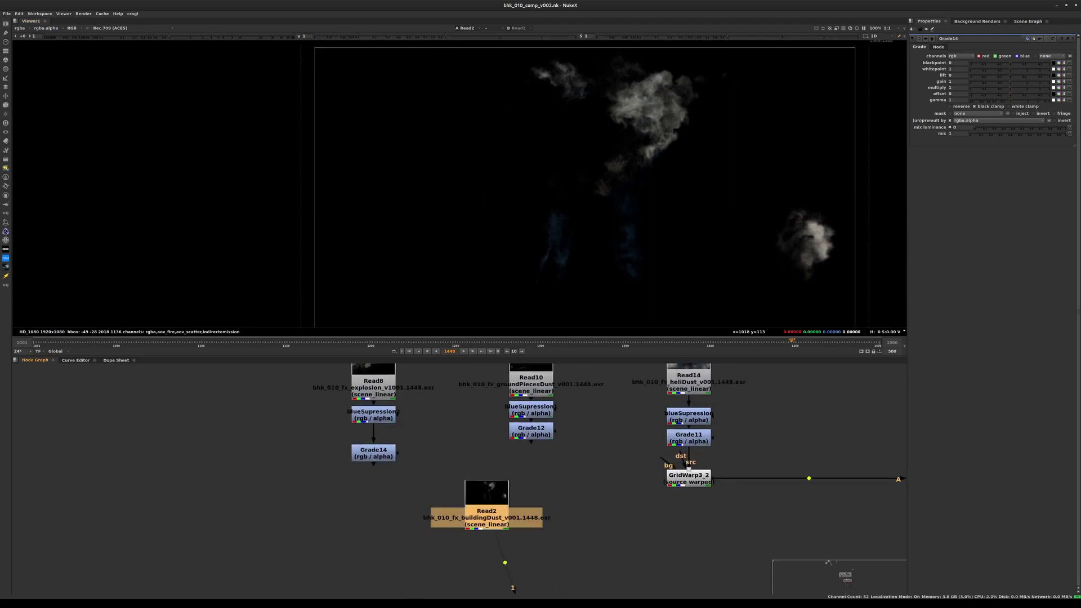
{"action": "key", "text": "ctrl+v"}
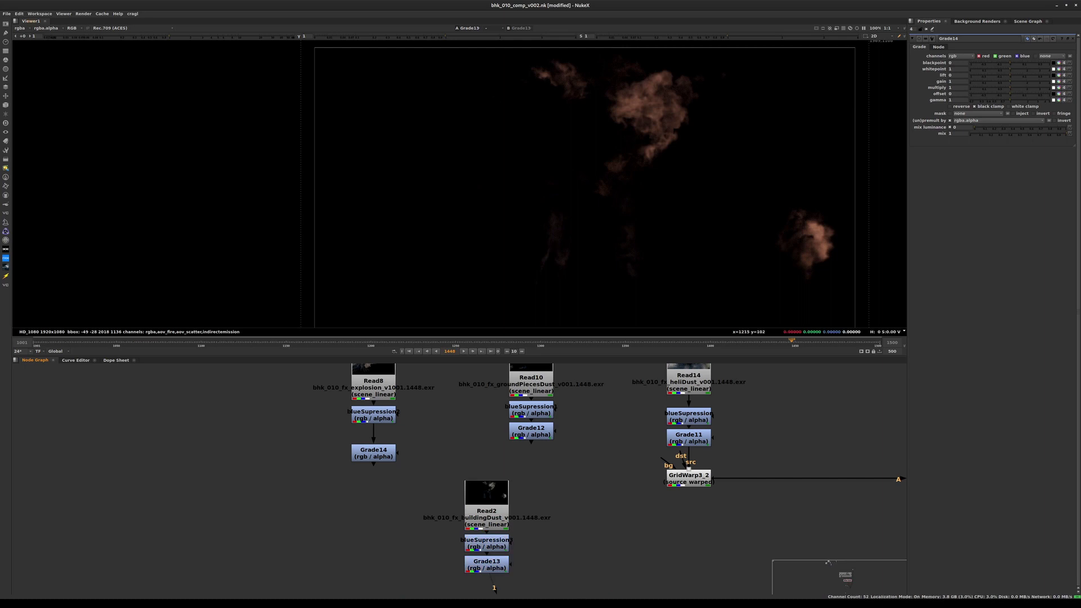
{"action": "left_click", "coordinate": [487, 565]}
{"action": "middle_click_drag", "start_coordinate": [749, 444], "coordinate": [520, 429]}
{"action": "left_click_drag", "start_coordinate": [780, 430], "coordinate": [835, 487]}
{"action": "key", "text": "1"}
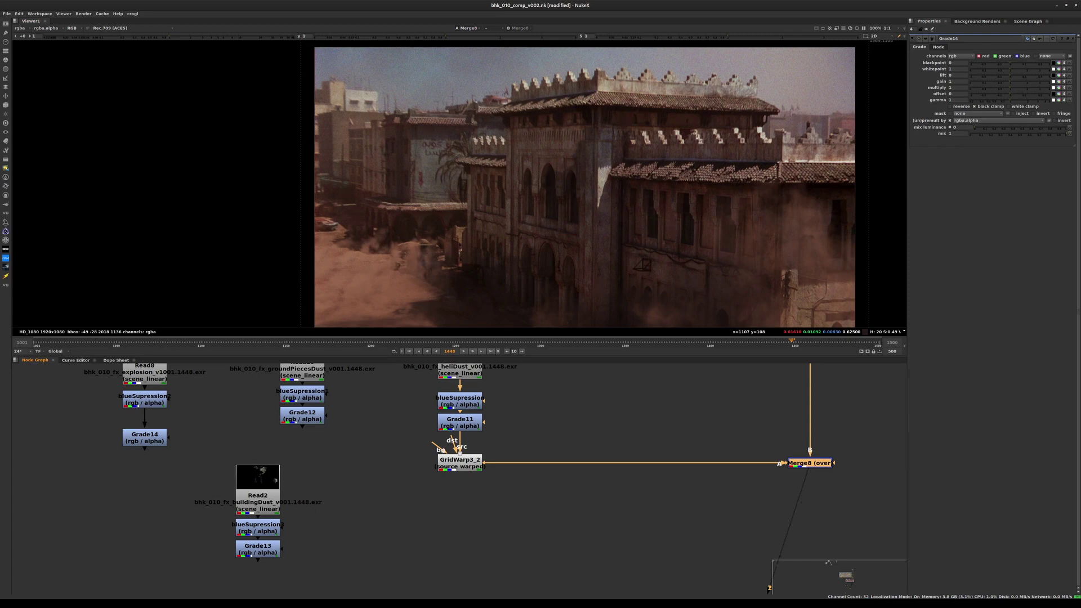
Step: Replace the pasted Grade under buildingDust with a new default Grade, (un)premultiplied by rgba.alpha
{"action": "left_click", "coordinate": [258, 550]}
{"action": "key", "text": "1"}
{"action": "double_click", "coordinate": [258, 549]}
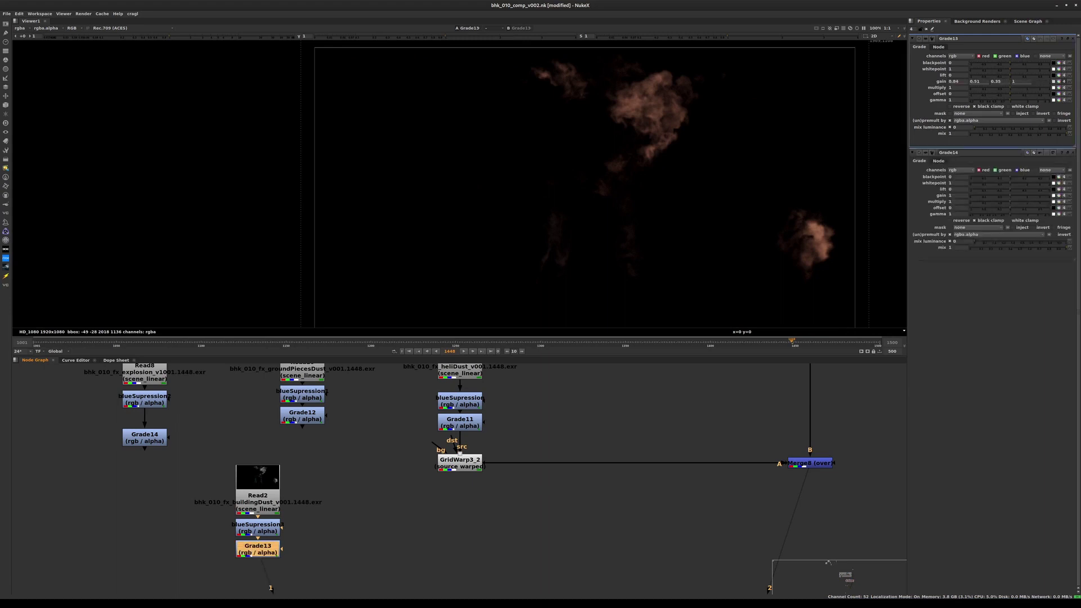
{"action": "key", "text": "Delete"}
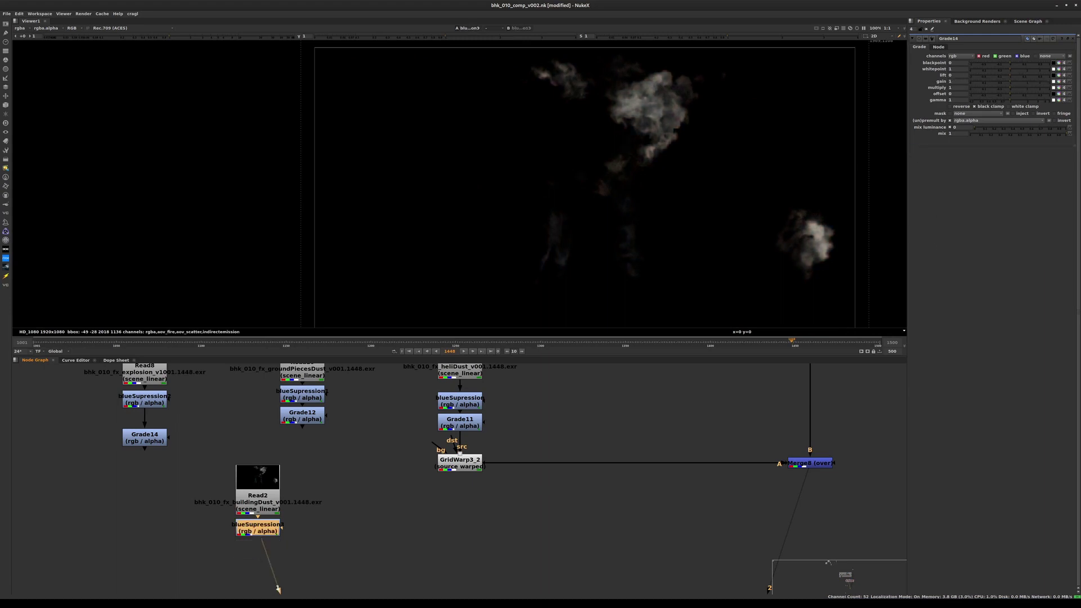
{"action": "key", "text": "ctrl+z"}
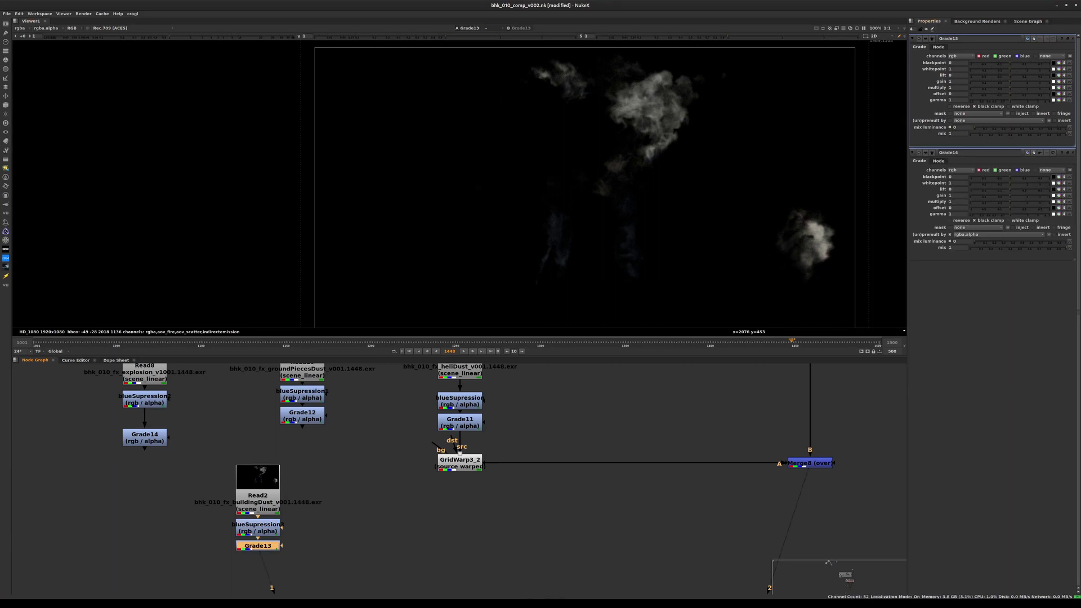
{"action": "left_click", "coordinate": [990, 120]}
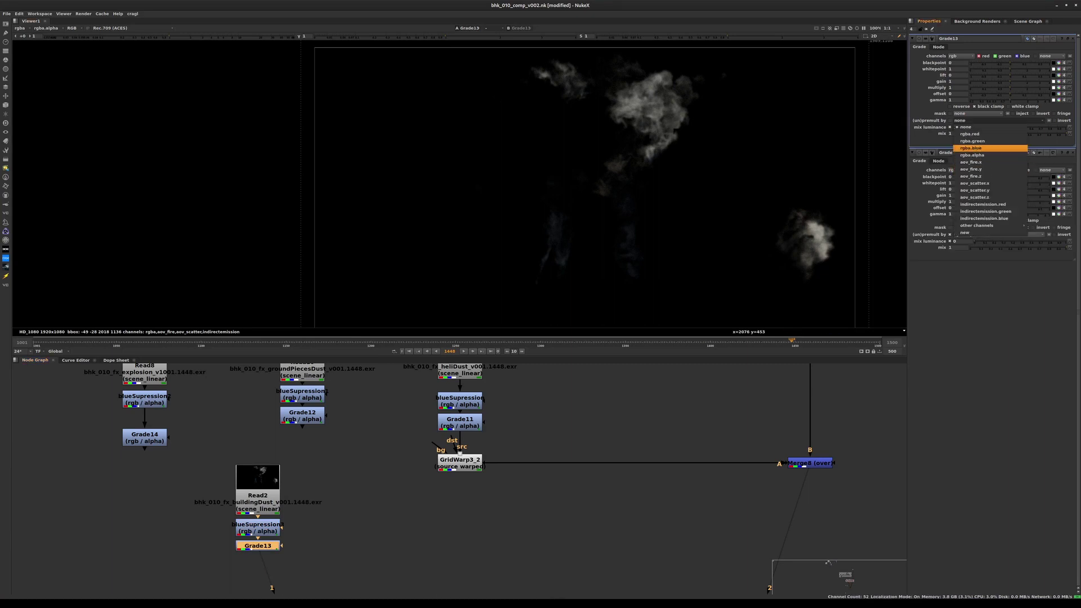
{"action": "left_click", "coordinate": [985, 148]}
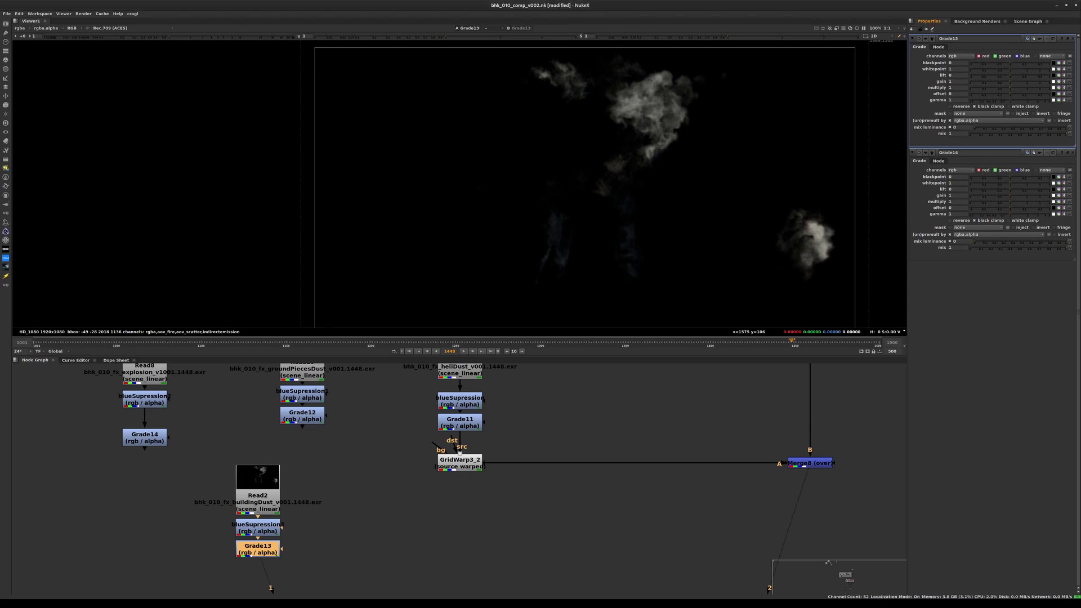
Step: Move the whole buildingDust branch up between the explosion and groundPiecesDust branches
{"action": "key", "text": "space"}
{"action": "middle_click_drag", "start_coordinate": [293, 203], "coordinate": [626, 433]}
{"action": "left_click_drag", "start_coordinate": [535, 328], "coordinate": [659, 488]}
{"action": "left_click_drag", "start_coordinate": [580, 421], "coordinate": [542, 234]}
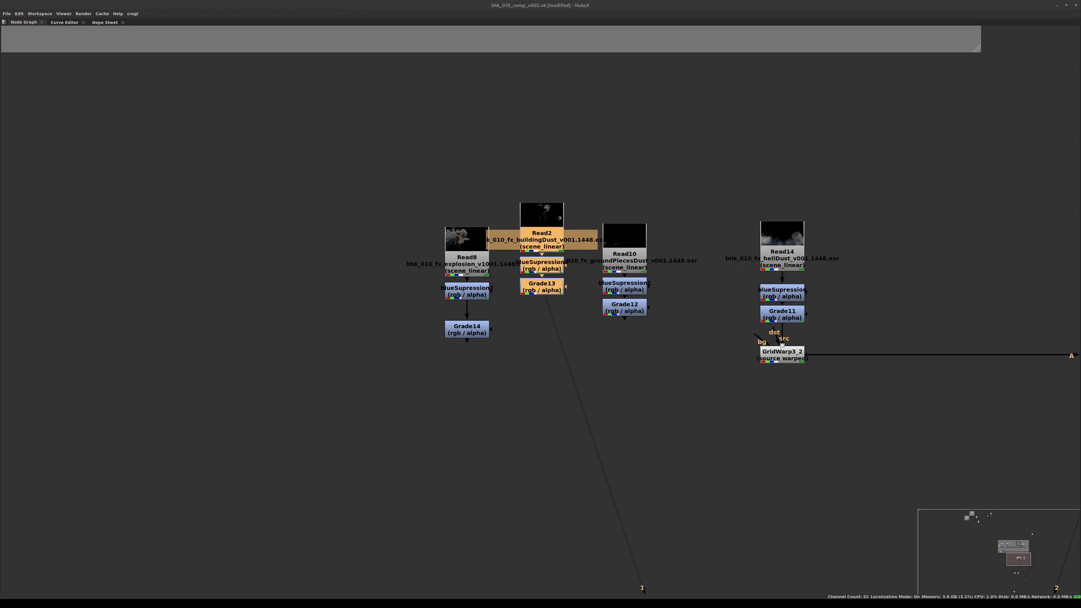
Step: Space the explosion and buildingDust branches apart and tighten the explosion's Read, blueSupression and Grade into a neat column
{"action": "left_click_drag", "start_coordinate": [467, 329], "coordinate": [381, 298], "text": "ctrl"}
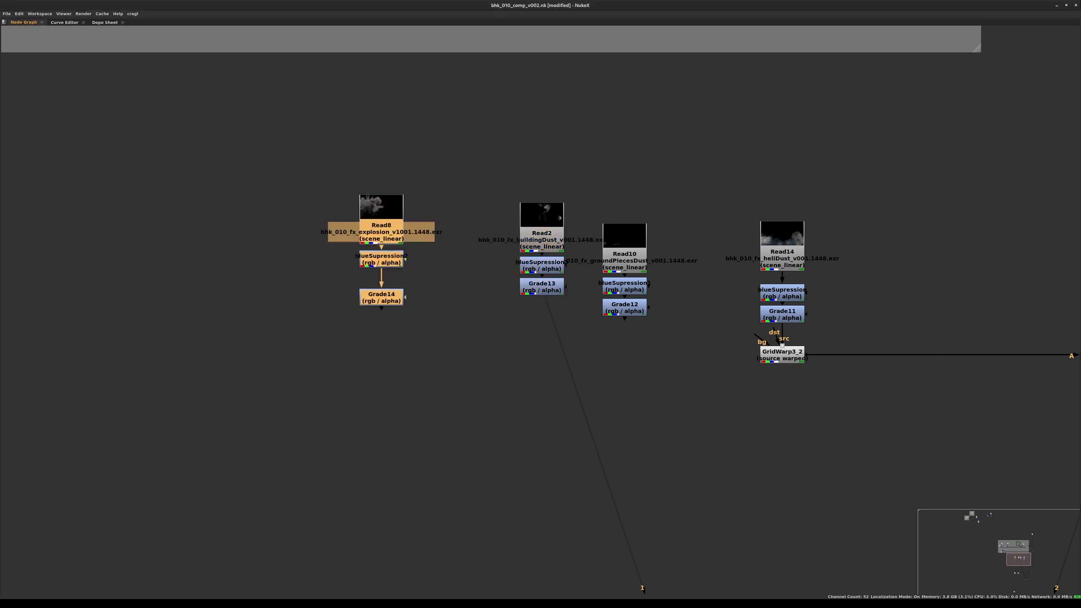
{"action": "left_click", "coordinate": [439, 326]}
{"action": "left_click_drag", "start_coordinate": [542, 287], "coordinate": [482, 294], "text": "ctrl"}
{"action": "left_click_drag", "start_coordinate": [417, 332], "coordinate": [286, 129]}
{"action": "key", "text": "l"}
{"action": "left_click", "coordinate": [418, 151]}
{"action": "left_click_drag", "start_coordinate": [418, 151], "coordinate": [542, 349]}
{"action": "left_click_drag", "start_coordinate": [481, 273], "coordinate": [460, 271]}
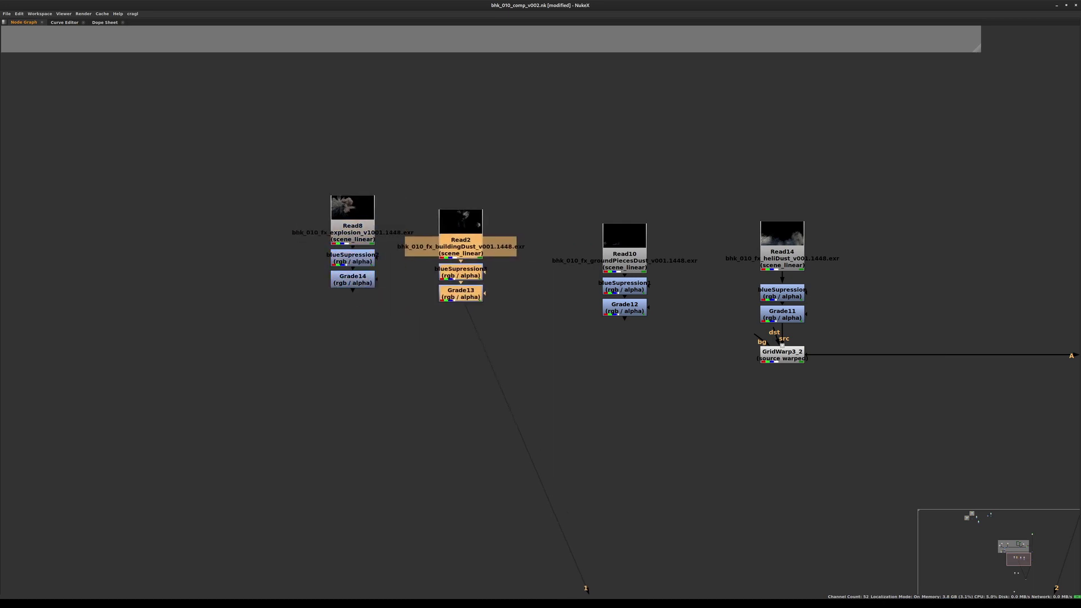
{"action": "left_click", "coordinate": [353, 280]}
{"action": "left_click", "coordinate": [461, 294]}
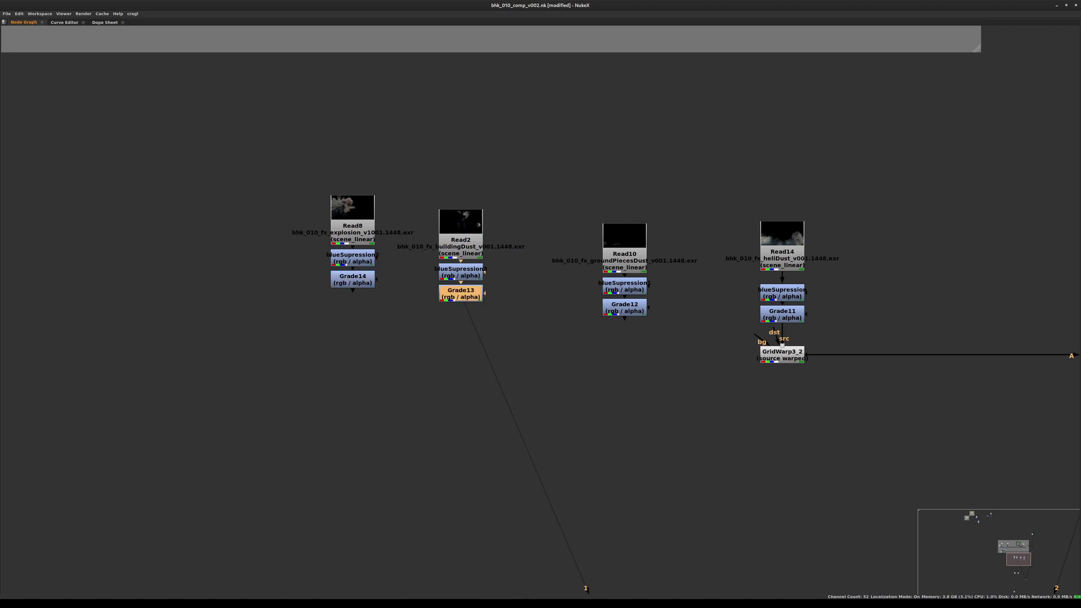
{"action": "left_click", "coordinate": [624, 308]}
{"action": "left_click", "coordinate": [782, 315]}
{"action": "mouse_move", "coordinate": [782, 314]}
{"action": "middle_mouse_down"}
{"action": "mouse_move", "coordinate": [664, 291]}
{"action": "mouse_move", "coordinate": [789, 322]}
{"action": "middle_mouse_up"}
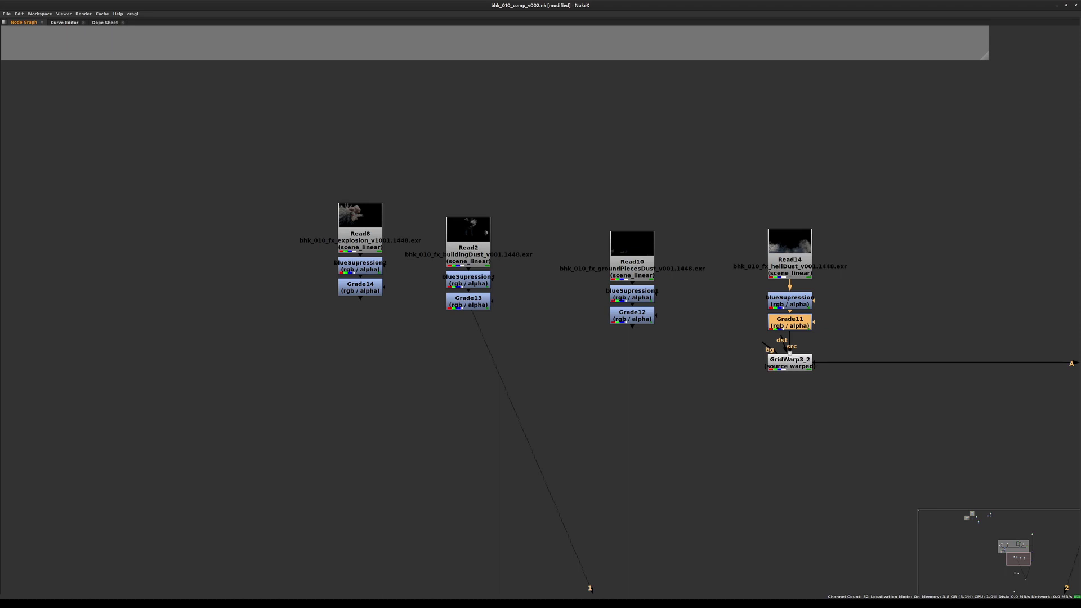
{"action": "middle_click_drag", "start_coordinate": [699, 372], "coordinate": [627, 338]}
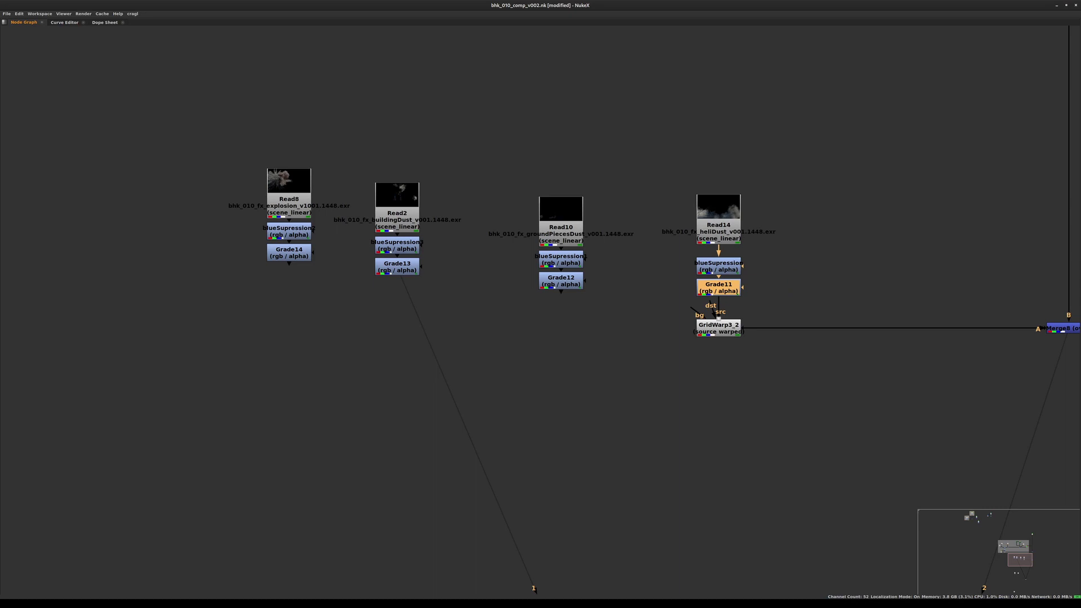
Step: Combine the explosion, buildingDust and groundPiecesDust Grades with the heliDust GridWarp in one over Merge feeding Merge8
{"action": "left_click", "coordinate": [602, 347]}
{"action": "left_click", "coordinate": [288, 253]}
{"action": "left_click", "coordinate": [397, 267], "text": "shift"}
{"action": "left_click", "coordinate": [561, 281], "text": "shift"}
{"action": "left_click", "coordinate": [719, 329], "text": "shift"}
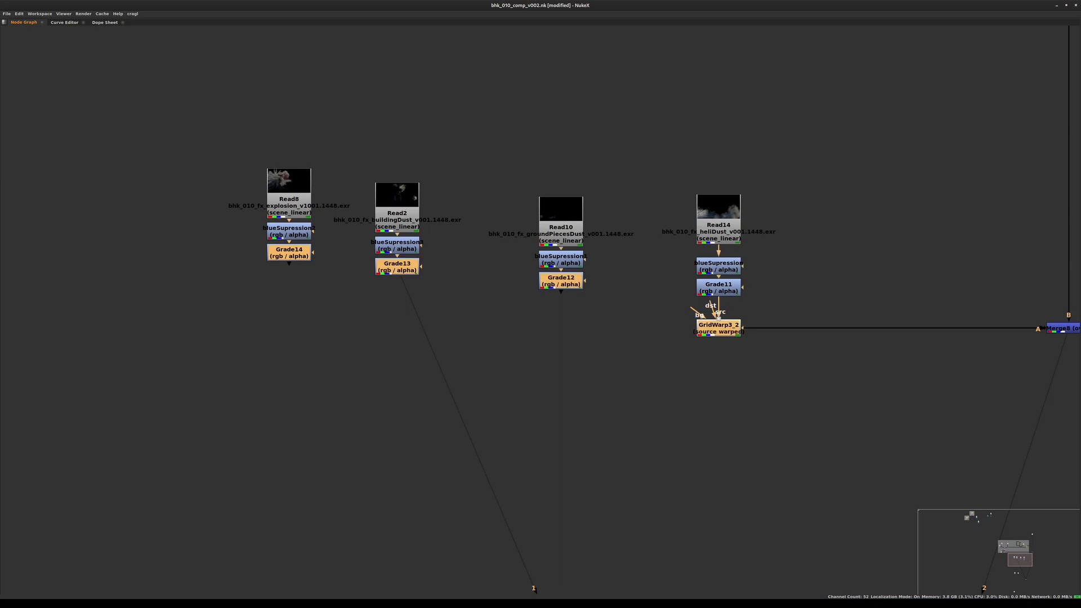
{"action": "key", "text": "m"}
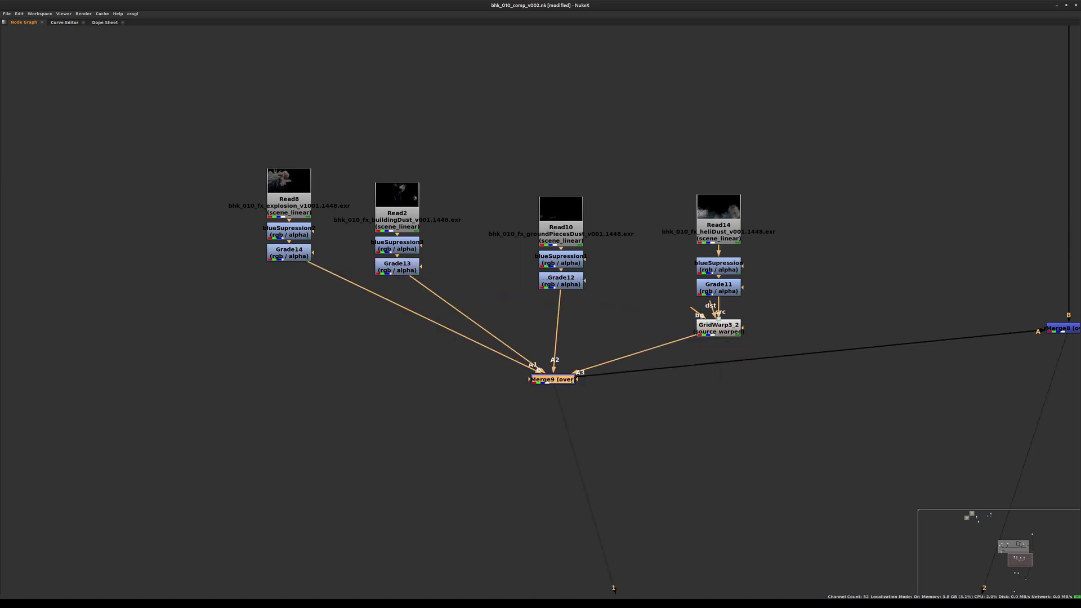
Step: Lower the explosion branch and bring Merge8 down roughly level with the new four-input Merge
{"action": "left_click_drag", "start_coordinate": [288, 253], "coordinate": [288, 302], "text": "ctrl"}
{"action": "left_click_drag", "start_coordinate": [553, 379], "coordinate": [558, 375]}
{"action": "middle_click_drag", "start_coordinate": [558, 375], "coordinate": [390, 398]}
{"action": "left_click_drag", "start_coordinate": [901, 350], "coordinate": [901, 405]}
{"action": "middle_click_drag", "start_coordinate": [901, 406], "coordinate": [1010, 387]}
{"action": "left_click", "coordinate": [500, 379]}
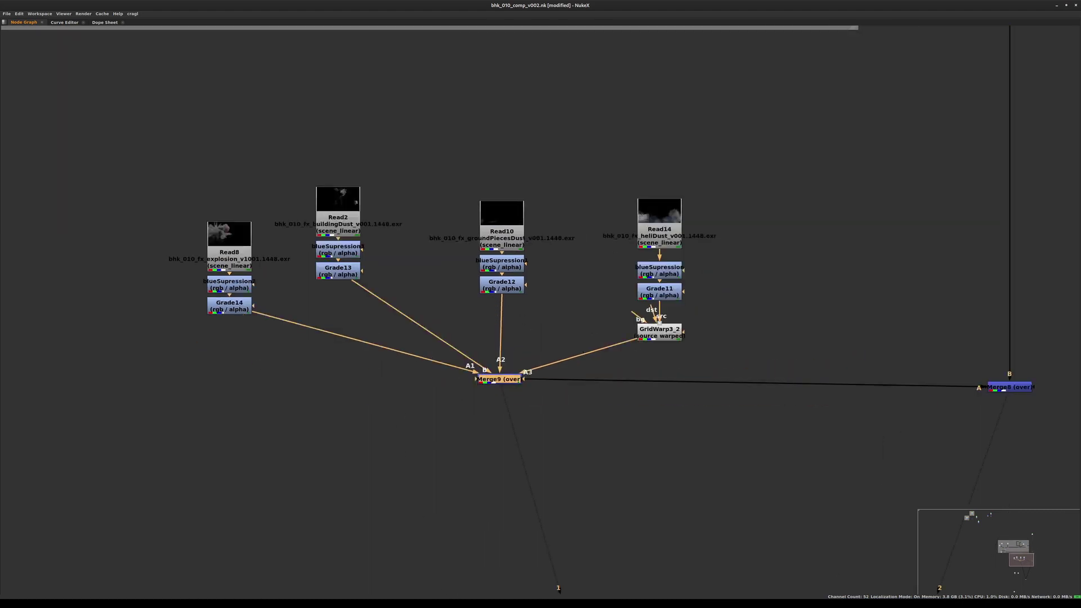
Step: View the heliDust Read at frame 1438 and examine its colour and alpha around the explosion holdouts
{"action": "left_click", "coordinate": [660, 237]}
{"action": "key", "text": "1"}
{"action": "left_click", "coordinate": [663, 270]}
{"action": "key", "text": "space"}
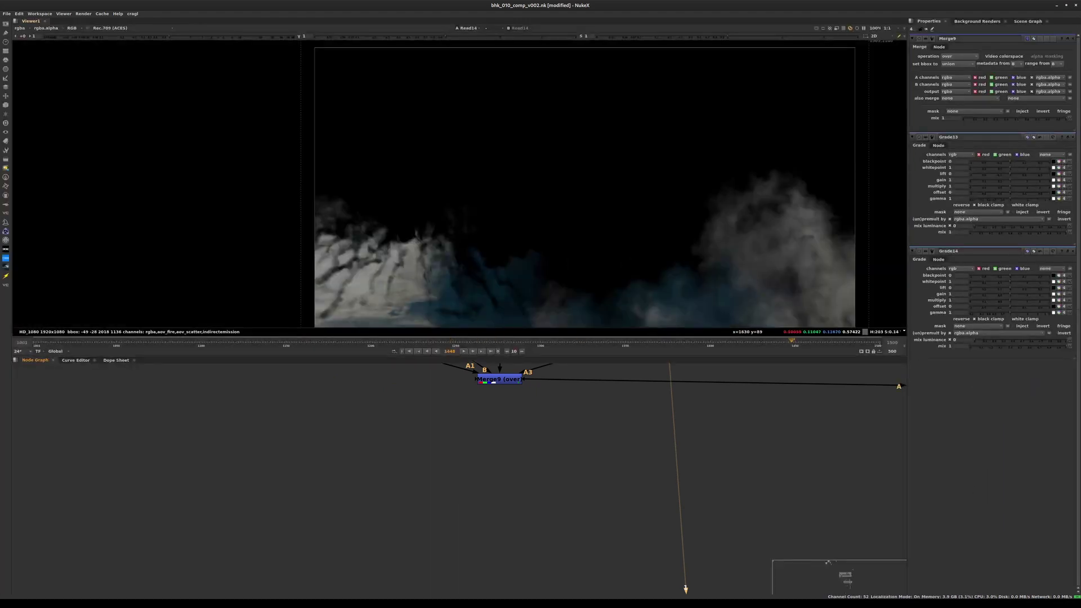
{"action": "key", "text": "shift+Left"}
{"action": "middle_click_drag", "start_coordinate": [717, 322], "coordinate": [643, 265]}
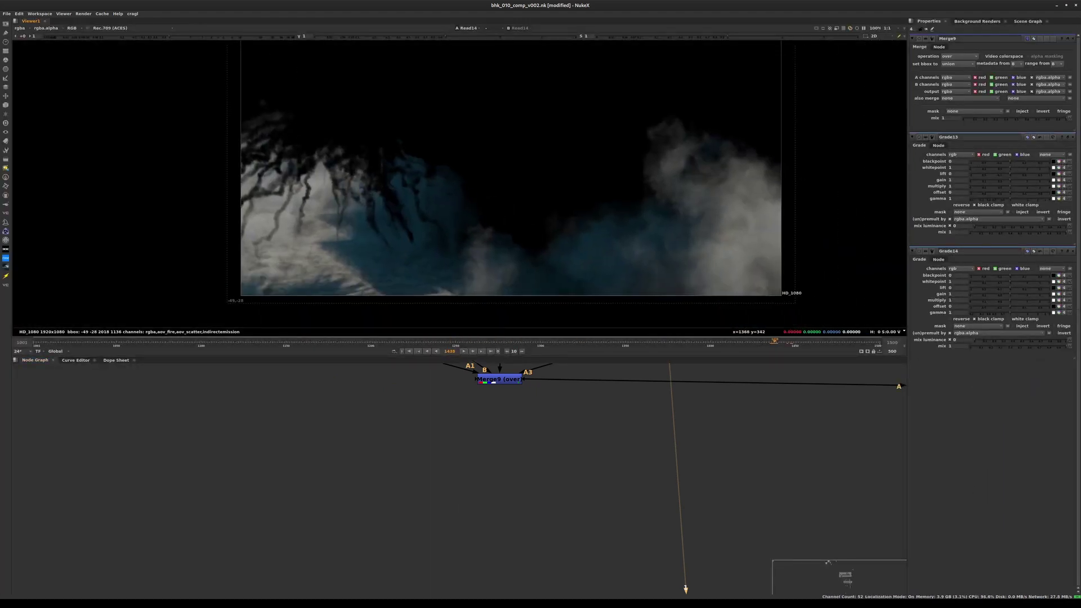
{"action": "middle_click_drag", "start_coordinate": [426, 162], "coordinate": [444, 173]}
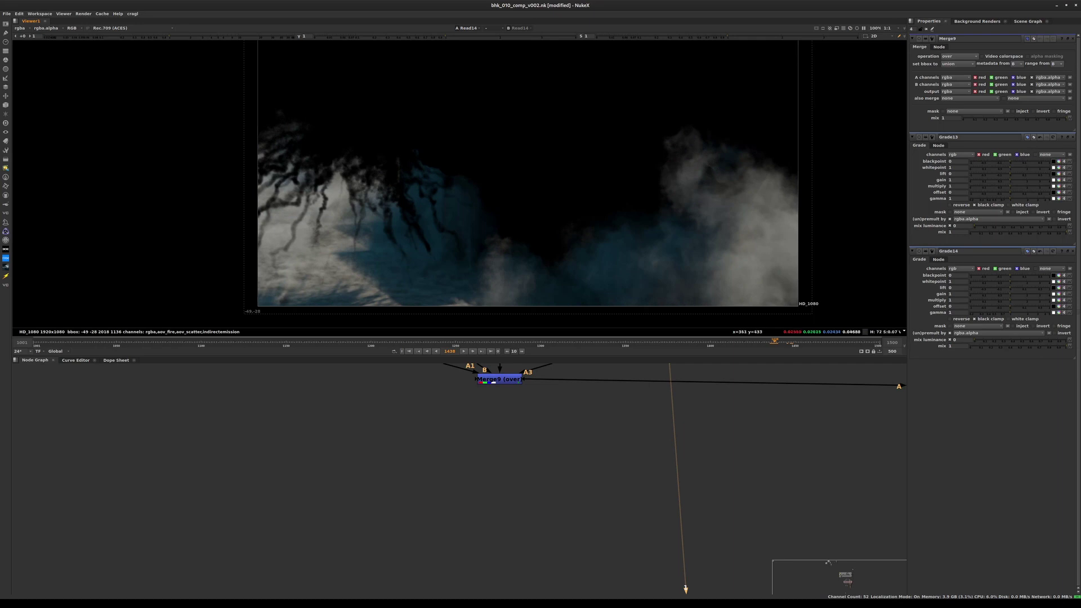
{"action": "scroll", "coordinate": [385, 203], "scroll_direction": "up", "scroll_amount": 1}
{"action": "key", "text": "a"}
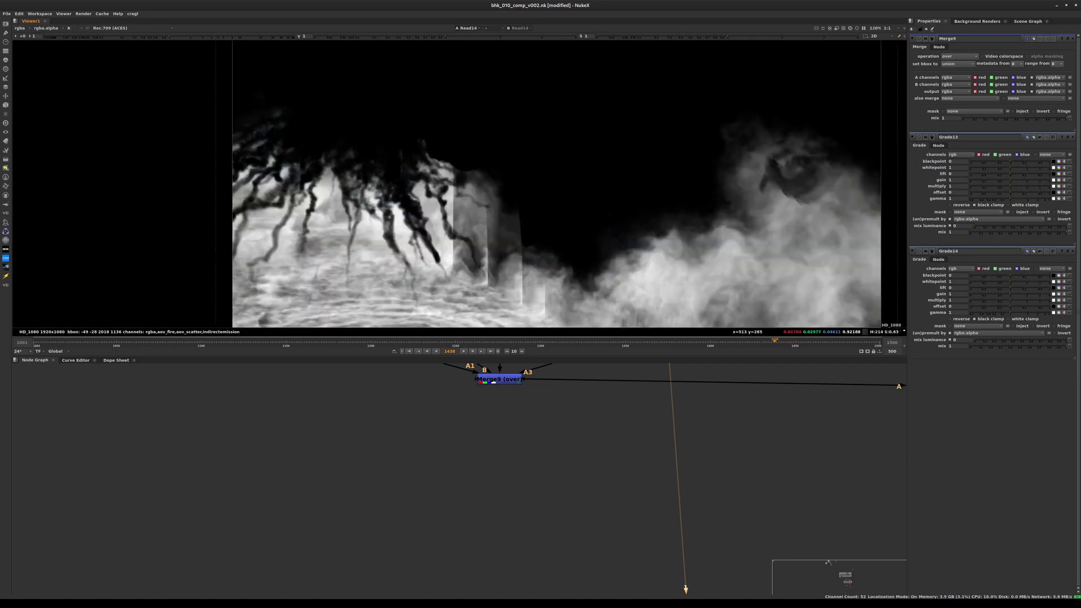
{"action": "scroll", "coordinate": [346, 214], "scroll_direction": "up", "scroll_amount": 4}
{"action": "scroll", "coordinate": [546, 185], "scroll_direction": "down", "scroll_amount": 1}
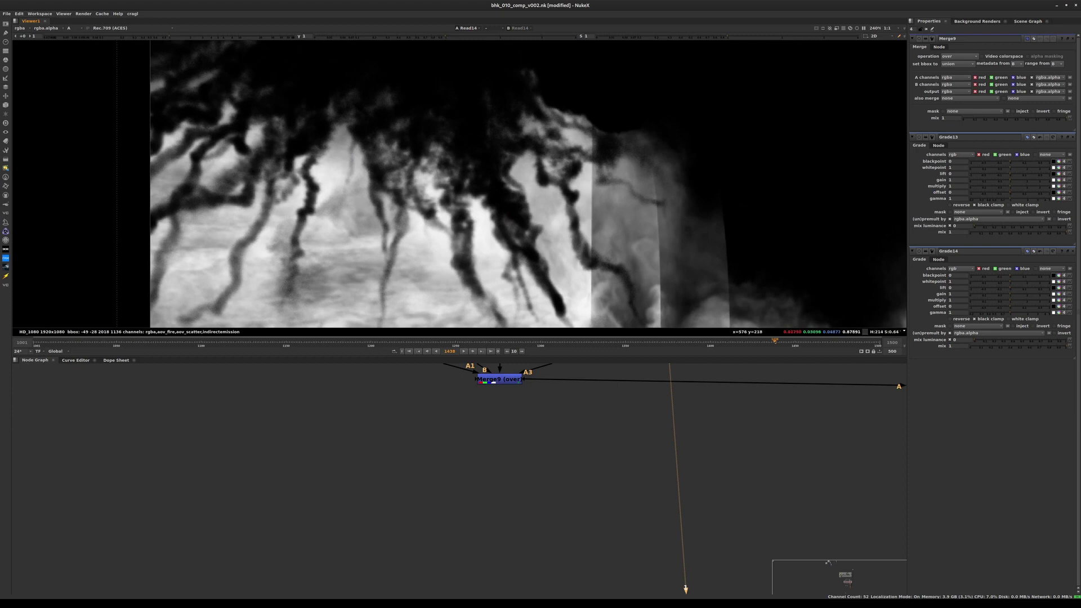
Step: Check the other effects branches along the timeline, ending on the explosion Read at frame 1435
{"action": "middle_click_drag", "start_coordinate": [563, 386], "coordinate": [519, 583]}
{"action": "left_click", "coordinate": [458, 484]}
{"action": "key", "text": "1"}
{"action": "scroll", "coordinate": [529, 220], "scroll_direction": "down", "scroll_amount": 3}
{"action": "left_click_drag", "start_coordinate": [764, 342], "coordinate": [595, 343]}
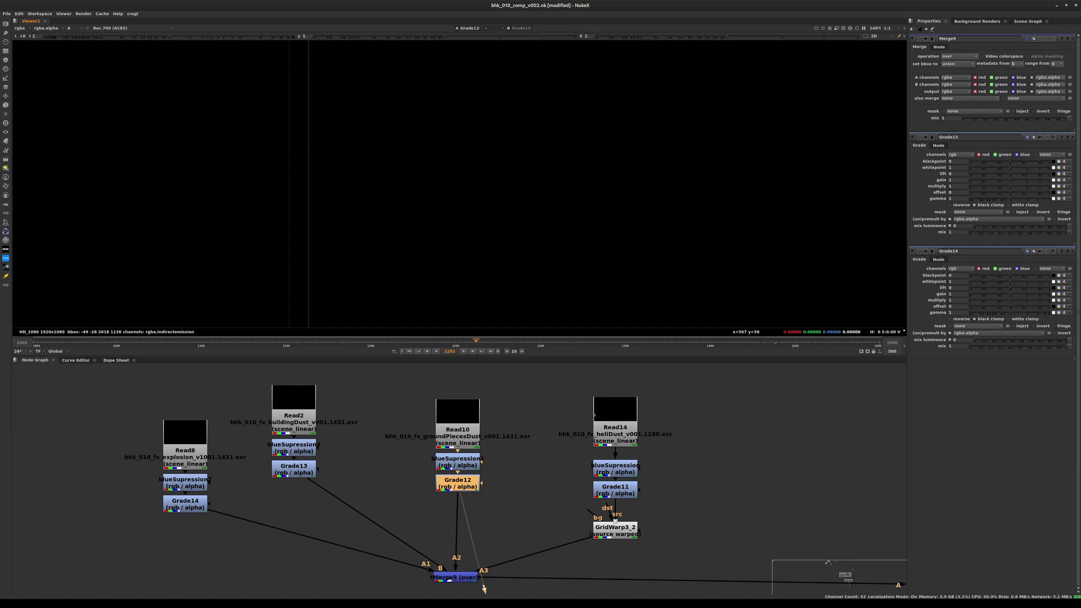
{"action": "left_click", "coordinate": [294, 469]}
{"action": "left_click", "coordinate": [185, 504]}
{"action": "key", "text": "1"}
{"action": "scroll", "coordinate": [532, 186], "scroll_direction": "down", "scroll_amount": 1}
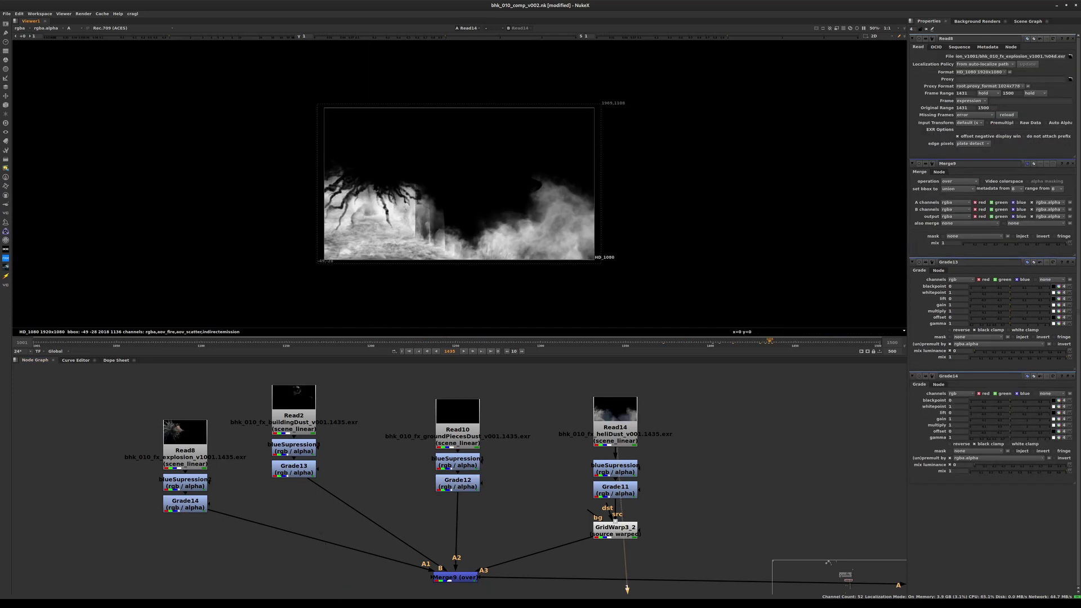
{"action": "left_click", "coordinate": [177, 428]}
{"action": "key", "text": "1"}
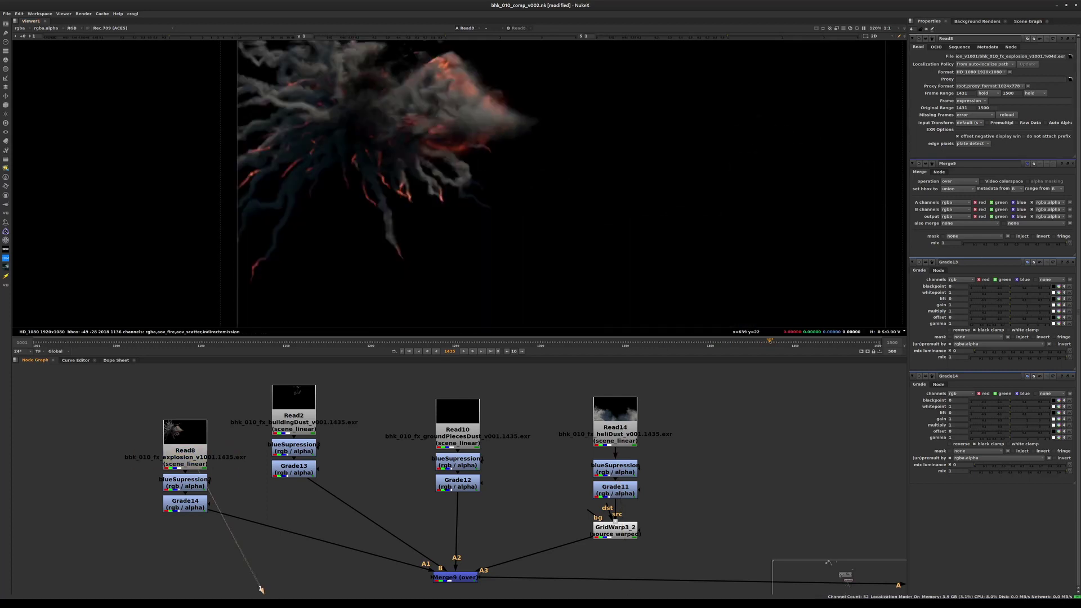
Step: Inspect the alpha of the combined effects Merge up close and compare it with the heliDust and explosion Reads
{"action": "middle_click_drag", "start_coordinate": [455, 577], "coordinate": [574, 536]}
{"action": "left_click", "coordinate": [573, 536]}
{"action": "key", "text": "1"}
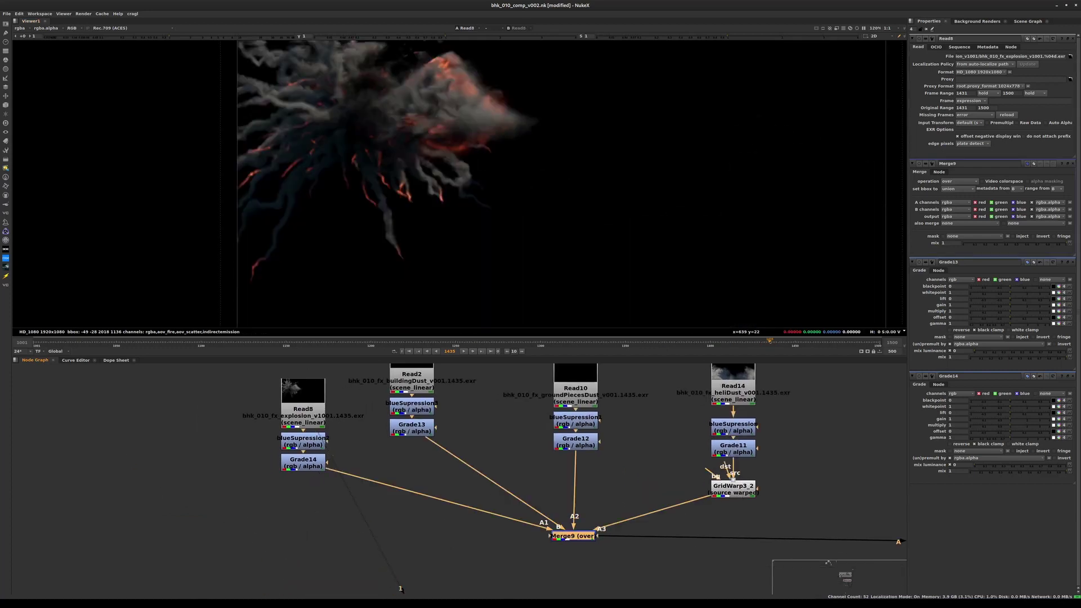
{"action": "key", "text": "a"}
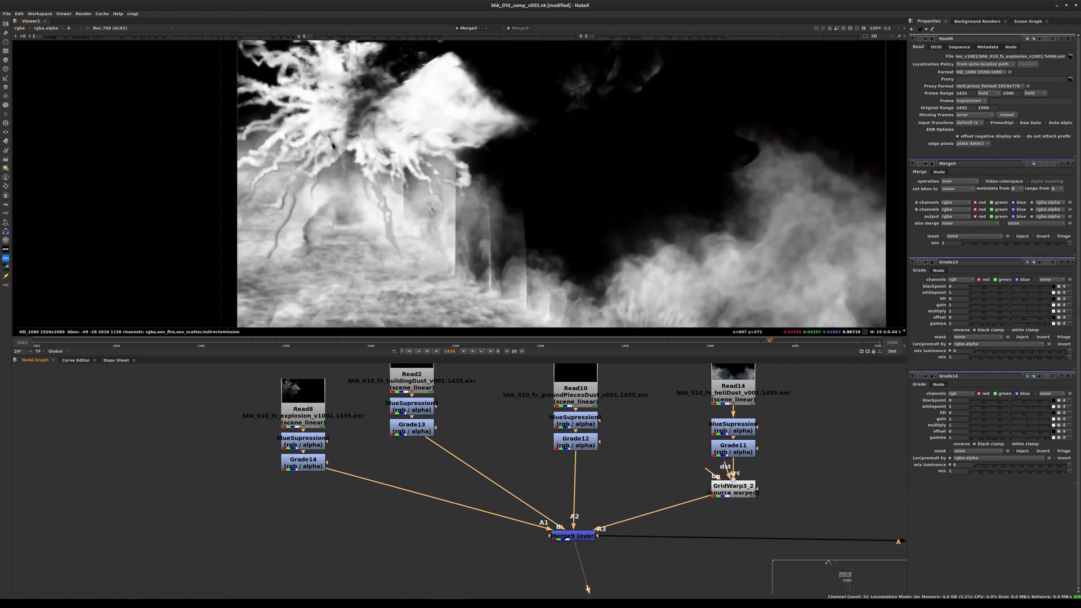
{"action": "scroll", "coordinate": [304, 257], "scroll_direction": "up", "scroll_amount": 3}
{"action": "middle_click_drag", "start_coordinate": [296, 258], "coordinate": [348, 272]}
{"action": "key", "text": "a"}
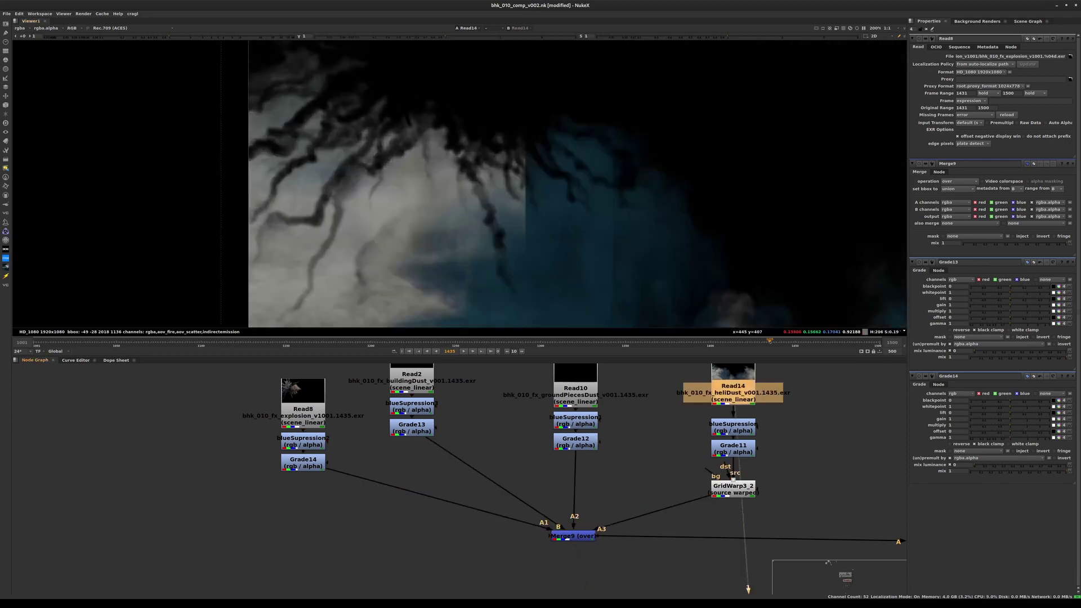
{"action": "key", "text": "a"}
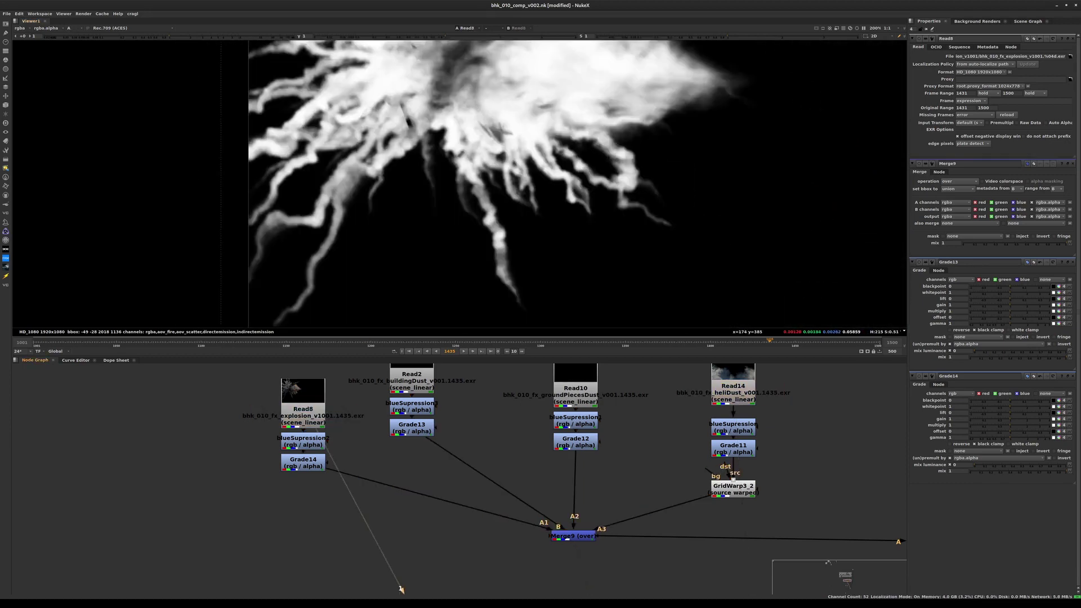
{"action": "scroll", "coordinate": [337, 186], "scroll_direction": "up", "scroll_amount": 5}
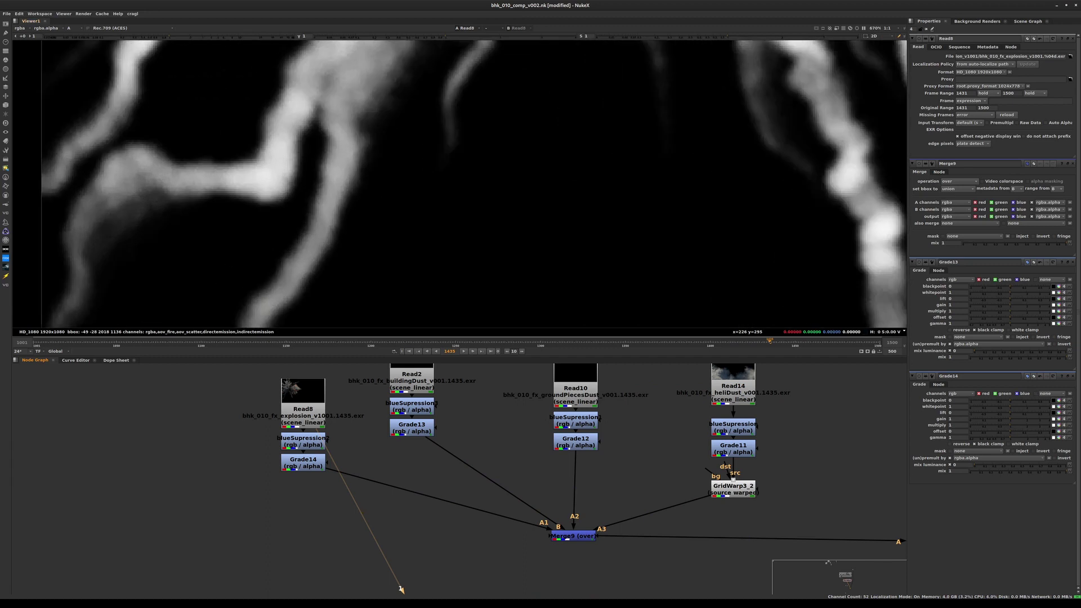
{"action": "key", "text": "1"}
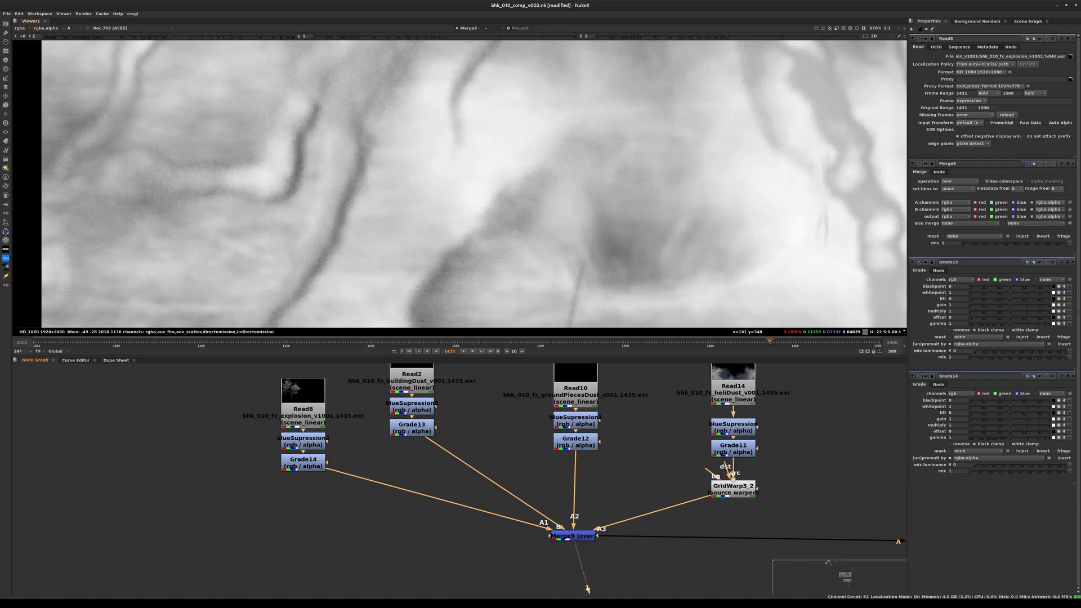
Step: Add a Constant node beside the effects branches and set its colour to 0.415 grey
{"action": "scroll", "coordinate": [377, 186], "scroll_direction": "down", "scroll_amount": 8}
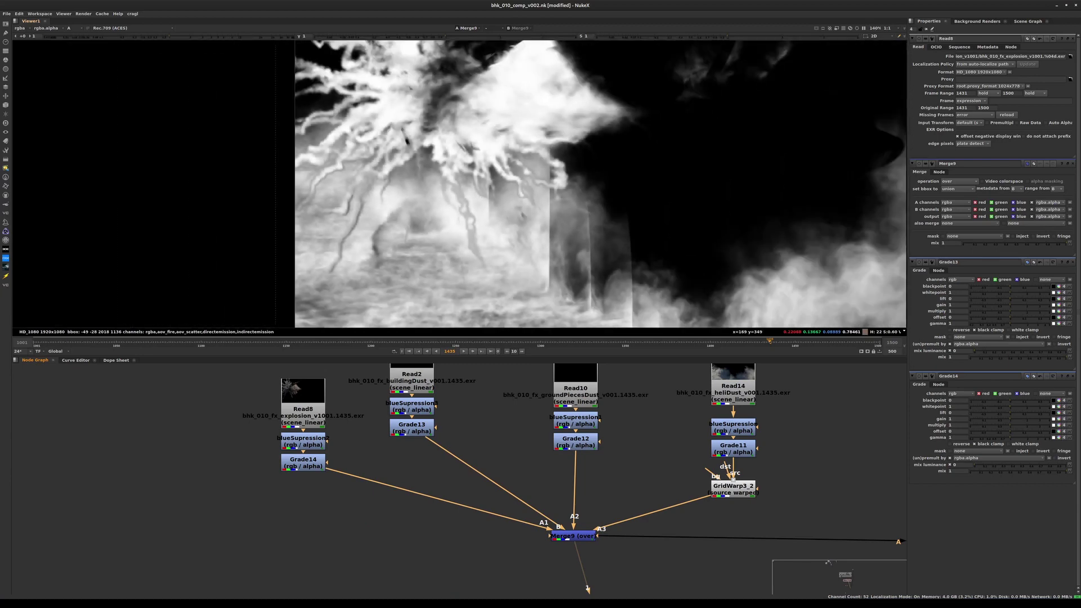
{"action": "key", "text": "Tab"}
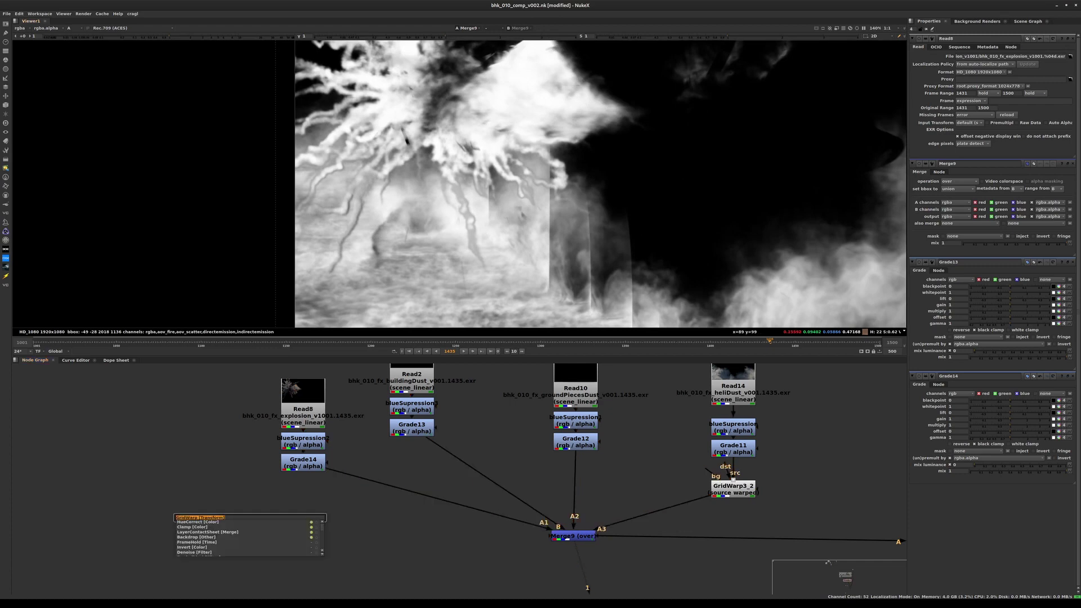
{"action": "type", "text": "con"}
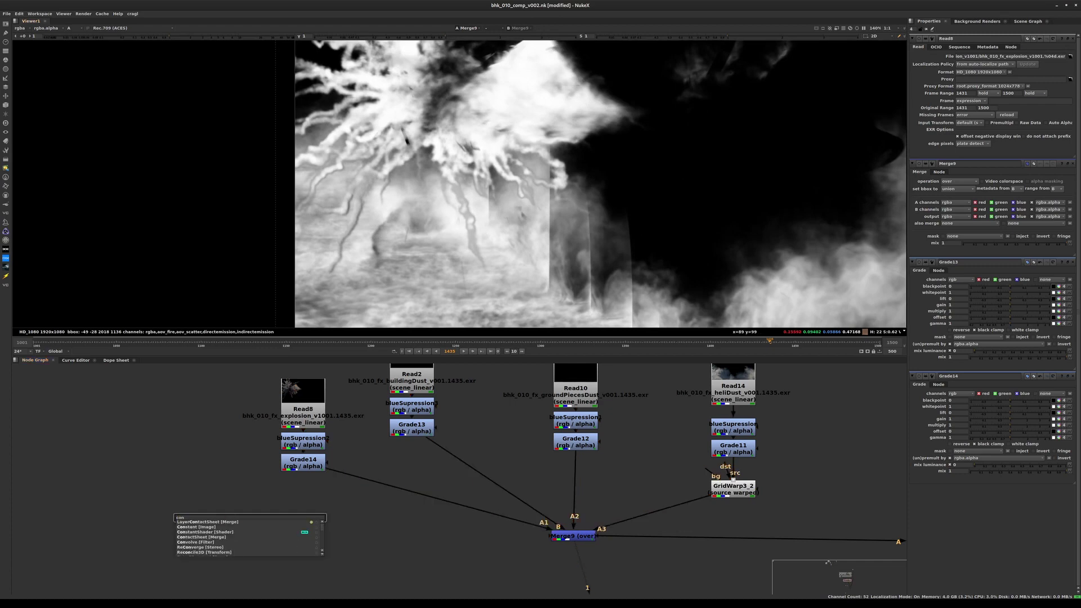
{"action": "type", "text": "stant [Image"}
{"action": "key", "text": "Return"}
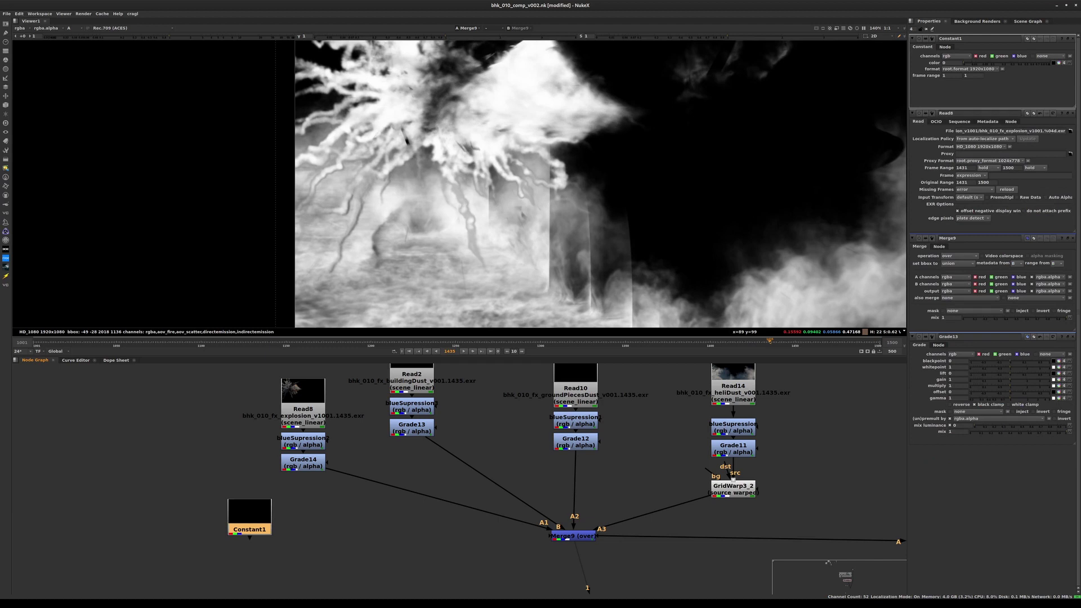
{"action": "left_click_drag", "start_coordinate": [965, 63], "coordinate": [1019, 63]}
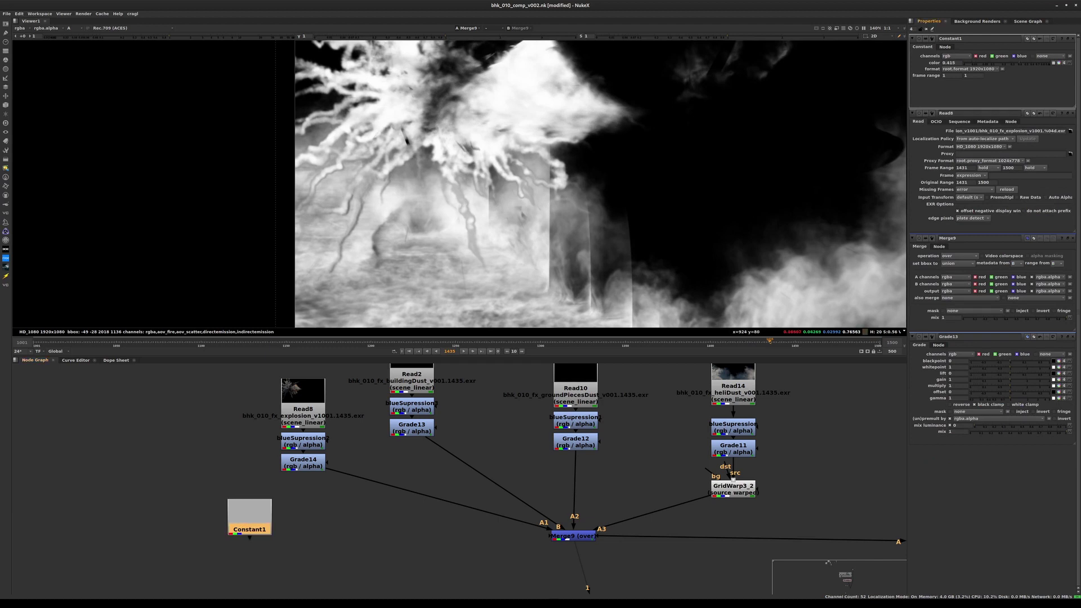
Step: Merge the combined effects over the grey Constant and view the new Merge in colour
{"action": "left_click", "coordinate": [573, 536]}
{"action": "left_click", "coordinate": [249, 524], "text": "shift"}
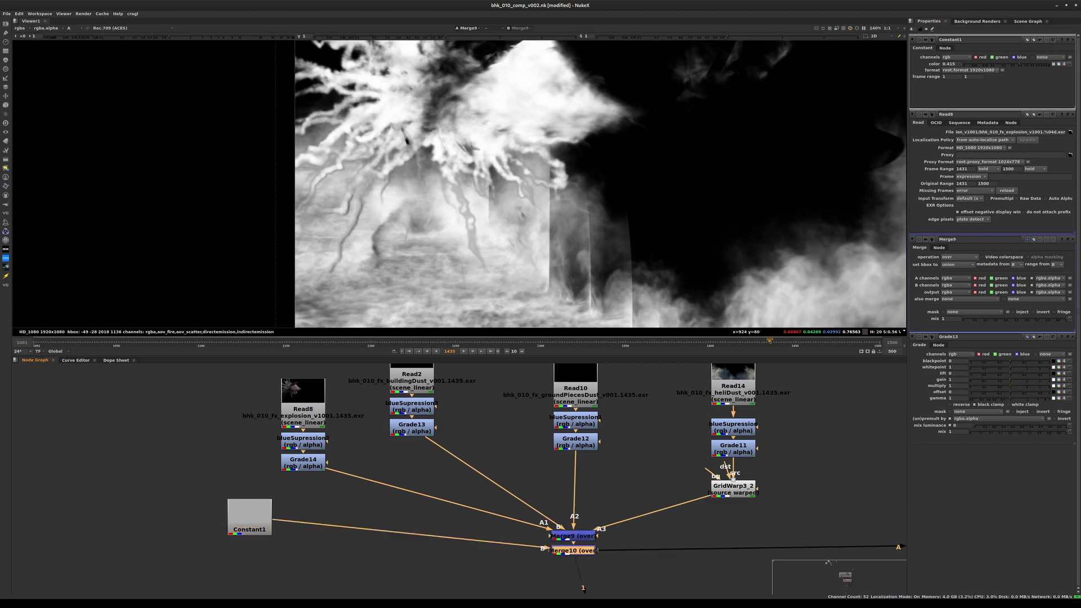
{"action": "key", "text": "m"}
{"action": "middle_click_drag", "start_coordinate": [612, 235], "coordinate": [446, 165]}
{"action": "middle_click_drag", "start_coordinate": [635, 160], "coordinate": [520, 227]}
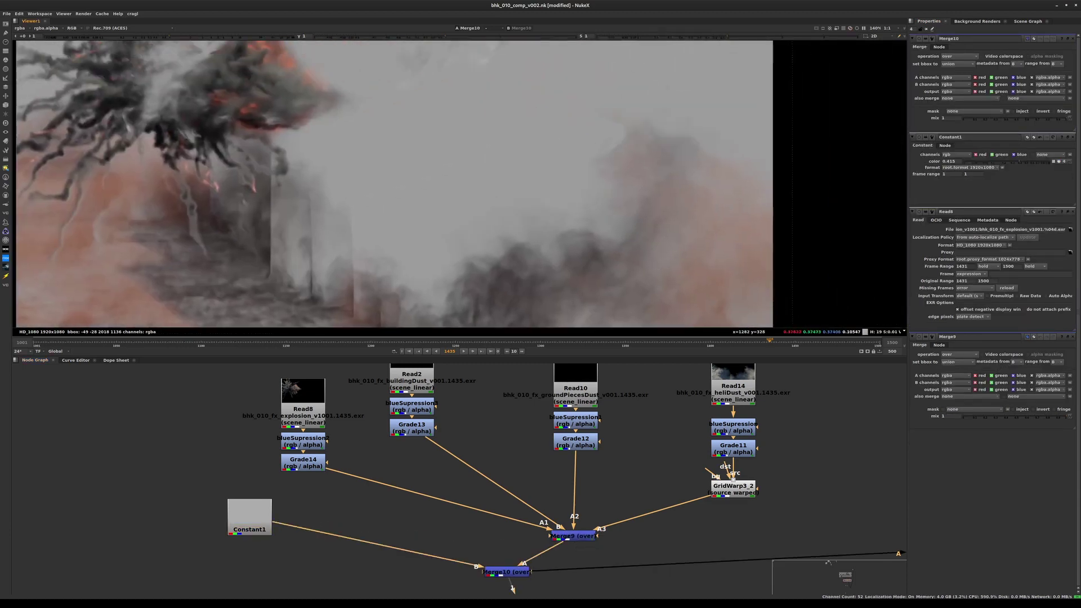
Step: Inspect the effects against the grey background, stepping forward to frame 1436 and checking the holdout edges around the explosion
{"action": "scroll", "coordinate": [521, 227], "scroll_direction": "down", "scroll_amount": 1}
{"action": "middle_click_drag", "start_coordinate": [250, 235], "coordinate": [397, 267]}
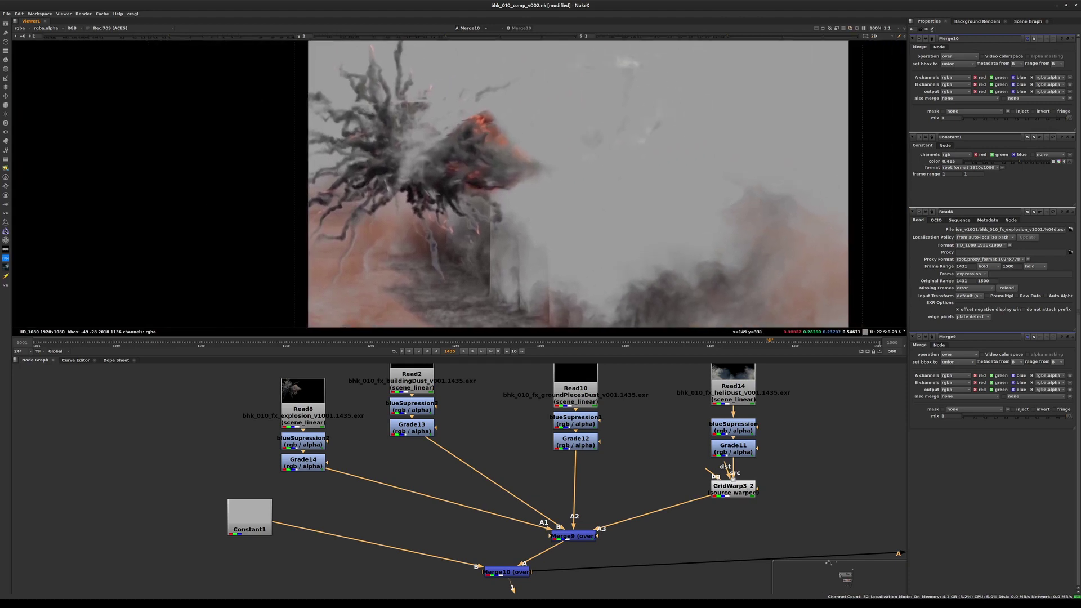
{"action": "scroll", "coordinate": [352, 234], "scroll_direction": "up", "scroll_amount": 3}
{"action": "key", "text": "Right"}
{"action": "key", "text": "Right"}
{"action": "key", "text": "Right"}
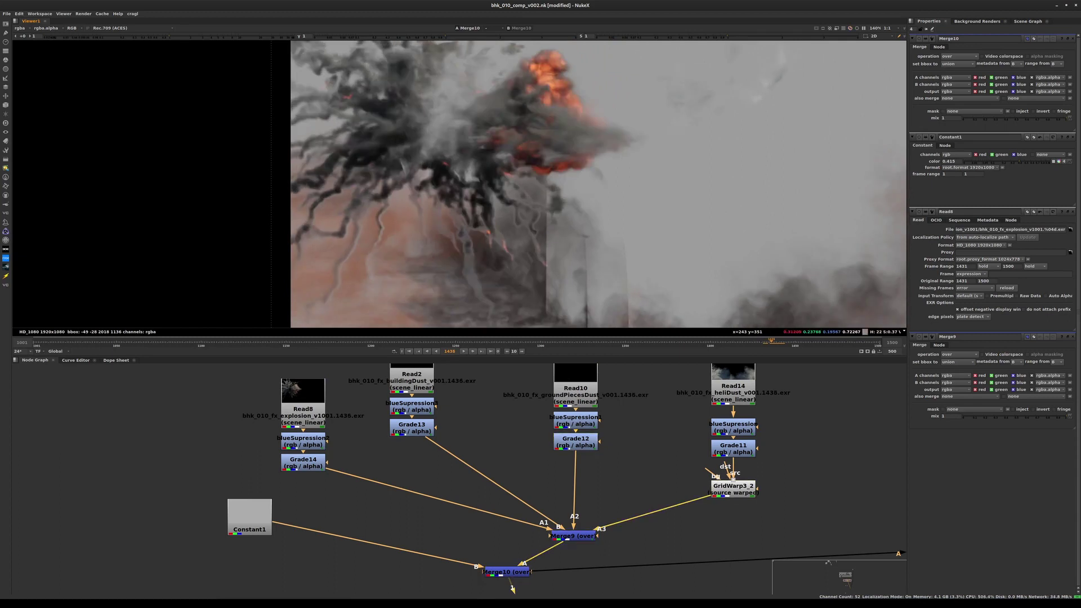
{"action": "middle_click_drag", "start_coordinate": [637, 309], "coordinate": [613, 250]}
Step: Change the operation of the four-input Merge9 from over to disjoint-over
{"action": "left_click", "coordinate": [506, 571]}
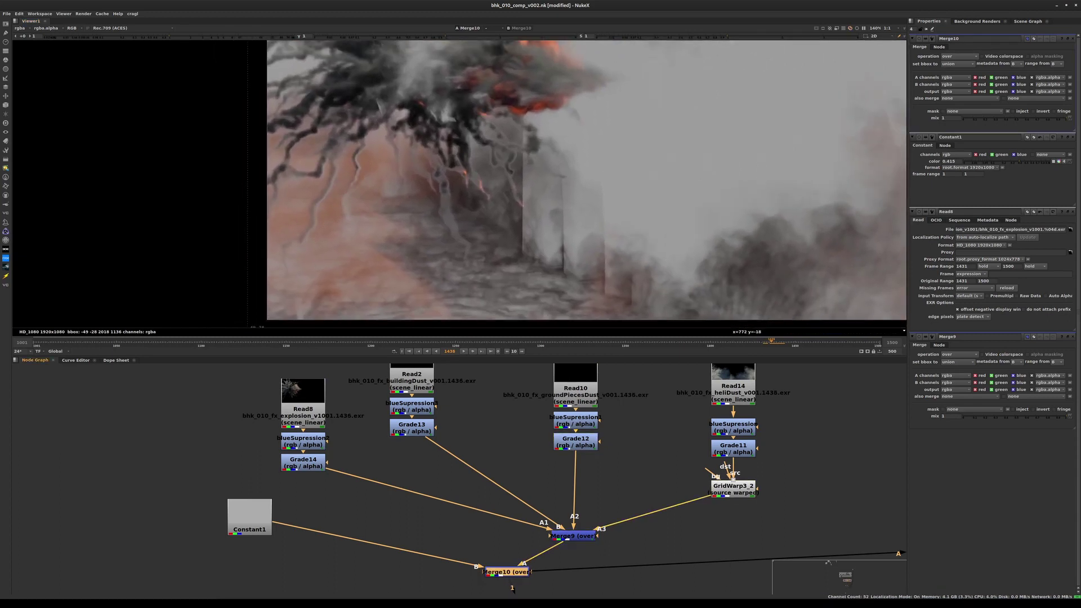
{"action": "double_click", "coordinate": [578, 536]}
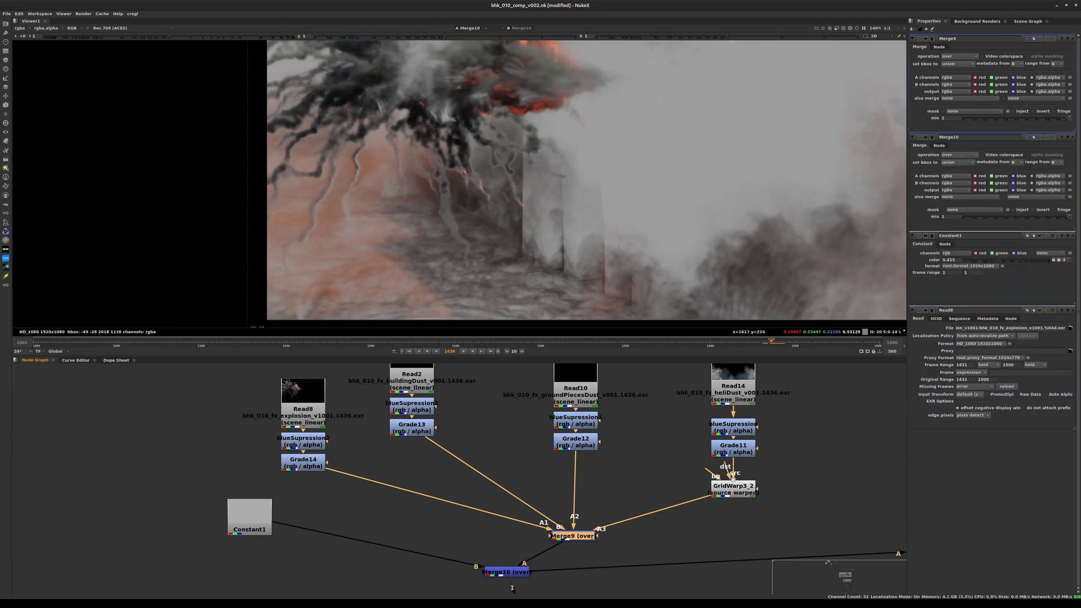
{"action": "left_click", "coordinate": [960, 57]}
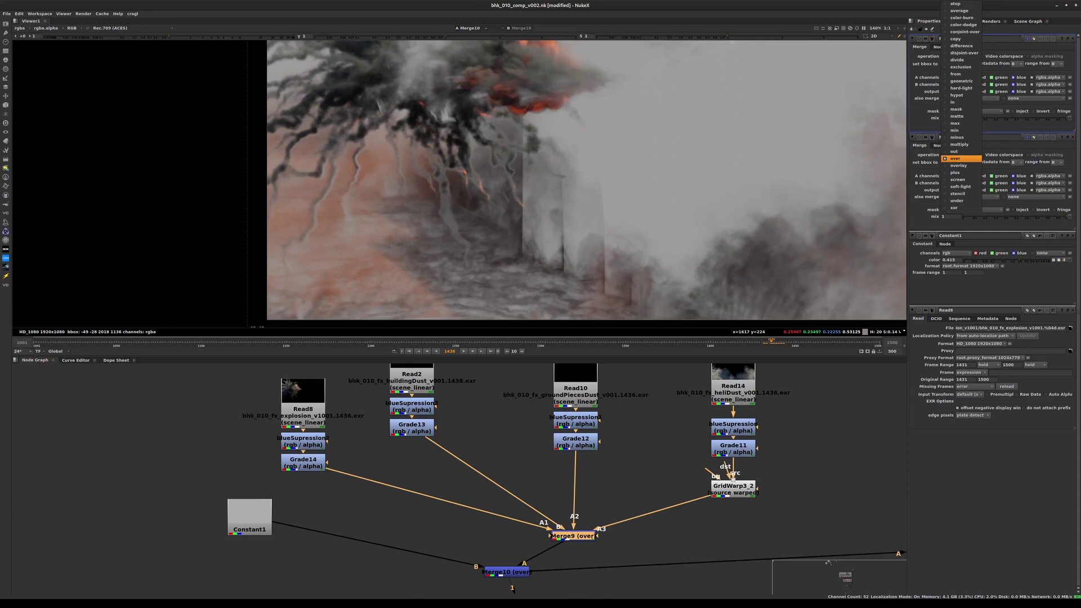
{"action": "left_click", "coordinate": [964, 53]}
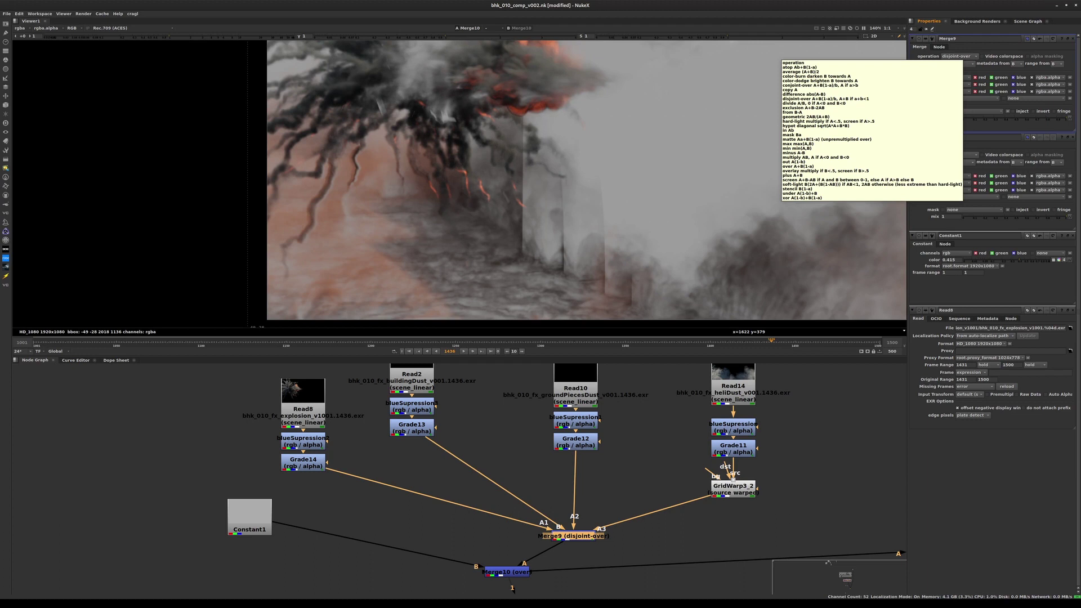
Step: Delete the grey Constant and the Merge10 that placed the effects over it
{"action": "left_click_drag", "start_coordinate": [505, 572], "coordinate": [338, 563]}
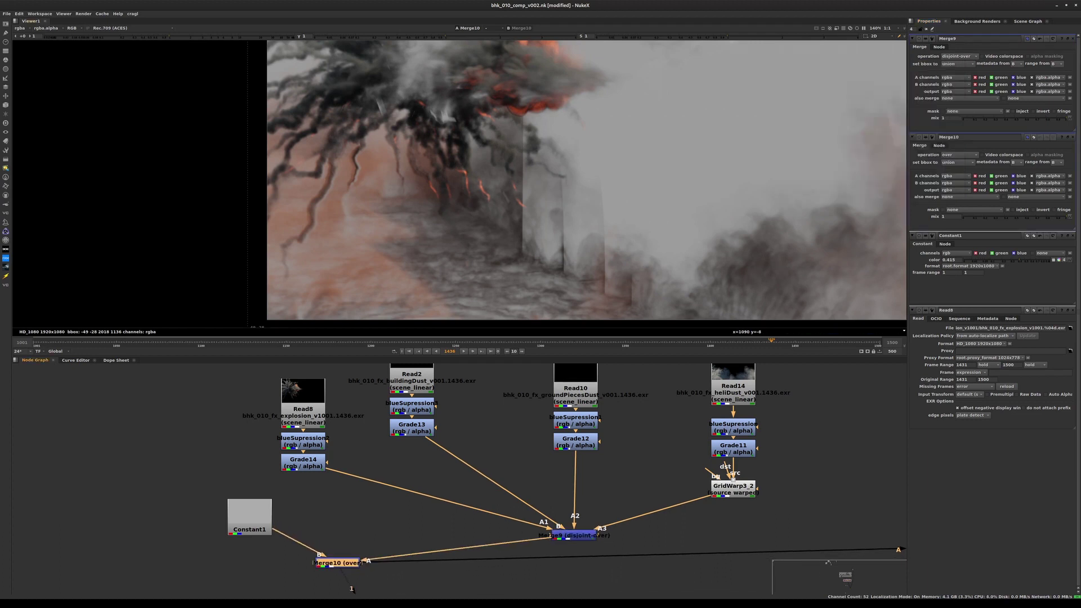
{"action": "left_click_drag", "start_coordinate": [249, 521], "coordinate": [251, 521]}
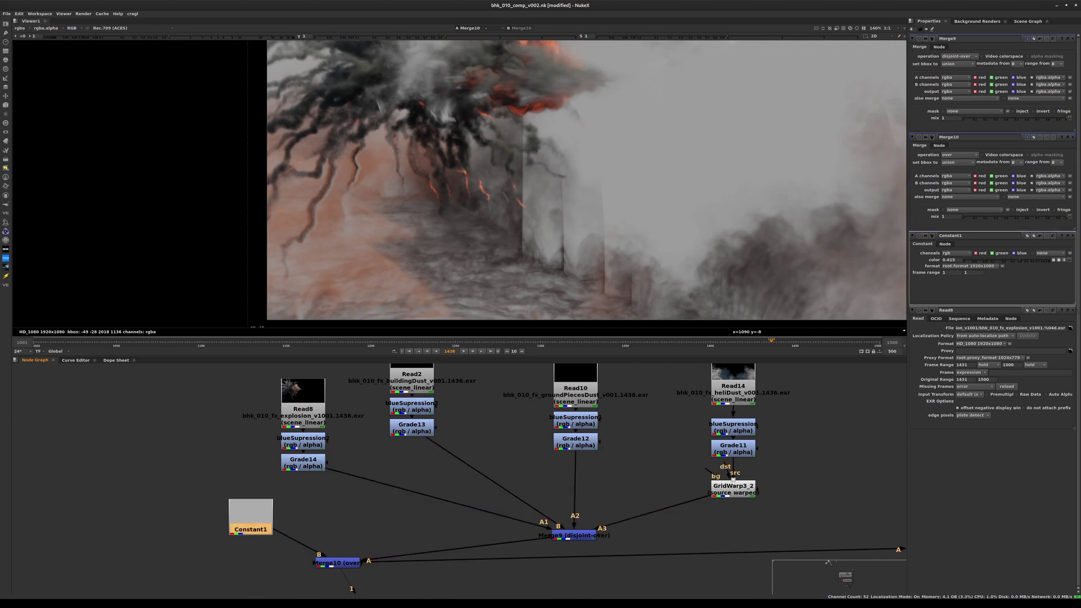
{"action": "key", "text": "Delete"}
{"action": "left_click", "coordinate": [338, 563]}
{"action": "left_click_drag", "start_coordinate": [392, 562], "coordinate": [577, 536]}
{"action": "left_click_drag", "start_coordinate": [289, 538], "coordinate": [398, 579]}
{"action": "key", "text": "Delete"}
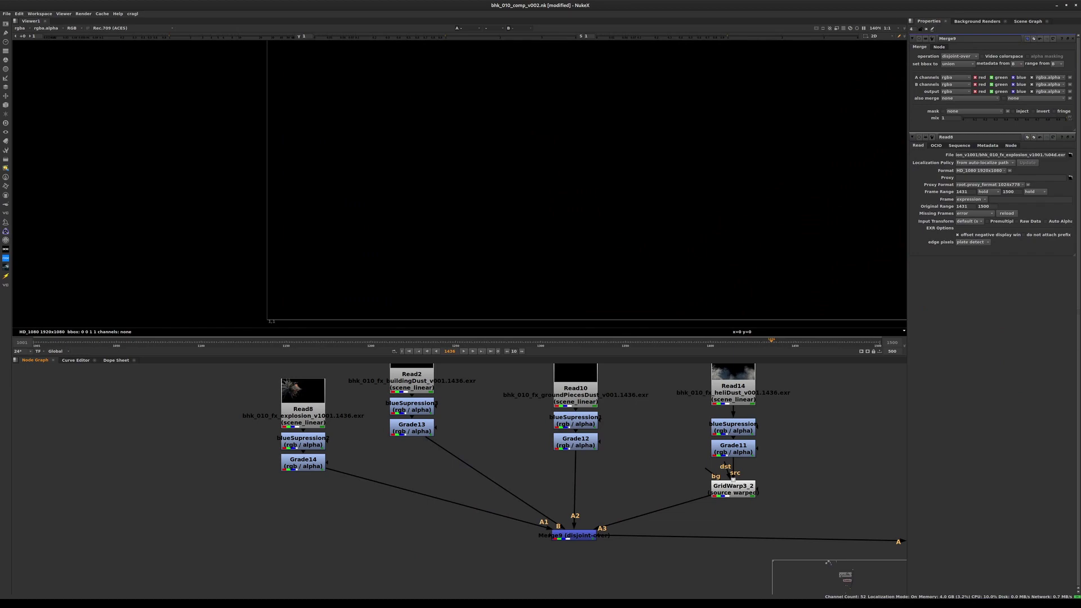
Step: View the full comp through Merge8, fit it in the viewer and save the script
{"action": "left_click_drag", "start_coordinate": [400, 495], "coordinate": [364, 495], "text": "ctrl"}
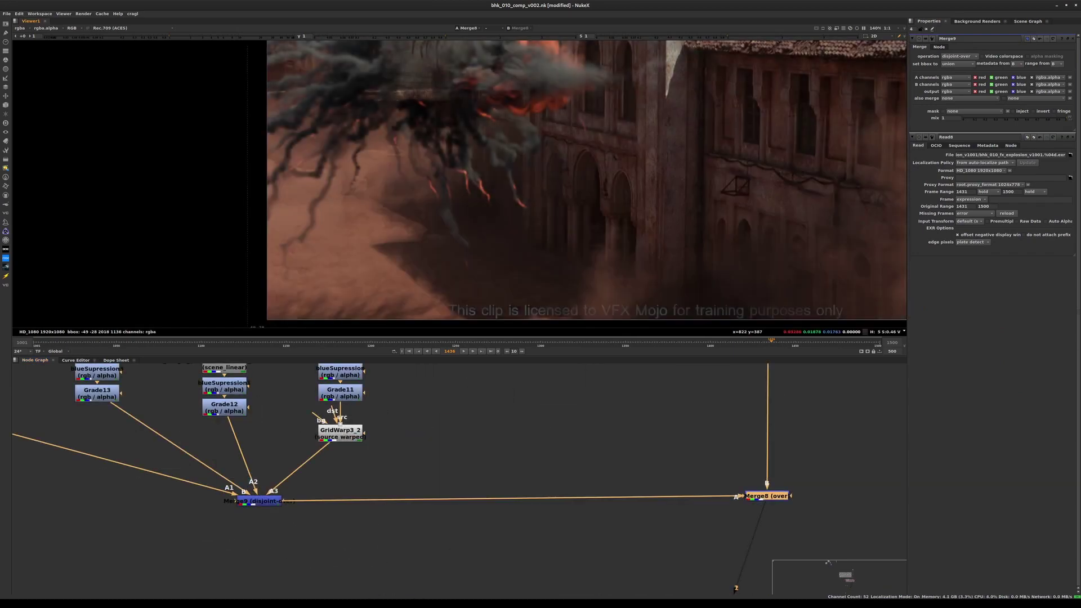
{"action": "key", "text": "f"}
{"action": "key", "text": "ctrl+s"}
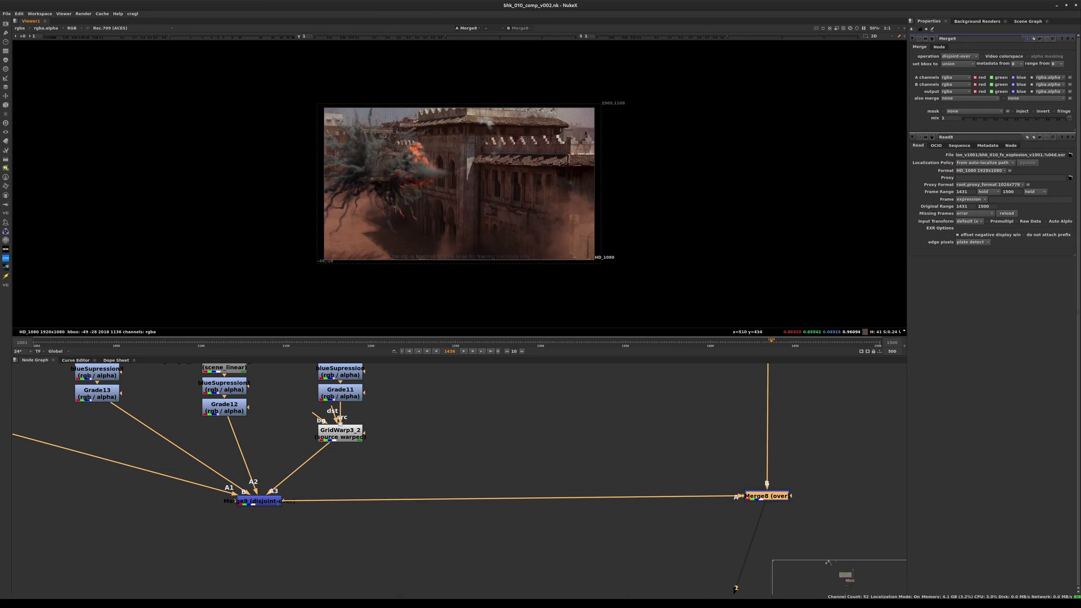
Step: Review the comp in the full-screen viewer, stepping frame by frame through the explosion to frame 1441
{"action": "key", "text": "space"}
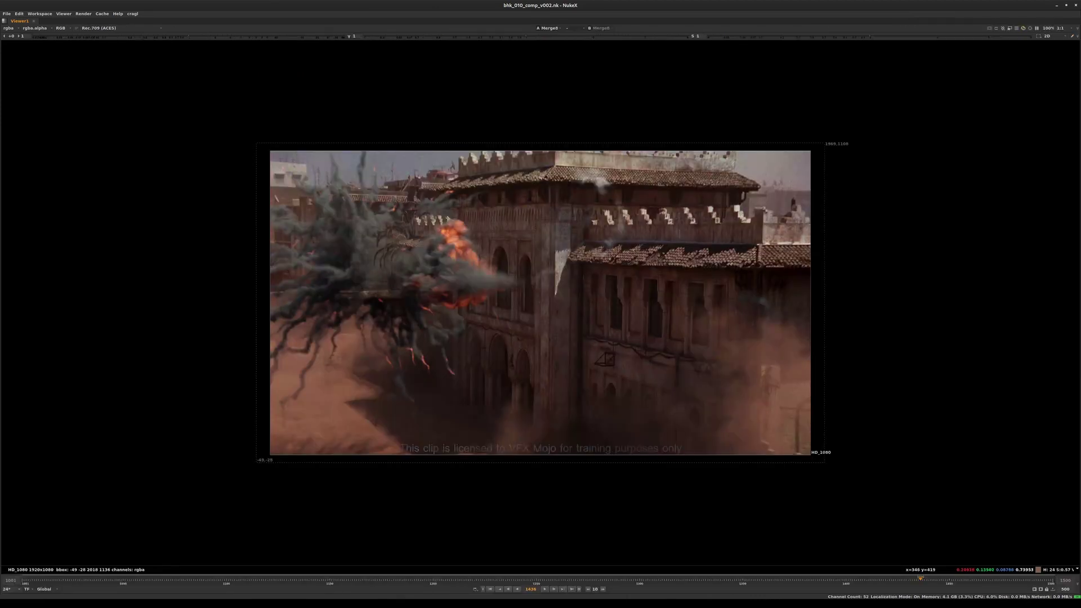
{"action": "scroll", "coordinate": [366, 338], "scroll_direction": "up", "scroll_amount": 3}
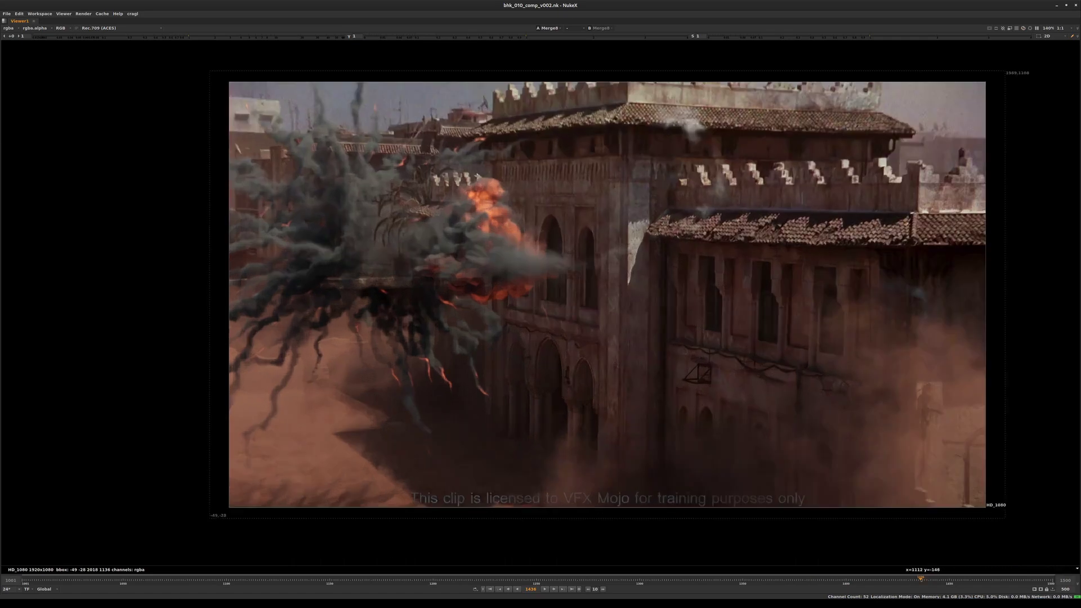
{"action": "left_click_drag", "start_coordinate": [915, 580], "coordinate": [916, 579]}
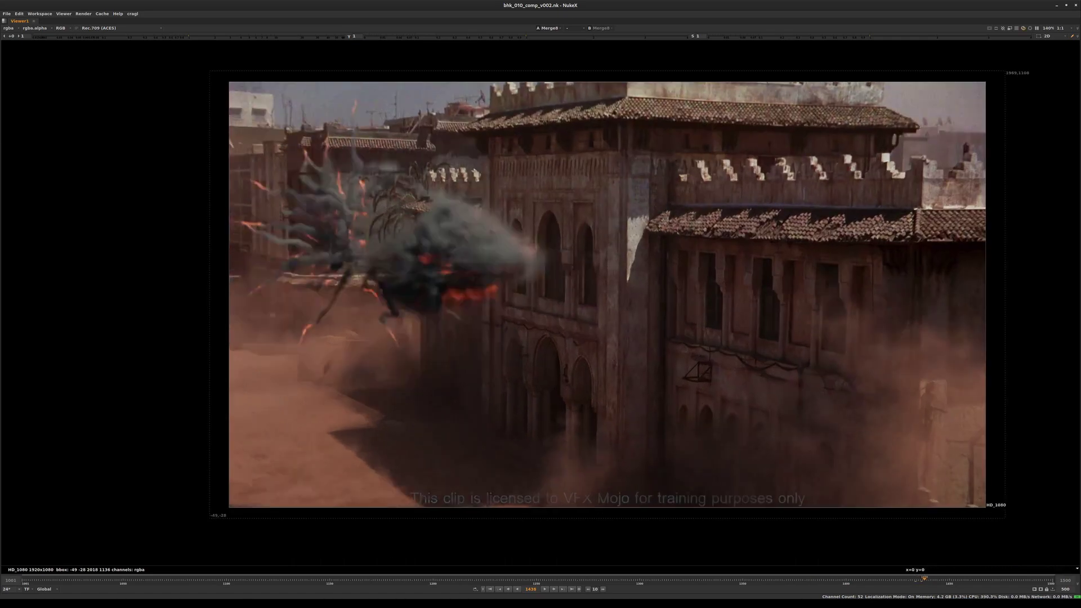
{"action": "key", "text": "Right"}
{"action": "key", "text": "Right"}
{"action": "key", "text": "Right"}
{"action": "key", "text": "Right"}
{"action": "key", "text": "Right"}
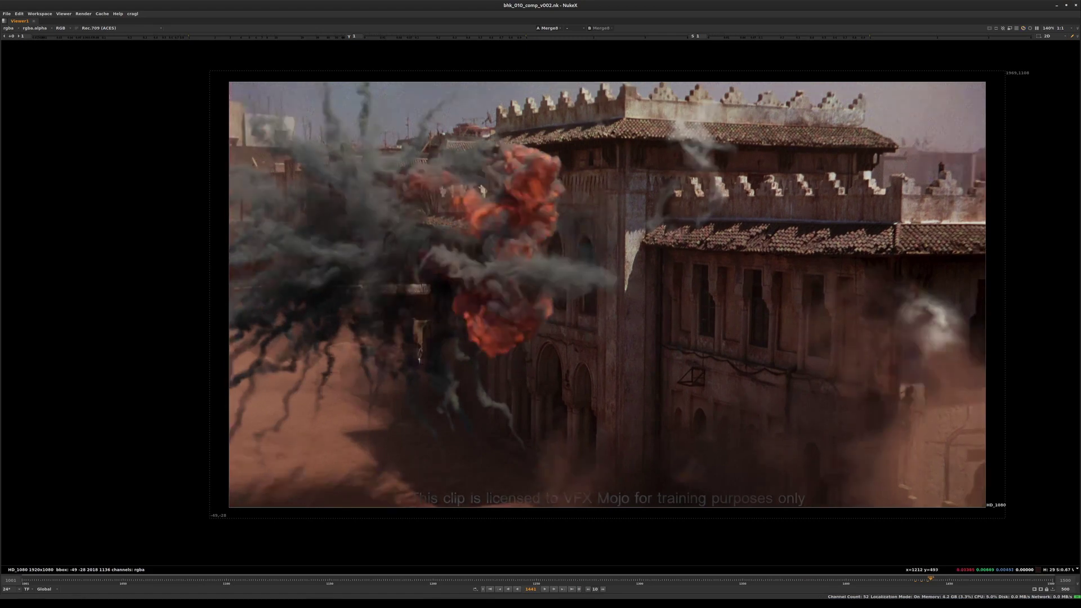
{"action": "middle_click_drag", "start_coordinate": [331, 294], "coordinate": [363, 250]}
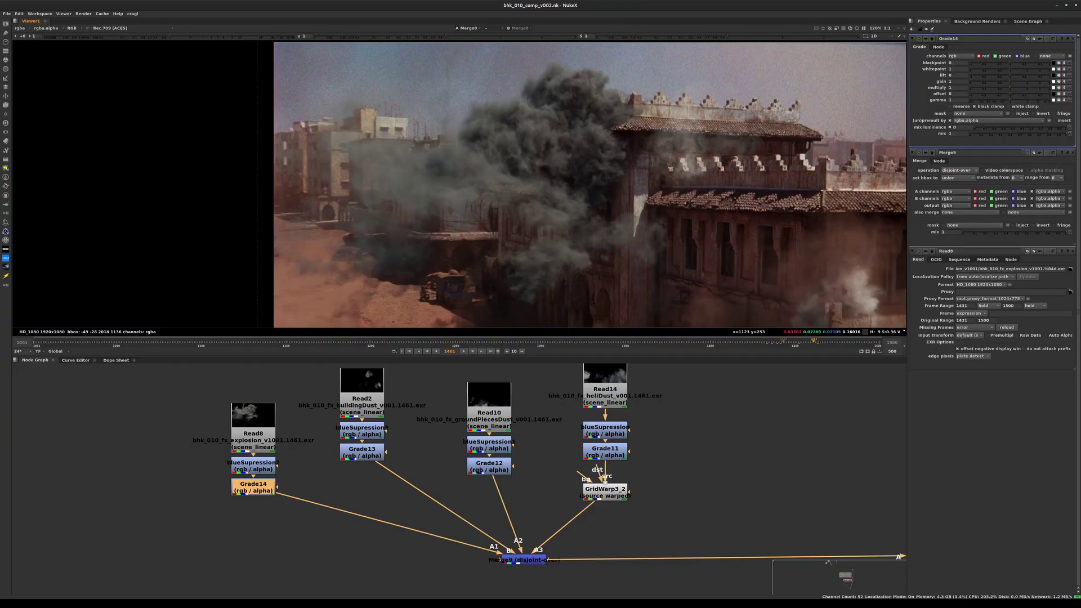
Step: At frame 1432, sample a dark area under the tiled roof and switch the viewer's colour read-out to Spotmeter
{"action": "left_click_drag", "start_coordinate": [800, 341], "coordinate": [764, 341]}
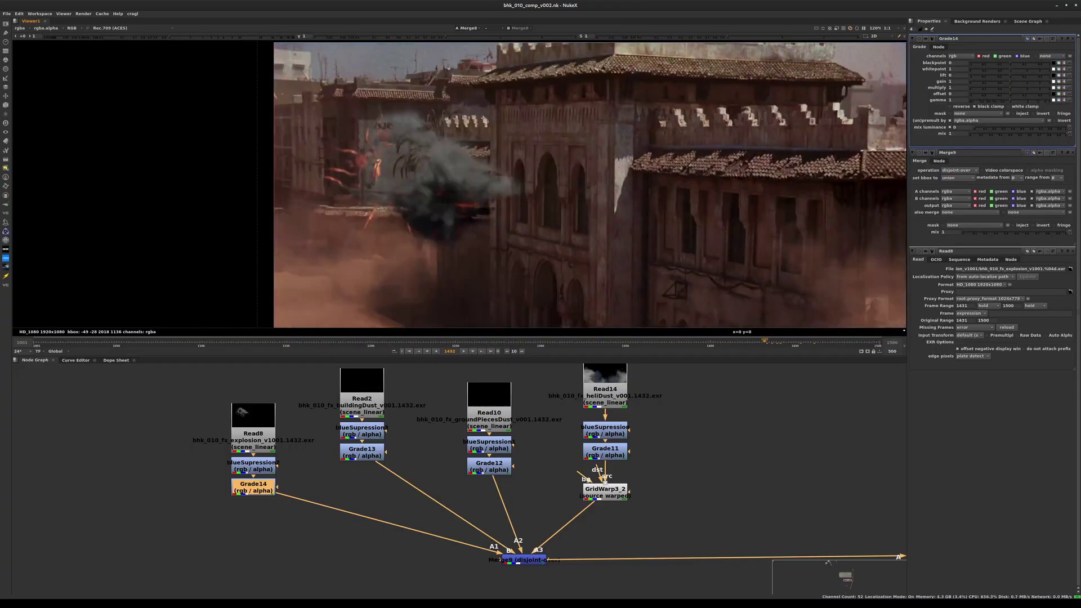
{"action": "middle_click_drag", "start_coordinate": [604, 281], "coordinate": [650, 185]}
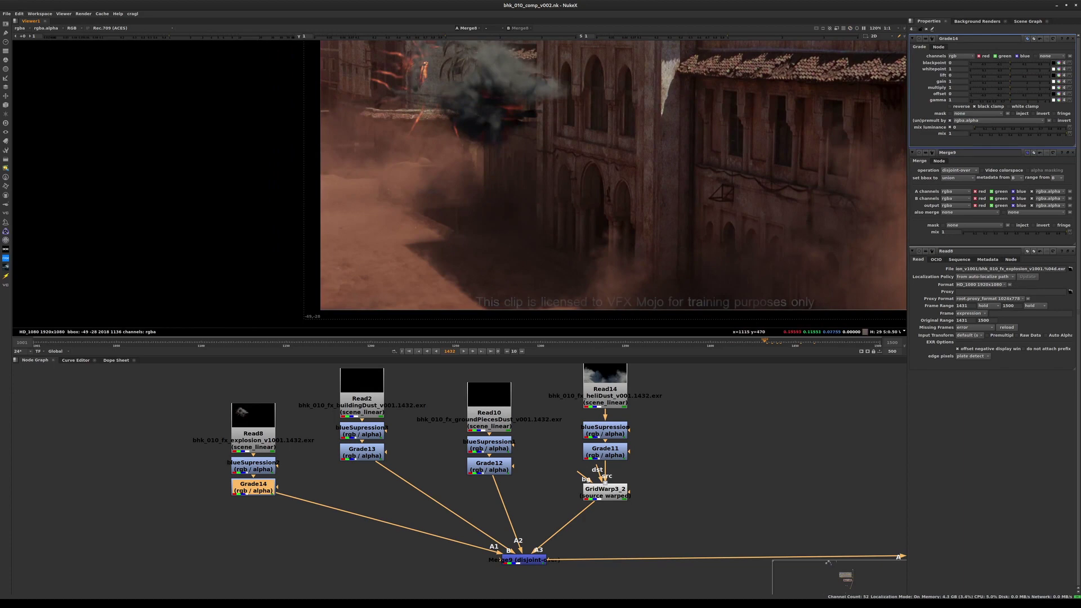
{"action": "middle_click_drag", "start_coordinate": [696, 152], "coordinate": [476, 206]}
{"action": "scroll", "coordinate": [726, 141], "scroll_direction": "up", "scroll_amount": 10}
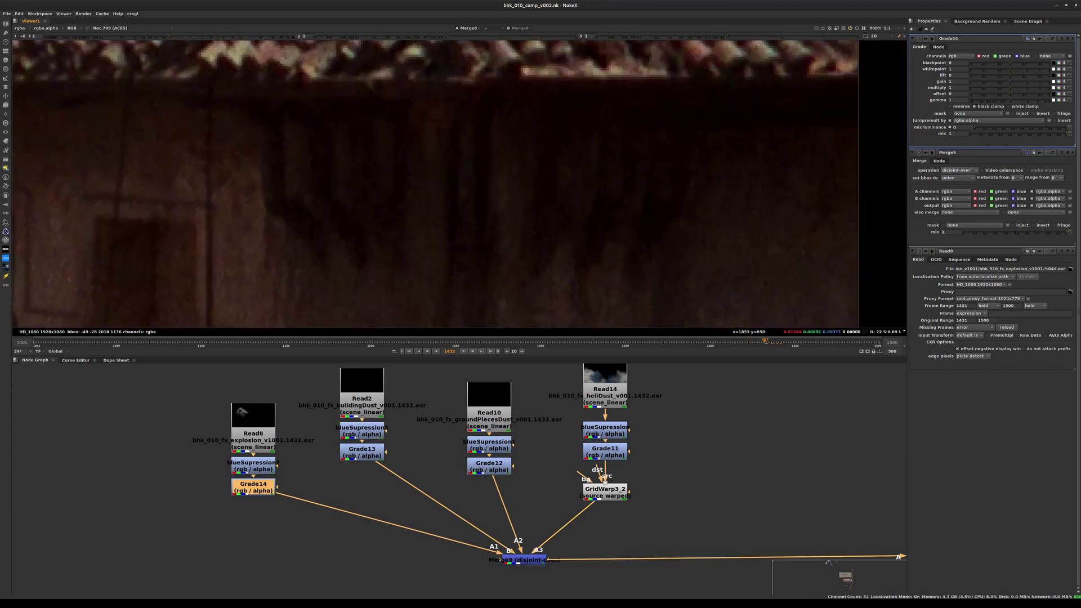
{"action": "scroll", "coordinate": [649, 121], "scroll_direction": "up", "scroll_amount": 2}
{"action": "left_click_drag", "start_coordinate": [561, 83], "coordinate": [609, 120], "text": "ctrl+shift"}
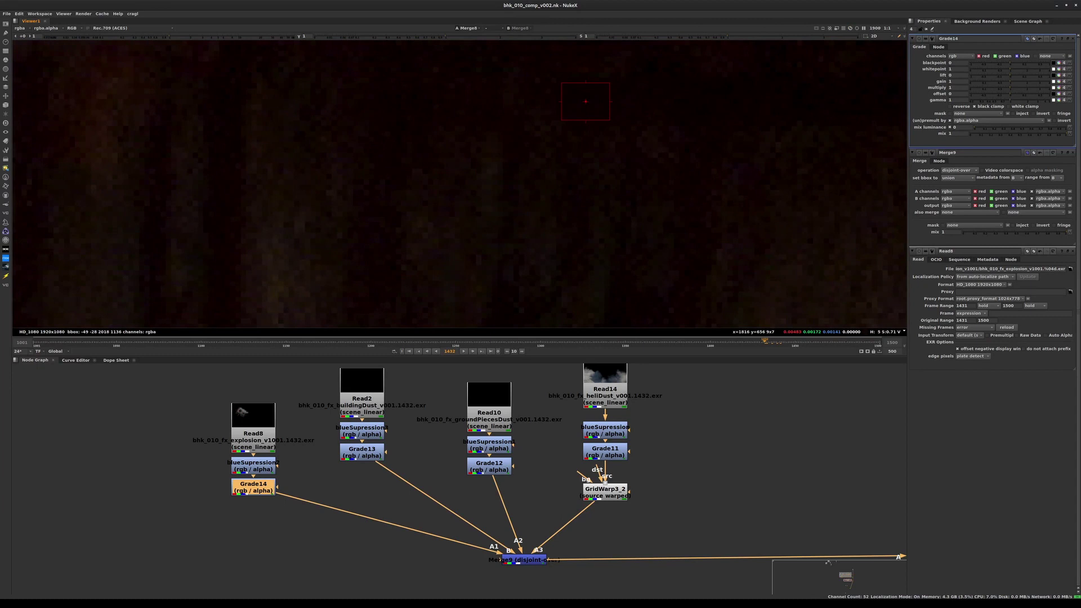
{"action": "left_click", "coordinate": [905, 332]}
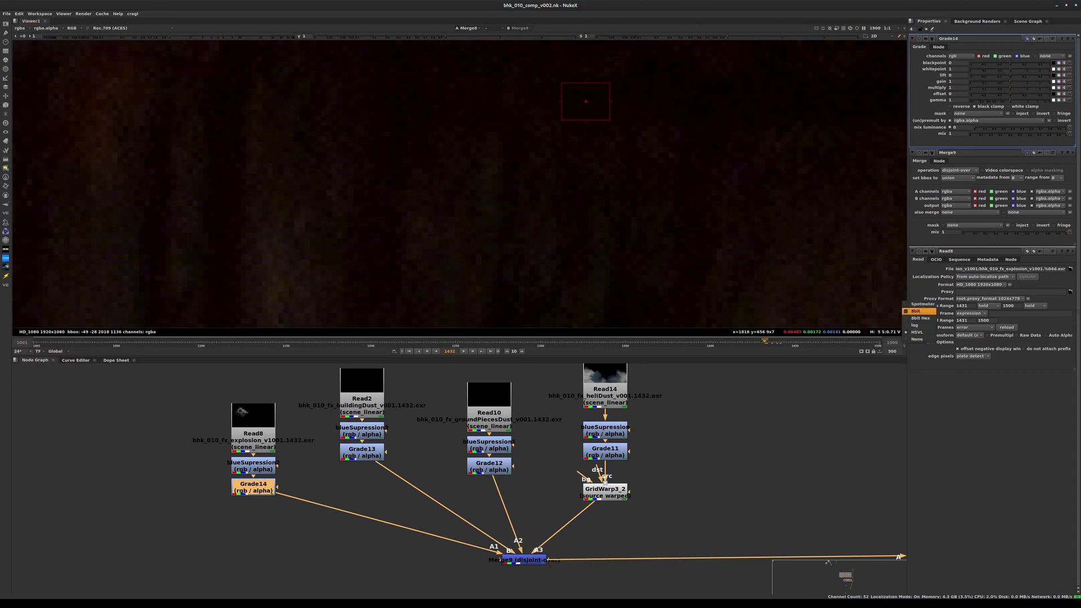
{"action": "left_click", "coordinate": [917, 304]}
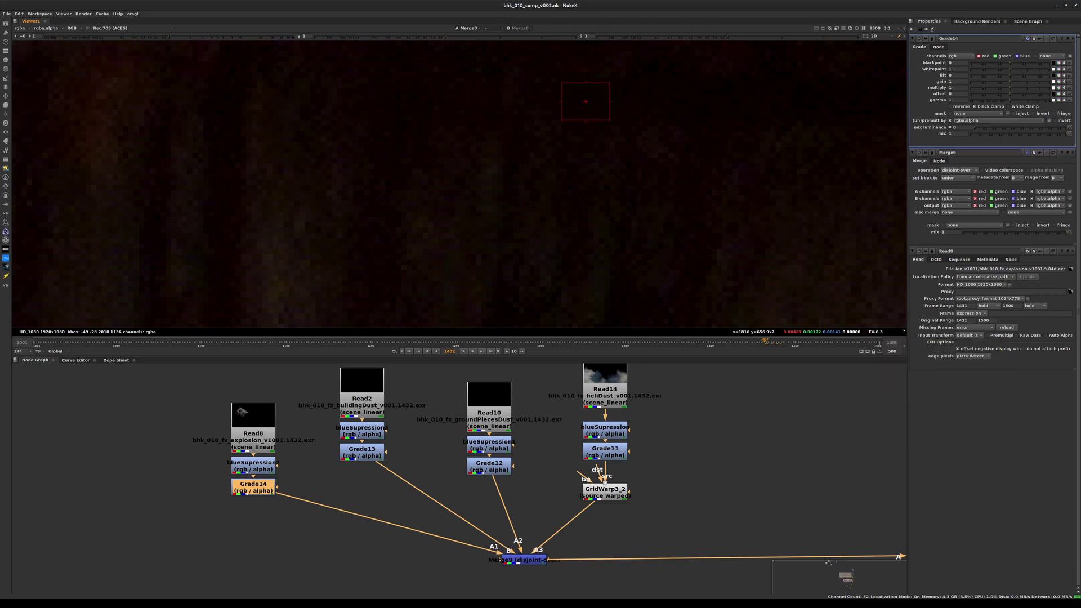
{"action": "scroll", "coordinate": [628, 158], "scroll_direction": "down", "scroll_amount": 2}
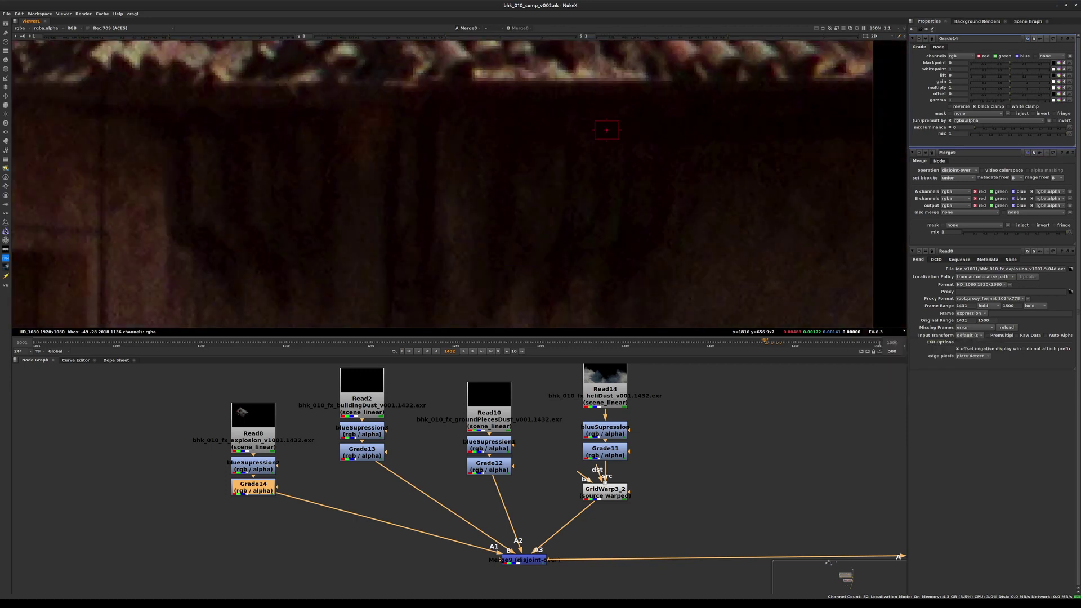
{"action": "scroll", "coordinate": [678, 121], "scroll_direction": "down", "scroll_amount": 3}
{"action": "middle_click_drag", "start_coordinate": [652, 125], "coordinate": [883, 189]}
{"action": "scroll", "coordinate": [612, 206], "scroll_direction": "down", "scroll_amount": 3}
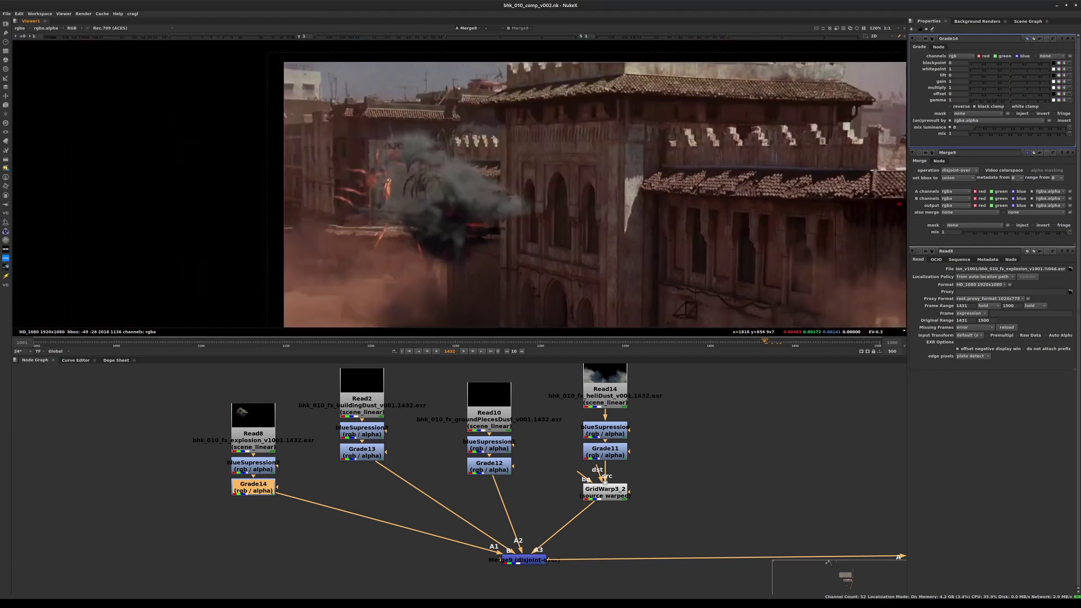
Step: In the explosion's Grade14, split the offset into channels and set red to 0.013, green to 0.014 and blue to 0.014
{"action": "scroll", "coordinate": [462, 242], "scroll_direction": "up", "scroll_amount": 3}
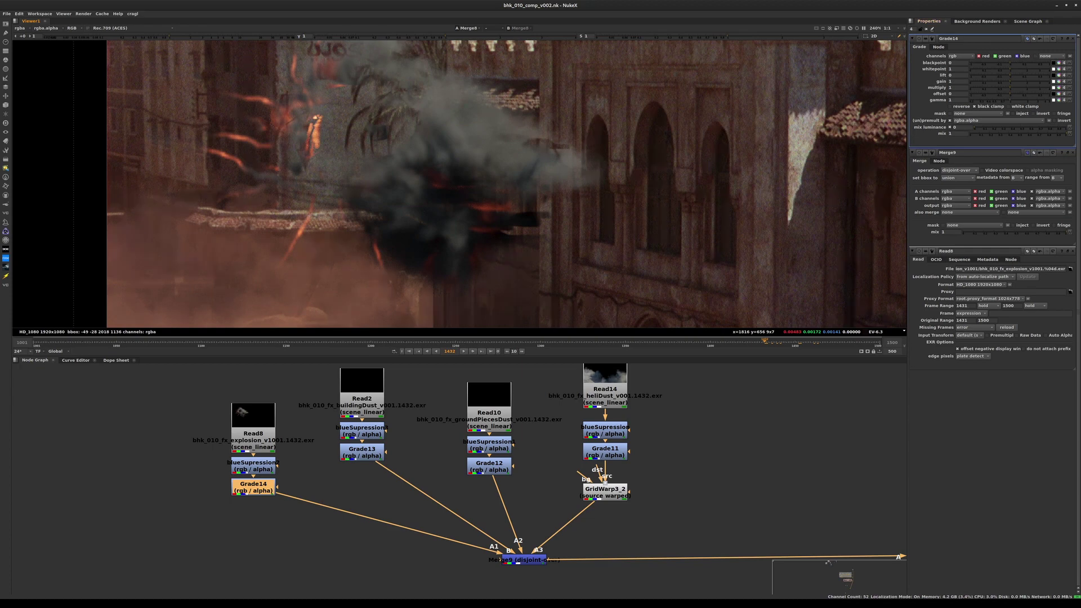
{"action": "left_click", "coordinate": [1064, 94]}
{"action": "left_click", "coordinate": [957, 94]}
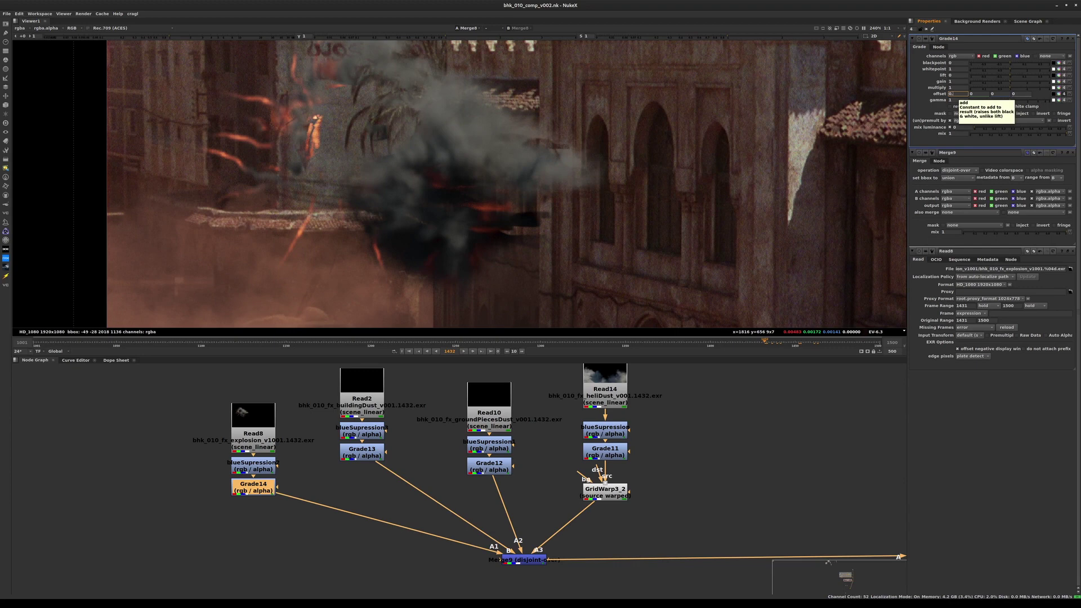
{"action": "key", "text": "Tab"}
{"action": "type", "text": "..014"}
{"action": "key", "text": "Tab"}
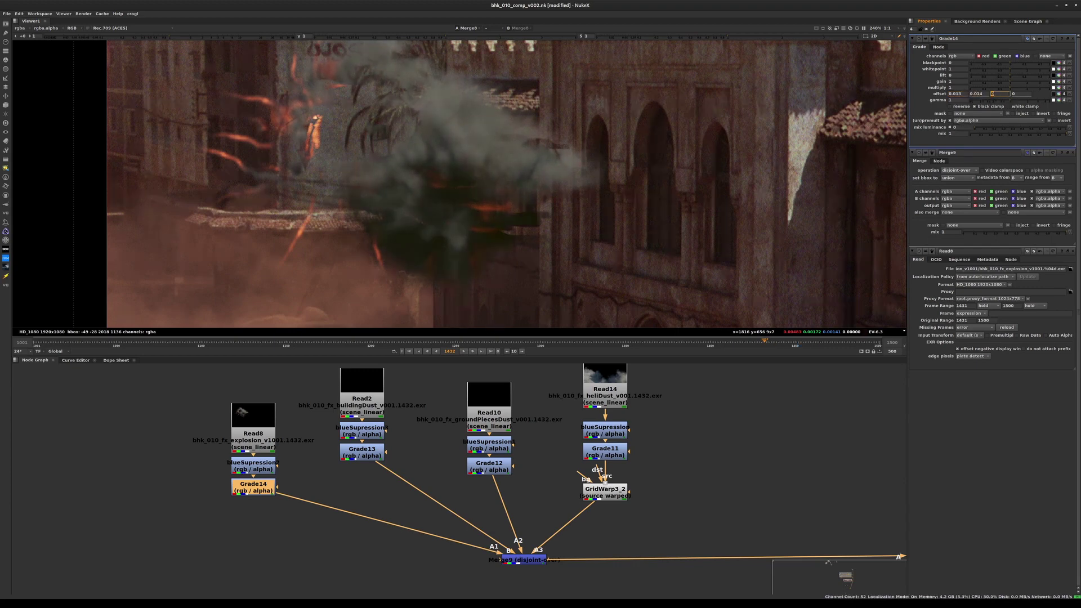
{"action": "type", "text": ".014"}
{"action": "key", "text": "Return"}
{"action": "scroll", "coordinate": [487, 240], "scroll_direction": "down", "scroll_amount": 3}
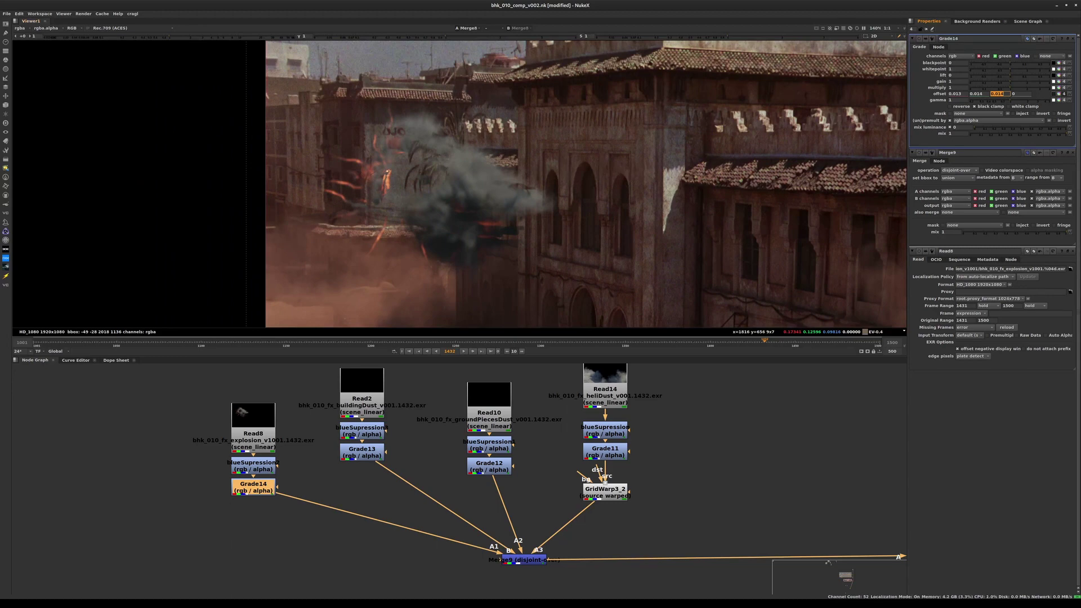
Step: Close the Merge9 and Read8 properties so only Grade14's remain open
{"action": "scroll", "coordinate": [485, 209], "scroll_direction": "down", "scroll_amount": 2}
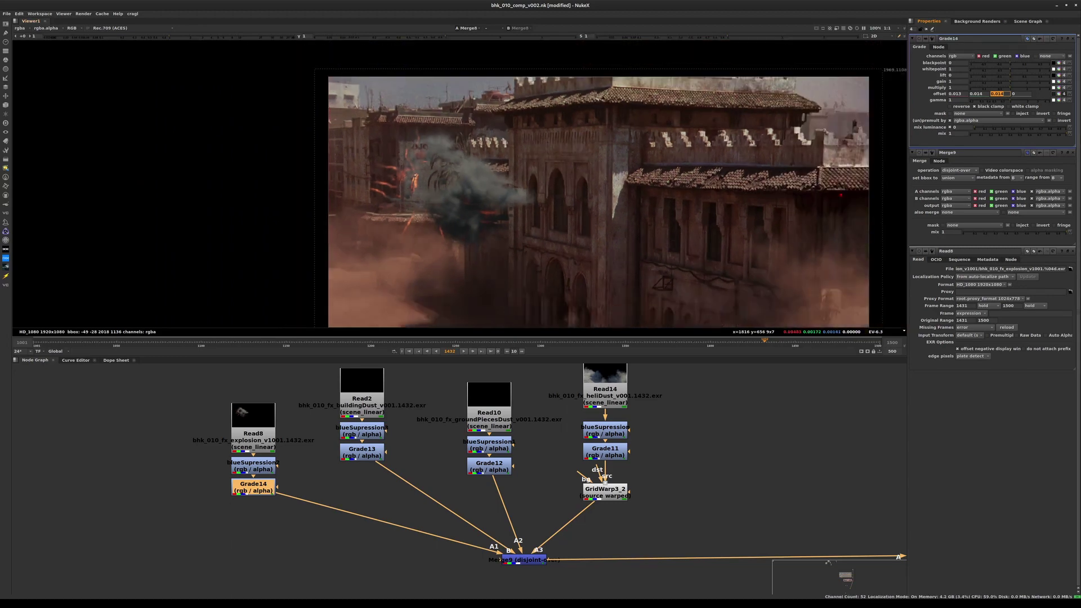
{"action": "middle_click_drag", "start_coordinate": [484, 209], "coordinate": [412, 159]}
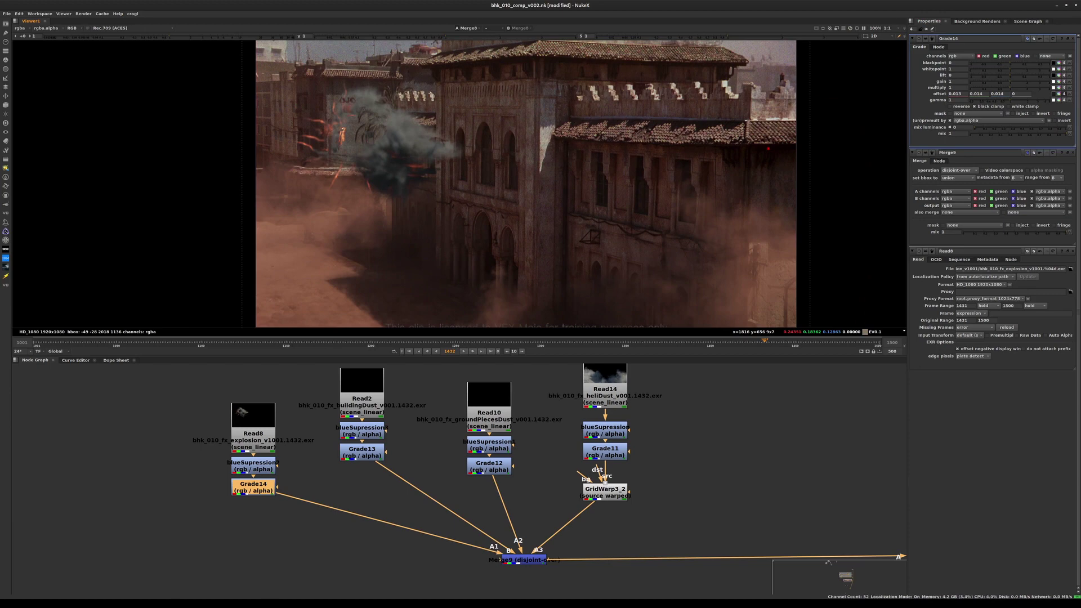
{"action": "left_click", "coordinate": [1073, 153]}
{"action": "left_click", "coordinate": [1073, 153]}
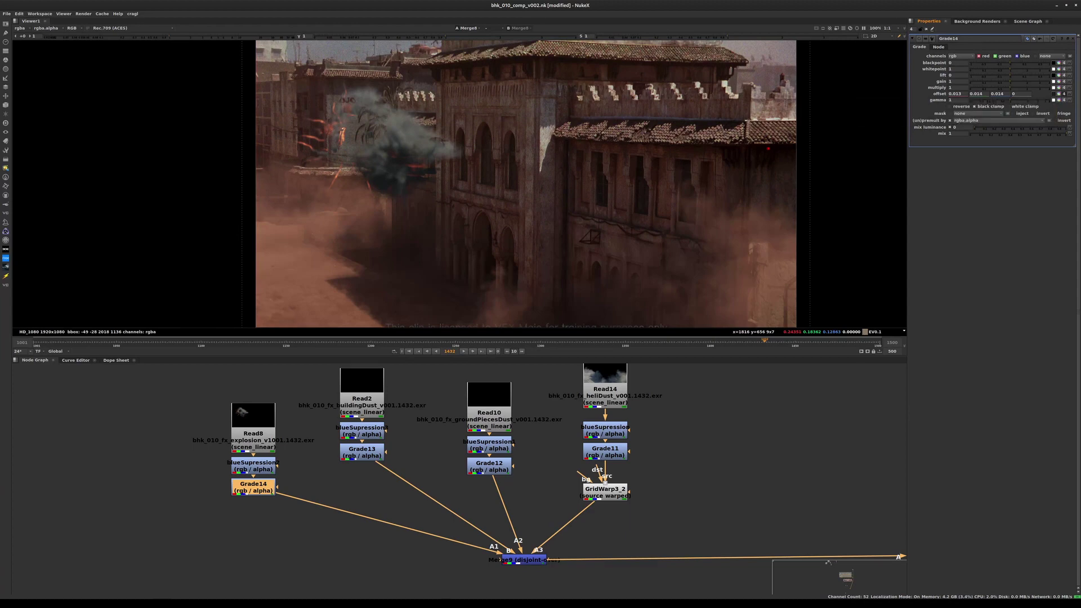
Step: With the colour picker, shift Grade14's offset to a slightly warm hue of about 0.11 at a value of 0.013
{"action": "left_click", "coordinate": [1059, 94], "text": "ctrl"}
{"action": "left_click_drag", "start_coordinate": [718, 363], "coordinate": [821, 431]}
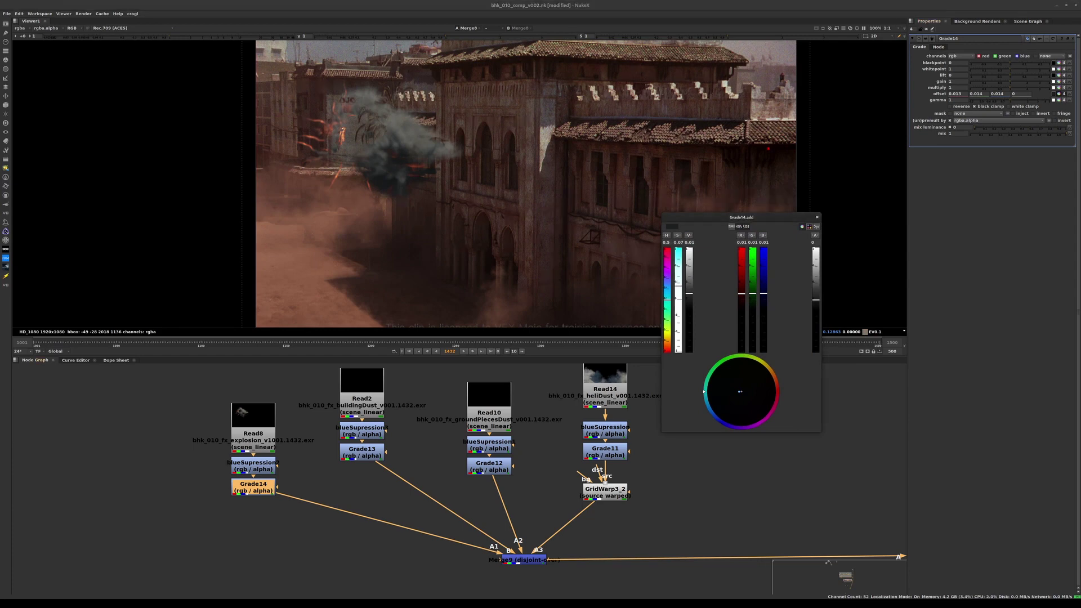
{"action": "double_click", "coordinate": [689, 242]}
{"action": "left_click", "coordinate": [693, 242]}
{"action": "key", "text": "Up"}
{"action": "key", "text": "Up"}
{"action": "mouse_move", "coordinate": [705, 392]}
{"action": "left_mouse_down"}
{"action": "mouse_move", "coordinate": [763, 361]}
{"action": "mouse_move", "coordinate": [742, 390]}
{"action": "left_mouse_up"}
Step: Raise the offset's saturation to about 0.16 and its value to 0.018, and move its hue to 0.09
{"action": "left_click", "coordinate": [679, 243]}
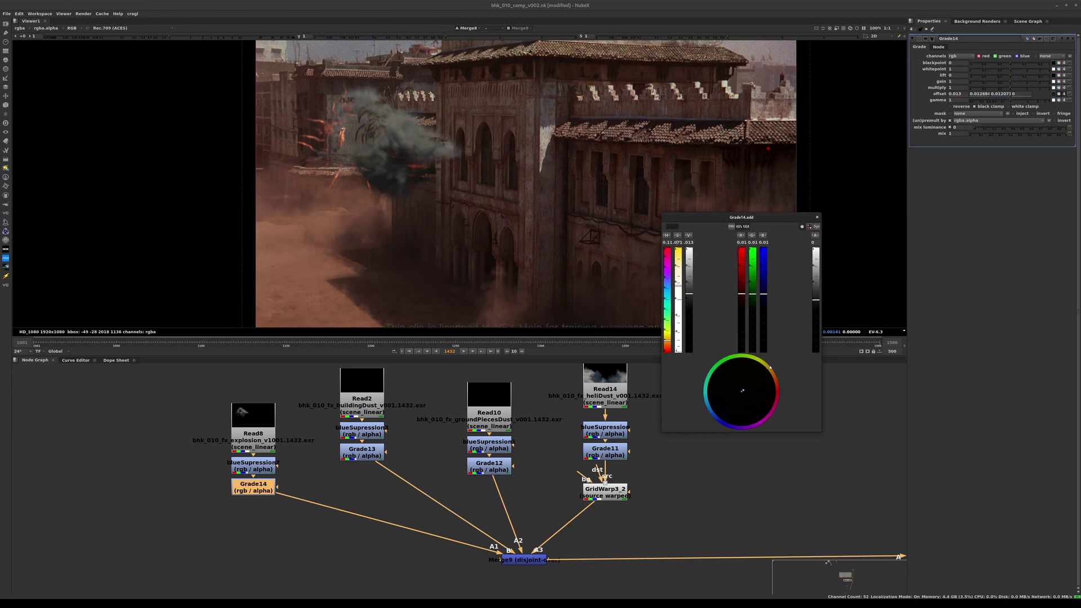
{"action": "key", "text": "Up"}
{"action": "key", "text": "Up"}
{"action": "key", "text": "Up"}
{"action": "key", "text": "Up"}
{"action": "left_click_drag", "start_coordinate": [689, 293], "coordinate": [689, 293]}
{"action": "left_click_drag", "start_coordinate": [667, 340], "coordinate": [667, 342]}
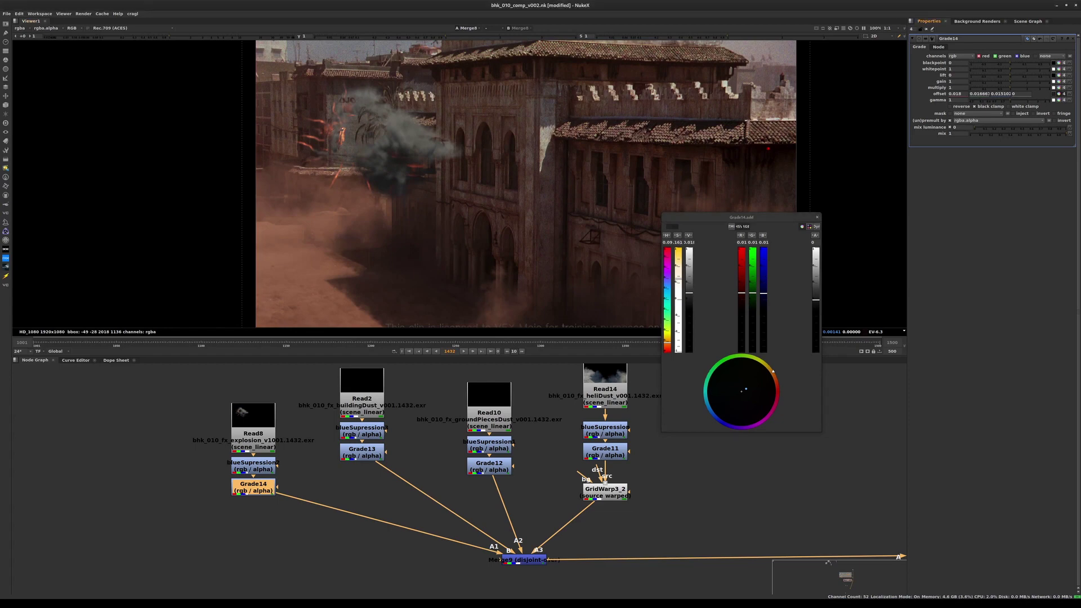
Step: Raise Grade14's red offset to 0.024, lower its blue offset to about 0.011 and save the script
{"action": "left_click", "coordinate": [958, 94]}
{"action": "key", "text": "Up"}
{"action": "key", "text": "Up"}
{"action": "key", "text": "Up"}
{"action": "key", "text": "Up"}
{"action": "left_click", "coordinate": [1002, 94]}
{"action": "key", "text": "Down"}
{"action": "key", "text": "Down"}
{"action": "key", "text": "Down"}
{"action": "key", "text": "Down"}
{"action": "key", "text": "Down"}
{"action": "key", "text": "Escape"}
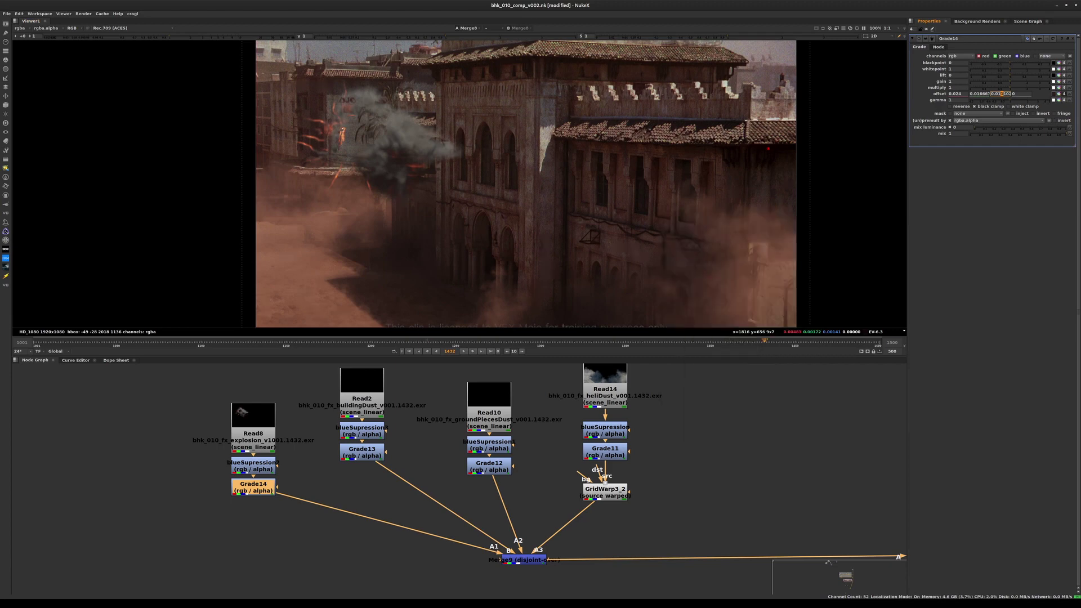
{"action": "key", "text": "ctrl+s"}
Step: Check the comp at other frames, view Grade13's output, and return to the Merge8 view at frame 1454
{"action": "scroll", "coordinate": [628, 221], "scroll_direction": "down", "scroll_amount": 1}
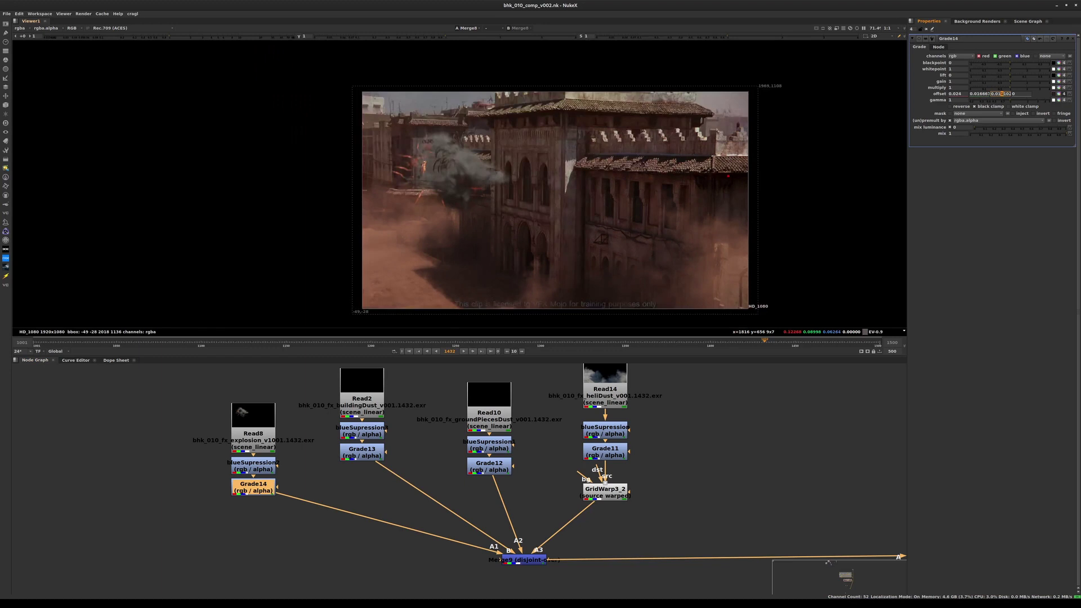
{"action": "scroll", "coordinate": [580, 342], "scroll_direction": "down", "scroll_amount": 1}
{"action": "left_click", "coordinate": [583, 342]}
{"action": "middle_click", "coordinate": [586, 341]}
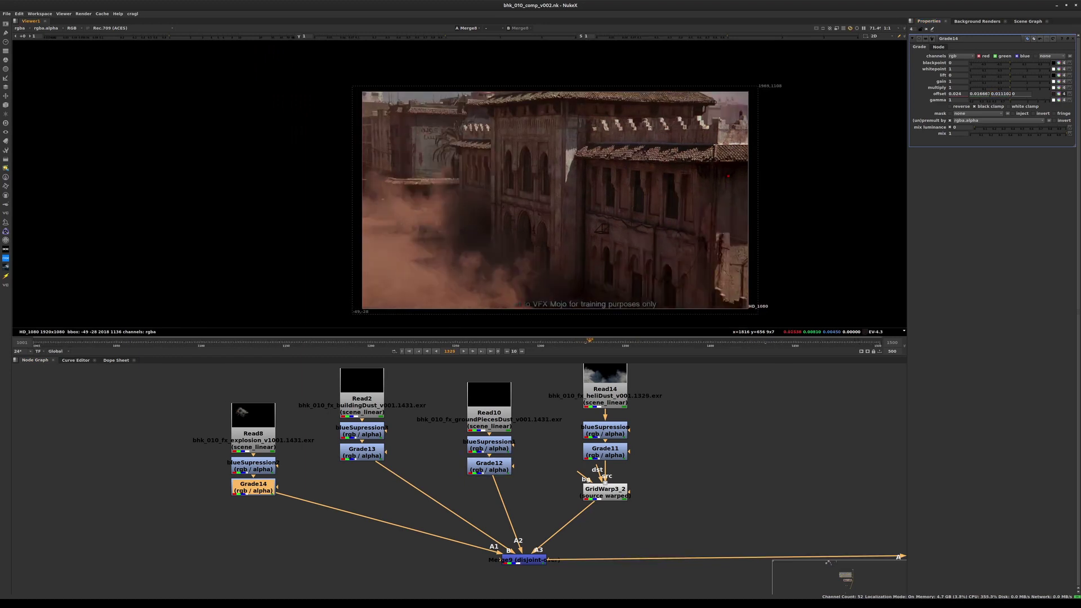
{"action": "left_click", "coordinate": [668, 342]}
{"action": "left_click", "coordinate": [362, 453]}
{"action": "key", "text": "1"}
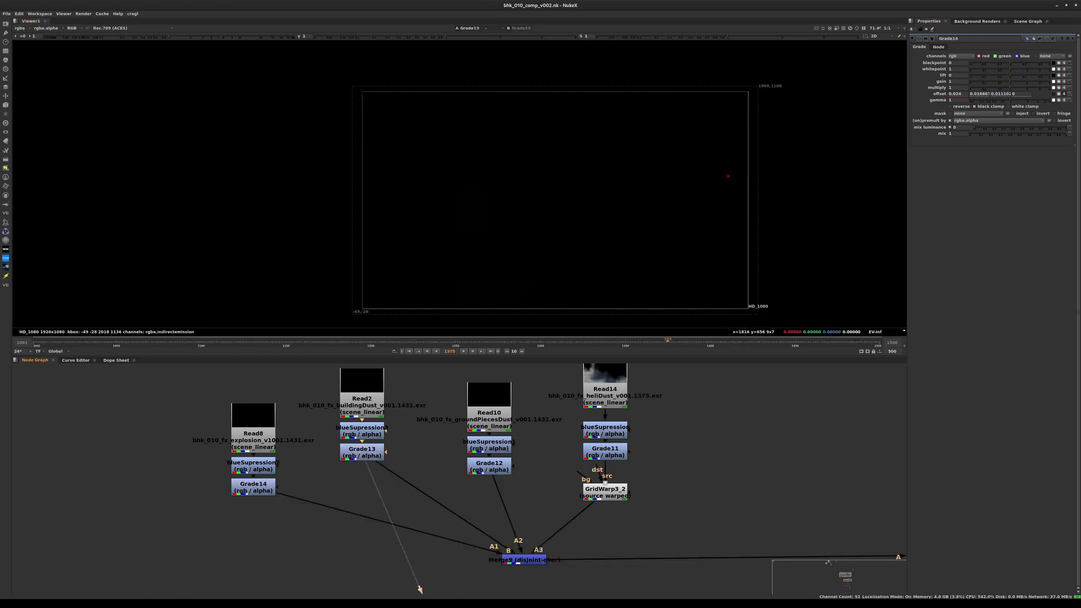
{"action": "left_click_drag", "start_coordinate": [746, 342], "coordinate": [812, 342]}
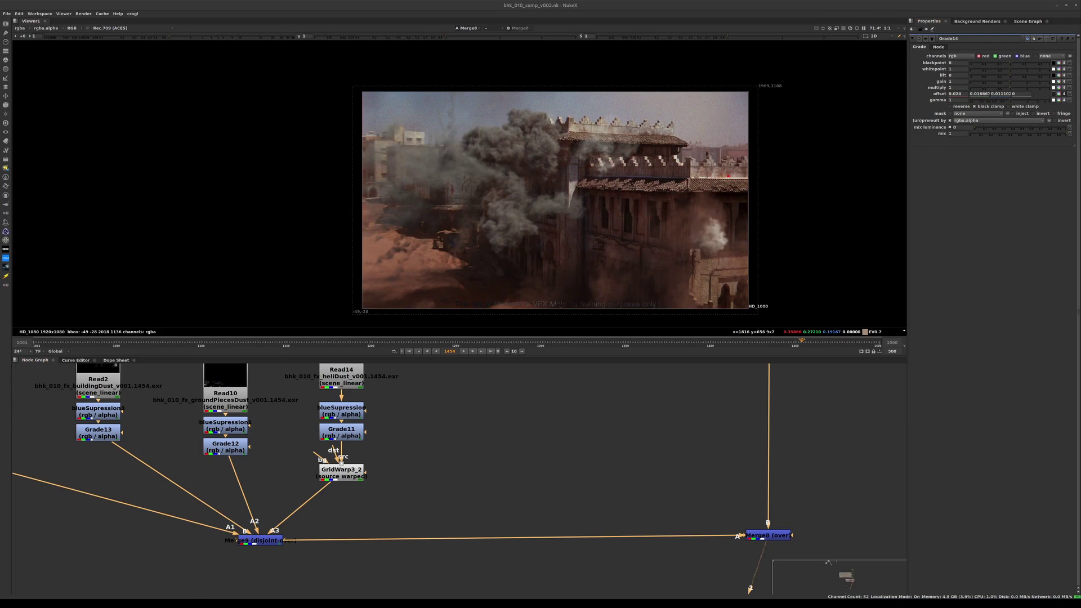
Step: Open only the ground-pieces dust's Grade12 properties and toggle the node off and on to compare its effect at frame 1454
{"action": "double_click", "coordinate": [225, 447]}
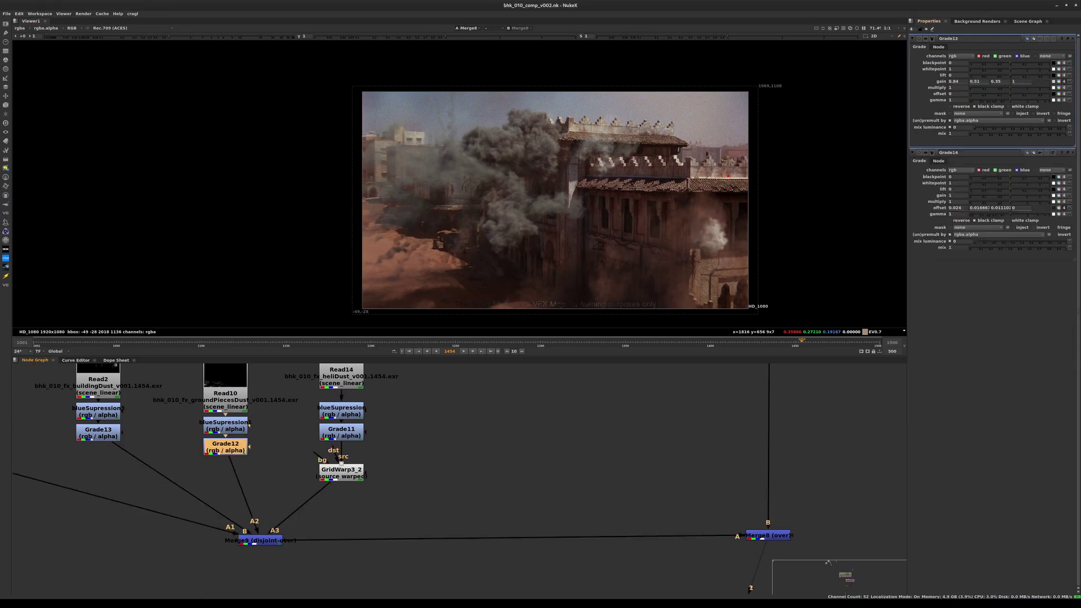
{"action": "left_click", "coordinate": [1073, 152]}
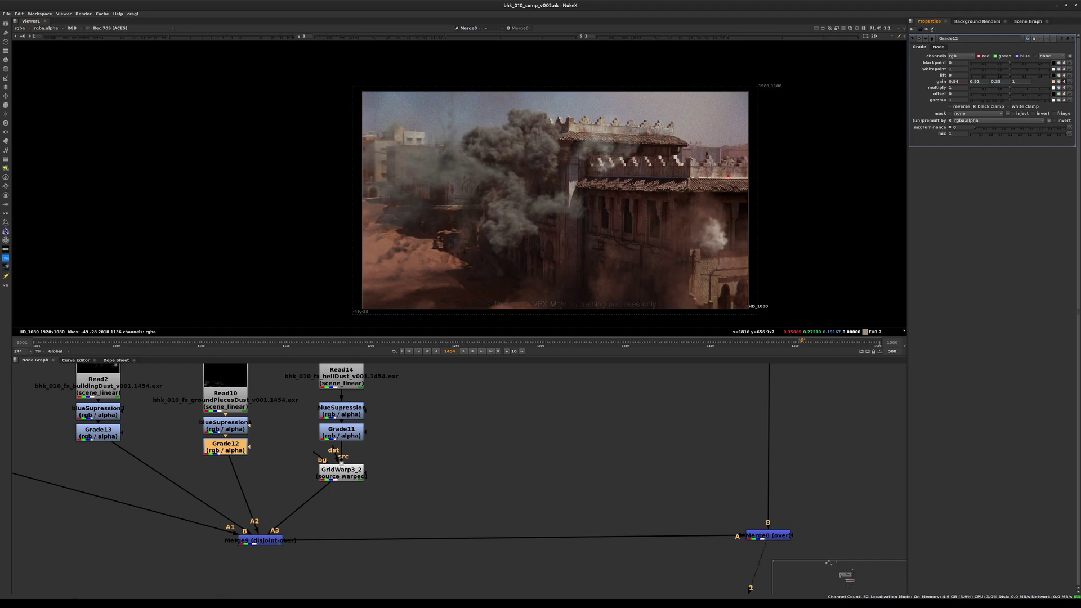
{"action": "middle_click_drag", "start_coordinate": [175, 524], "coordinate": [251, 549]}
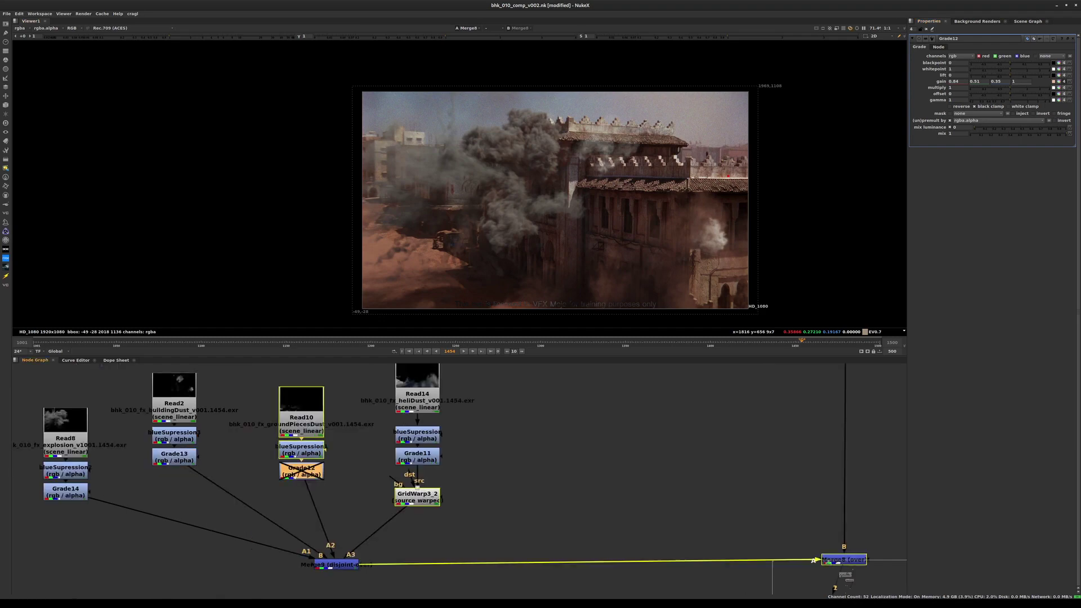
{"action": "key", "text": "d"}
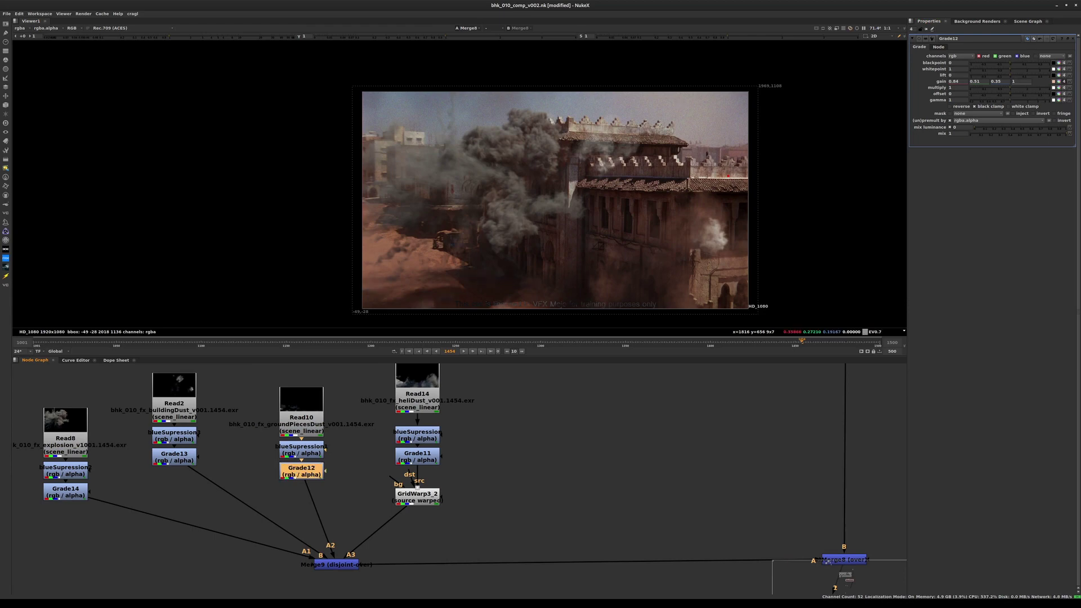
{"action": "key", "text": "d"}
{"action": "key", "text": "d"}
{"action": "key", "text": "d"}
{"action": "key", "text": "d"}
{"action": "key", "text": "d"}
{"action": "scroll", "coordinate": [713, 234], "scroll_direction": "up", "scroll_amount": 5}
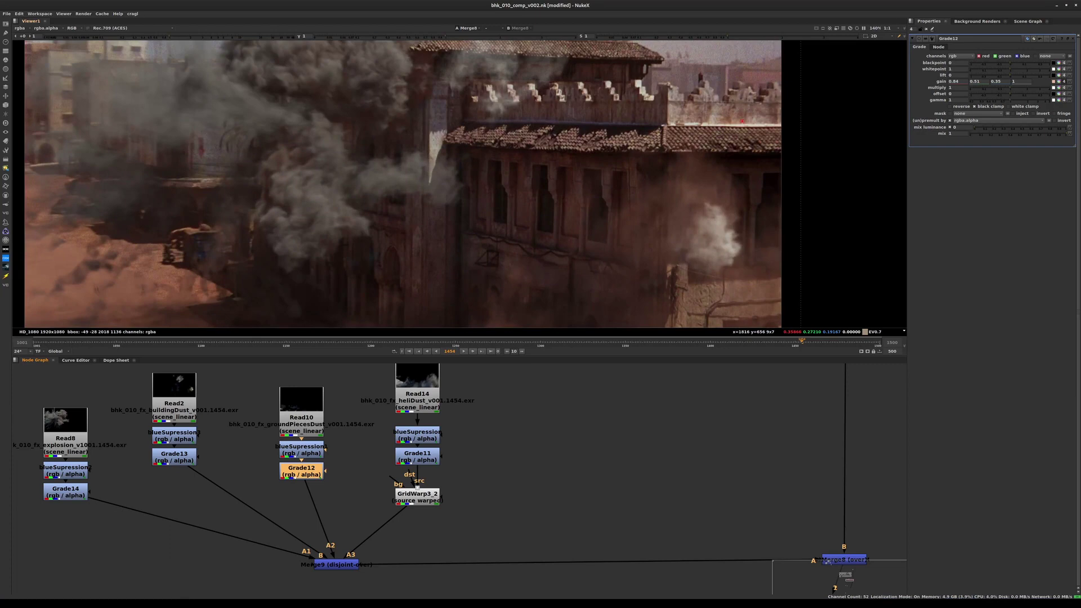
{"action": "scroll", "coordinate": [665, 254], "scroll_direction": "down", "scroll_amount": 4}
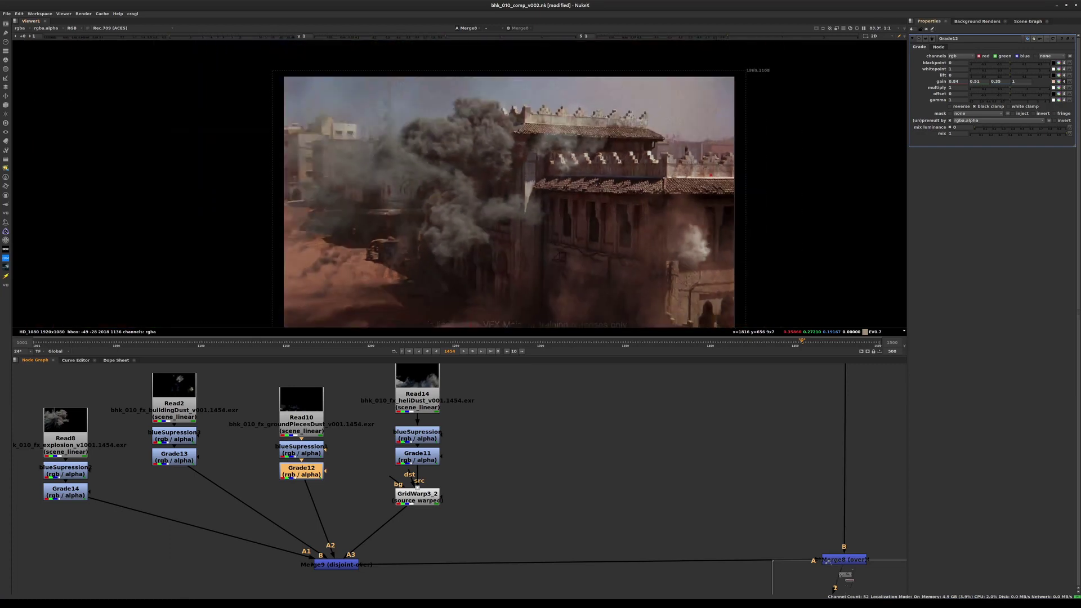
Step: Try lowering the value of Grade12's gain to 0.81 with the colour picker
{"action": "key", "text": "ctrl"}
{"action": "left_click", "coordinate": [1058, 81], "text": "ctrl"}
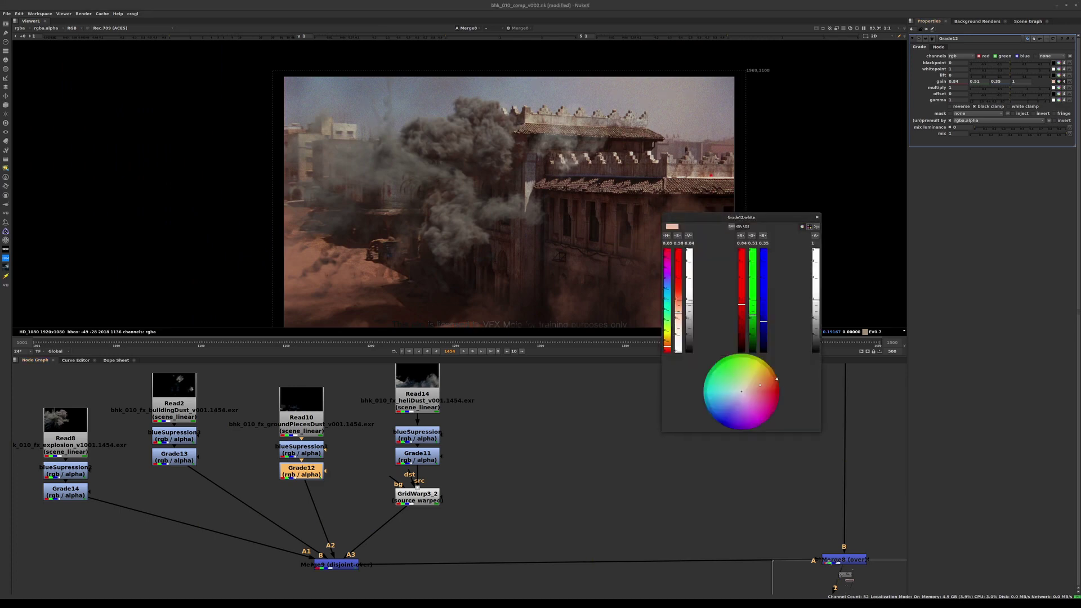
{"action": "key", "text": "Down"}
{"action": "key", "text": "Down"}
{"action": "key", "text": "Down"}
{"action": "left_click_drag", "start_coordinate": [737, 217], "coordinate": [458, 279]}
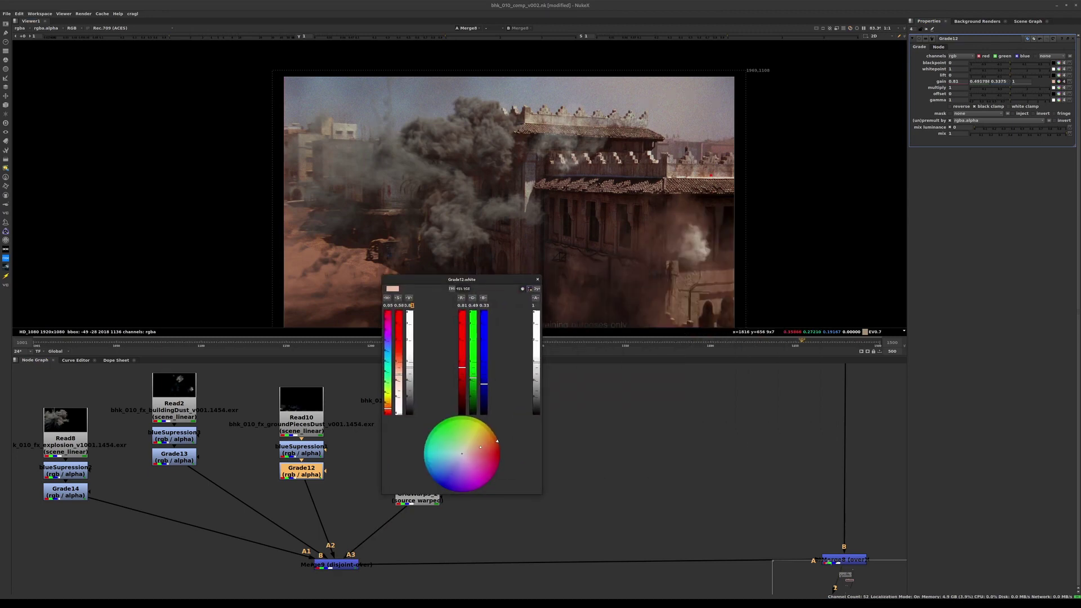
{"action": "key", "text": "Return"}
{"action": "left_click_drag", "start_coordinate": [450, 280], "coordinate": [675, 244]}
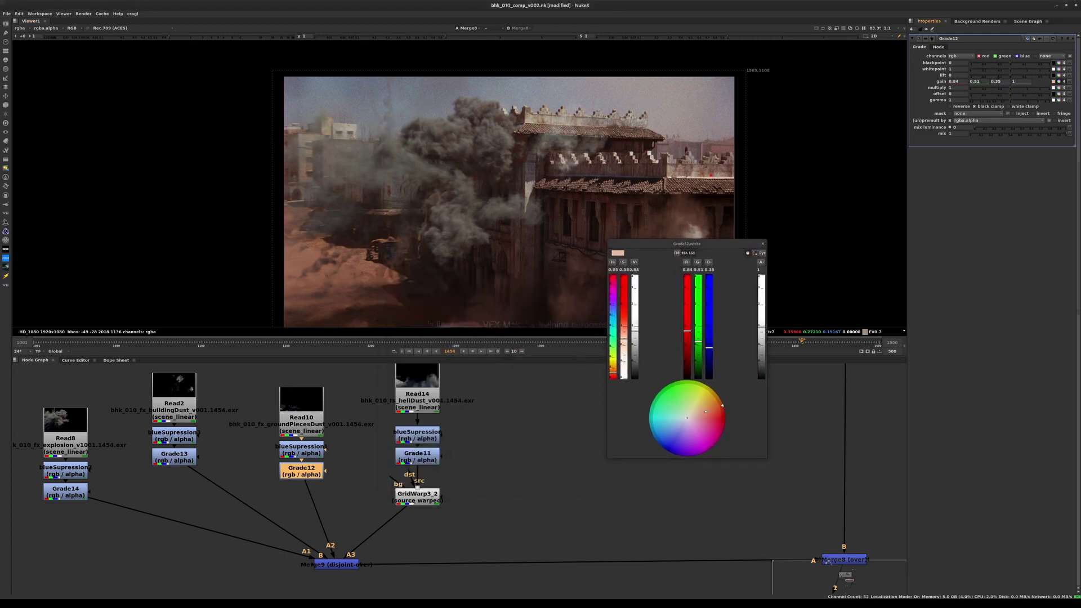
{"action": "middle_click_drag", "start_coordinate": [524, 236], "coordinate": [523, 210]}
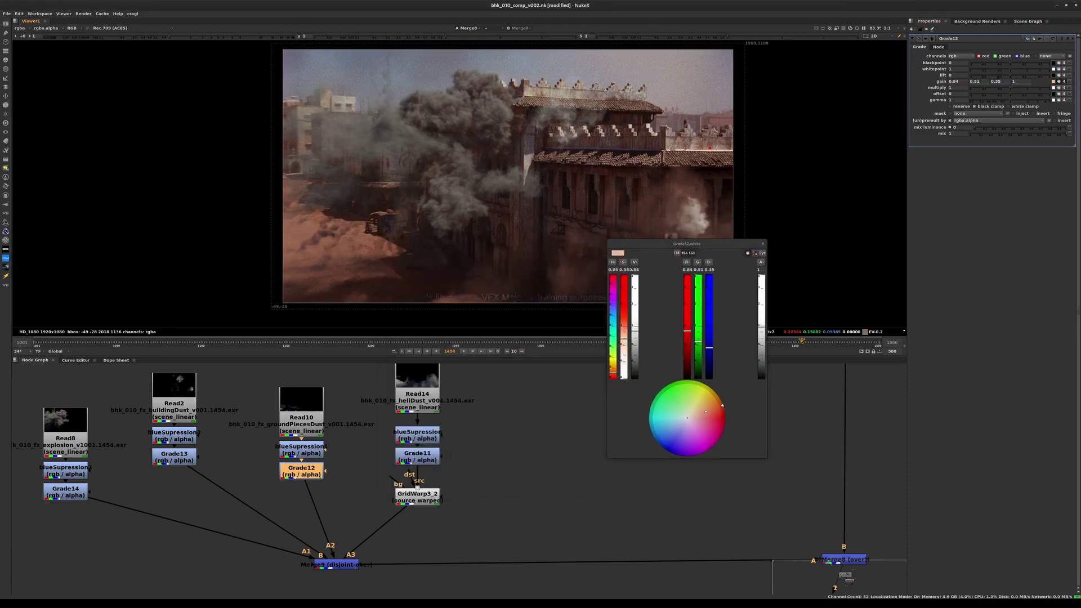
{"action": "left_click", "coordinate": [687, 244]}
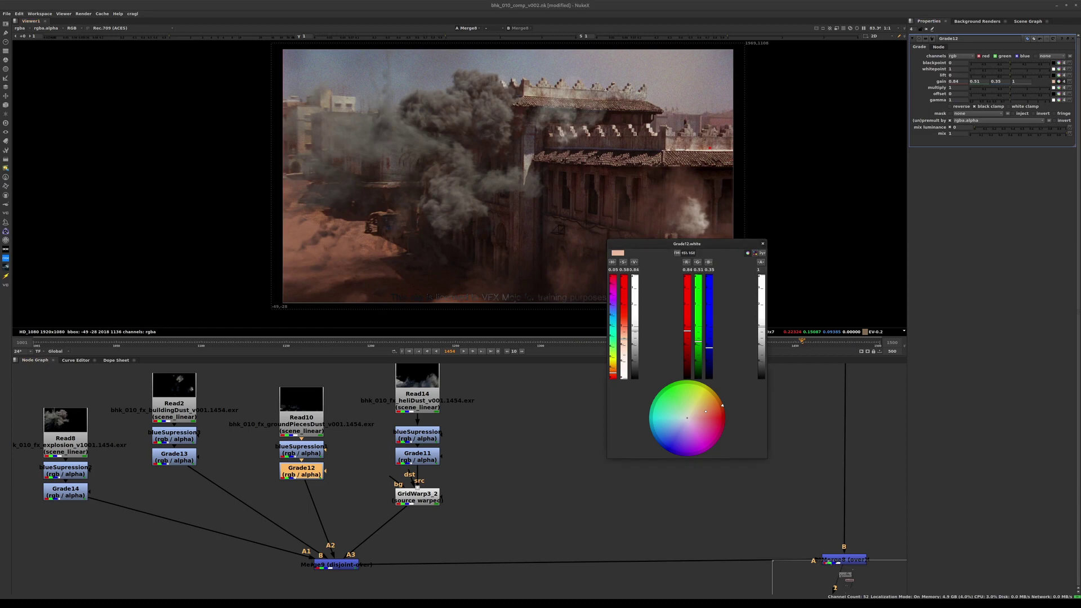
{"action": "left_click", "coordinate": [763, 244]}
{"action": "left_click", "coordinate": [548, 444]}
Step: Open the building dust's Grade13 in place of Grade12 and set its gain to 0.8
{"action": "double_click", "coordinate": [174, 456]}
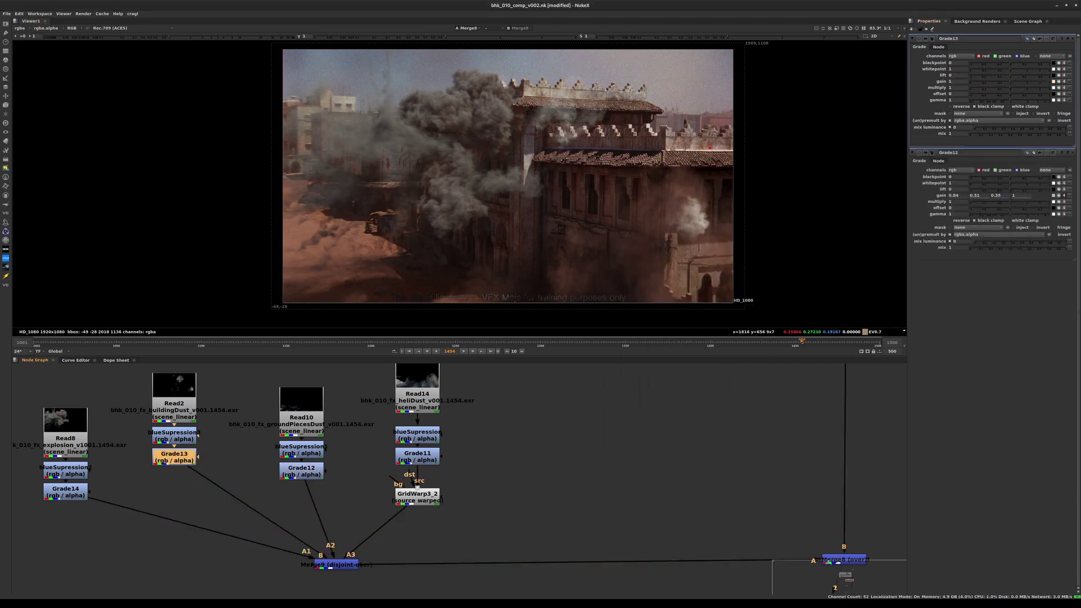
{"action": "middle_click_drag", "start_coordinate": [177, 495], "coordinate": [323, 496]}
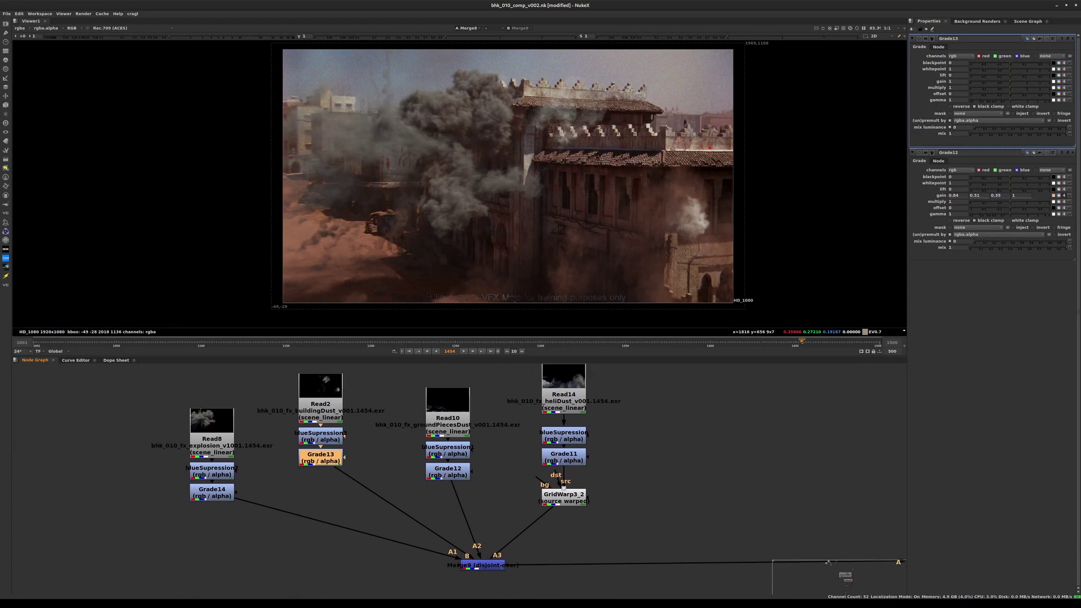
{"action": "left_click", "coordinate": [1073, 152]}
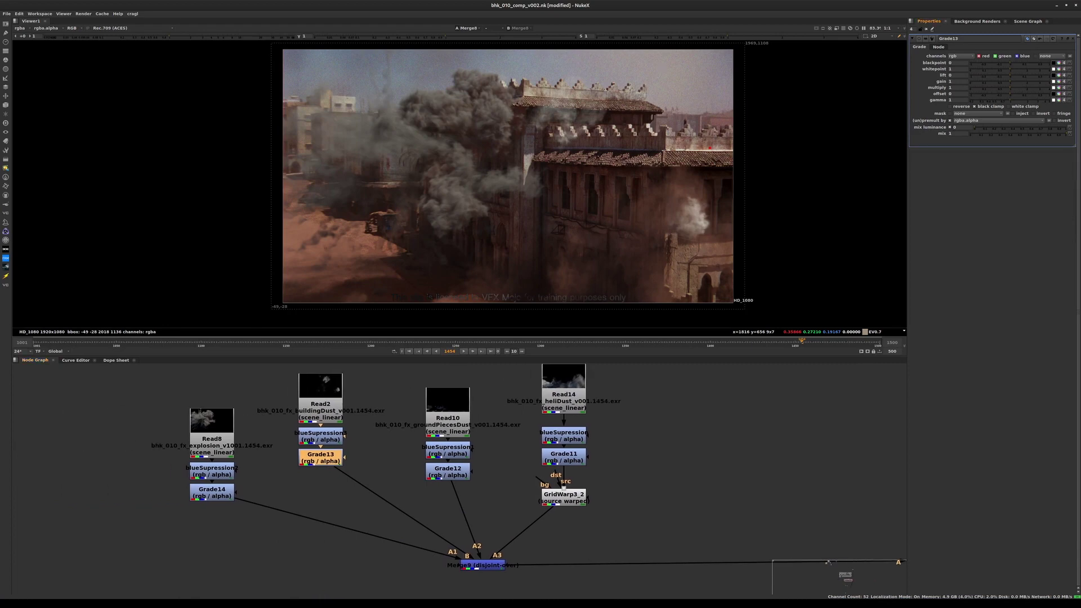
{"action": "left_click_drag", "start_coordinate": [1022, 83], "coordinate": [1000, 82]}
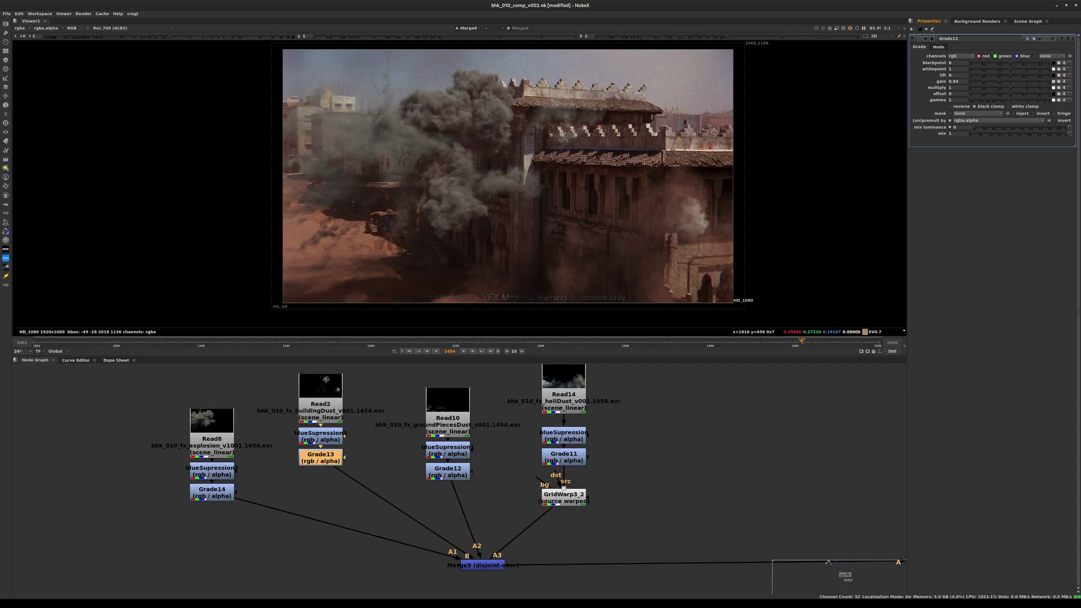
{"action": "key", "text": "ctrl+z"}
{"action": "double_click", "coordinate": [951, 82]}
{"action": "type", "text": ".8"}
{"action": "key", "text": "Return"}
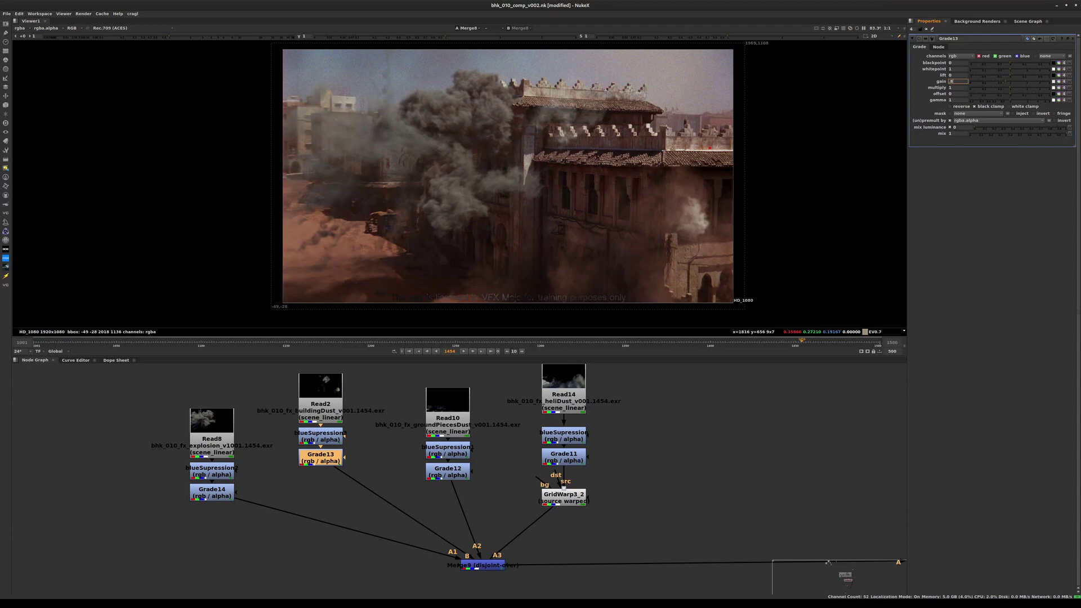
Step: Split Grade13's multiply into channels and set red to 1.06 and blue to 0.98
{"action": "key", "text": "Tab"}
{"action": "key", "text": "Tab"}
{"action": "type", "text": "1.1"}
{"action": "key", "text": "Down"}
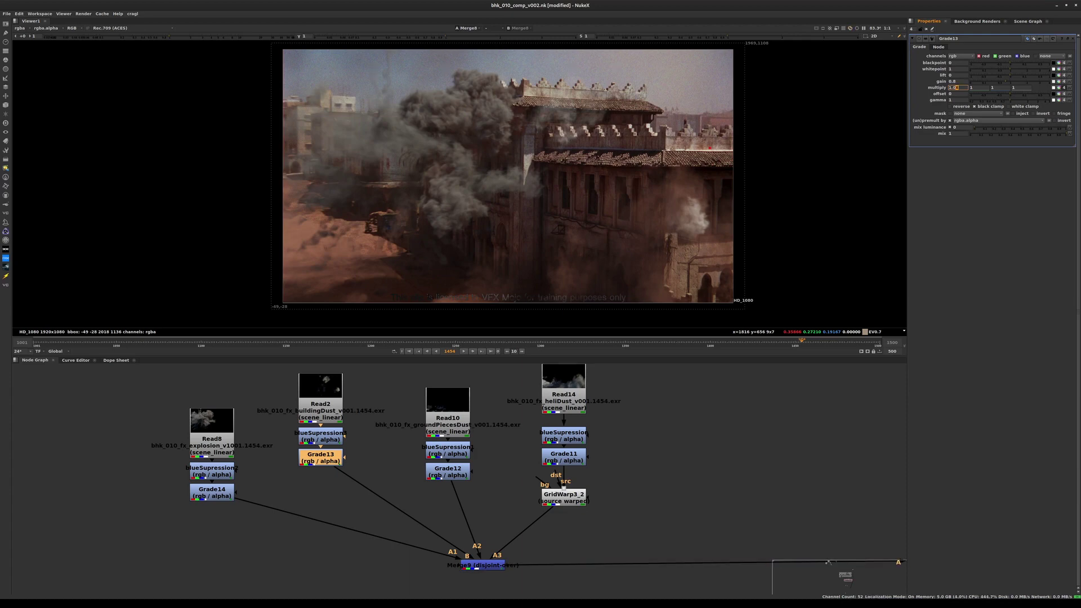
{"action": "key", "text": "Tab"}
{"action": "key", "text": "Tab"}
{"action": "type", "text": ".87"}
{"action": "type", "text": "6"}
{"action": "left_click", "coordinate": [827, 562]}
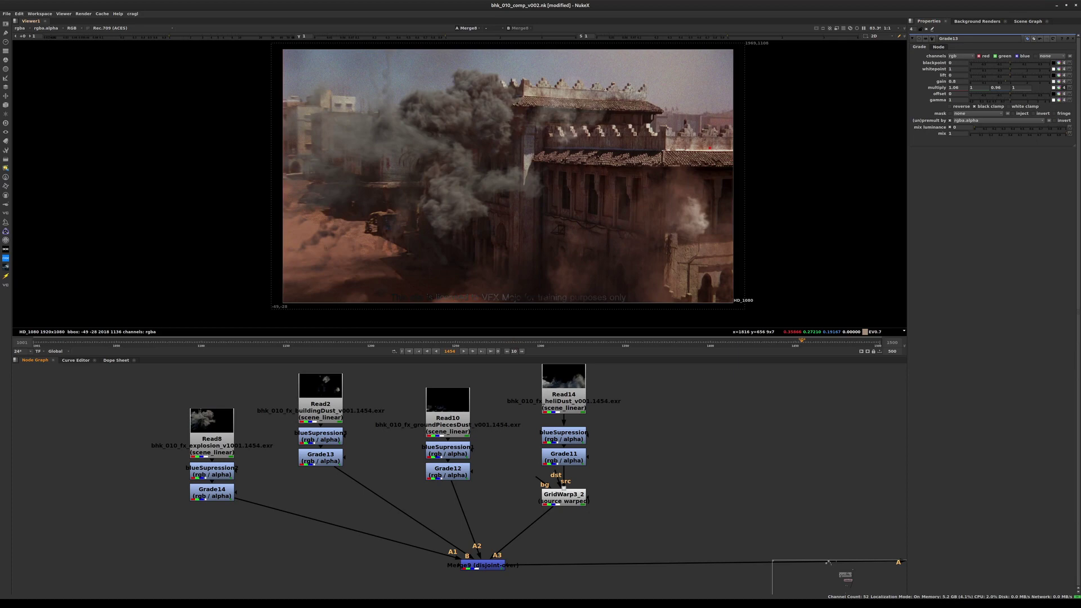
Step: Save the script and line up the building dust, ground-pieces dust and heli dust branches above Merge9
{"action": "left_click_drag", "start_coordinate": [564, 498], "coordinate": [564, 489]}
{"action": "key", "text": "ctrl+s"}
{"action": "left_click_drag", "start_coordinate": [320, 457], "coordinate": [320, 469], "text": "ctrl"}
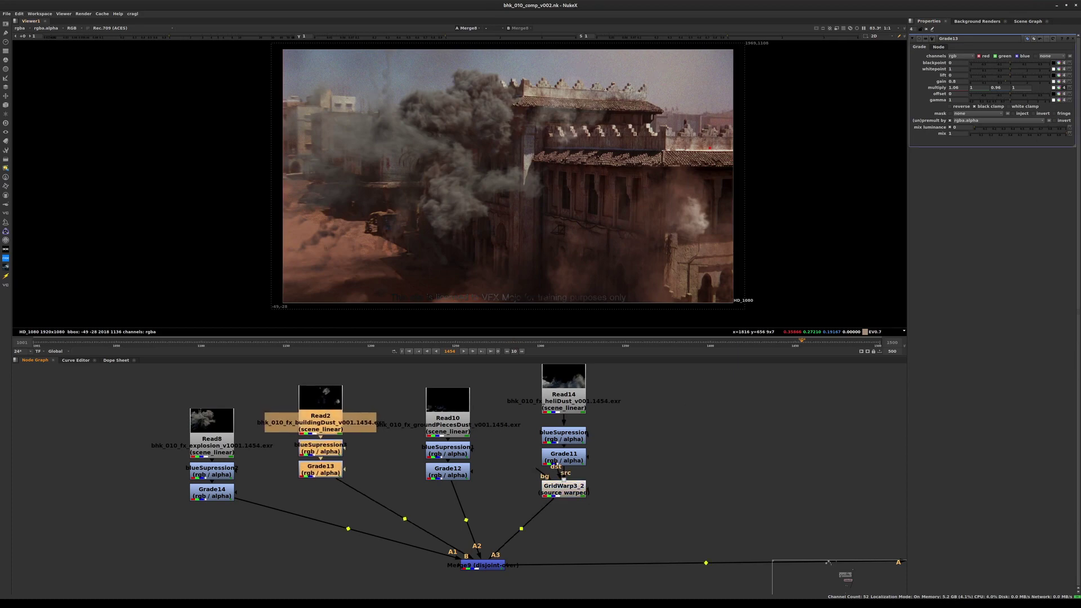
{"action": "left_click", "coordinate": [448, 471], "text": "ctrl"}
{"action": "mouse_move", "coordinate": [448, 472]}
{"action": "left_mouse_down"}
{"action": "mouse_move", "coordinate": [442, 465]}
{"action": "mouse_move", "coordinate": [457, 465]}
{"action": "left_mouse_up"}
{"action": "left_click_drag", "start_coordinate": [322, 470], "coordinate": [349, 468], "text": "ctrl"}
{"action": "left_click", "coordinate": [692, 341]}
{"action": "left_click", "coordinate": [664, 341]}
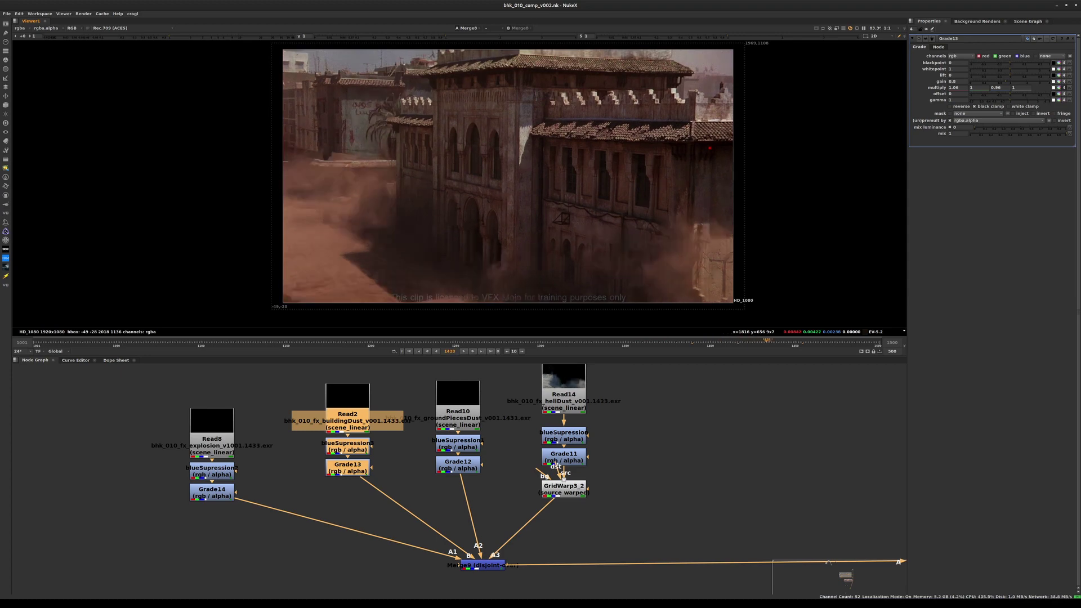
Step: Maximize the node graph and move the heliExplosion Read16 up beneath Merge9
{"action": "key", "text": "space"}
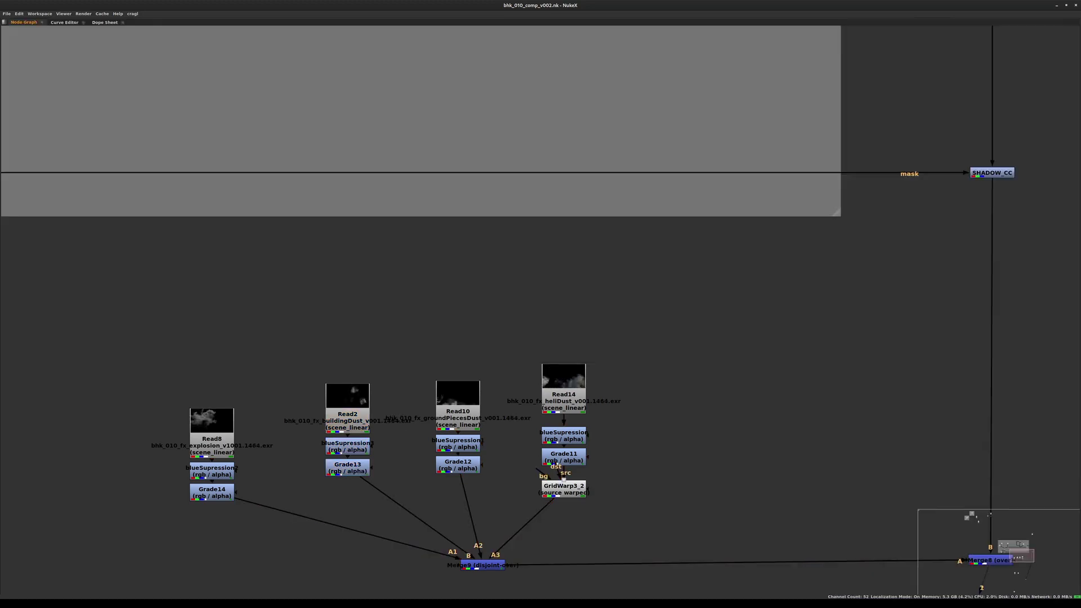
{"action": "scroll", "coordinate": [655, 440], "scroll_direction": "down", "scroll_amount": 4}
{"action": "middle_click_drag", "start_coordinate": [655, 440], "coordinate": [587, 54]}
{"action": "middle_click_drag", "start_coordinate": [479, 423], "coordinate": [510, 372]}
{"action": "left_click", "coordinate": [483, 335]}
{"action": "left_click_drag", "start_coordinate": [484, 335], "coordinate": [531, 222]}
{"action": "middle_click_drag", "start_coordinate": [682, 368], "coordinate": [553, 591]}
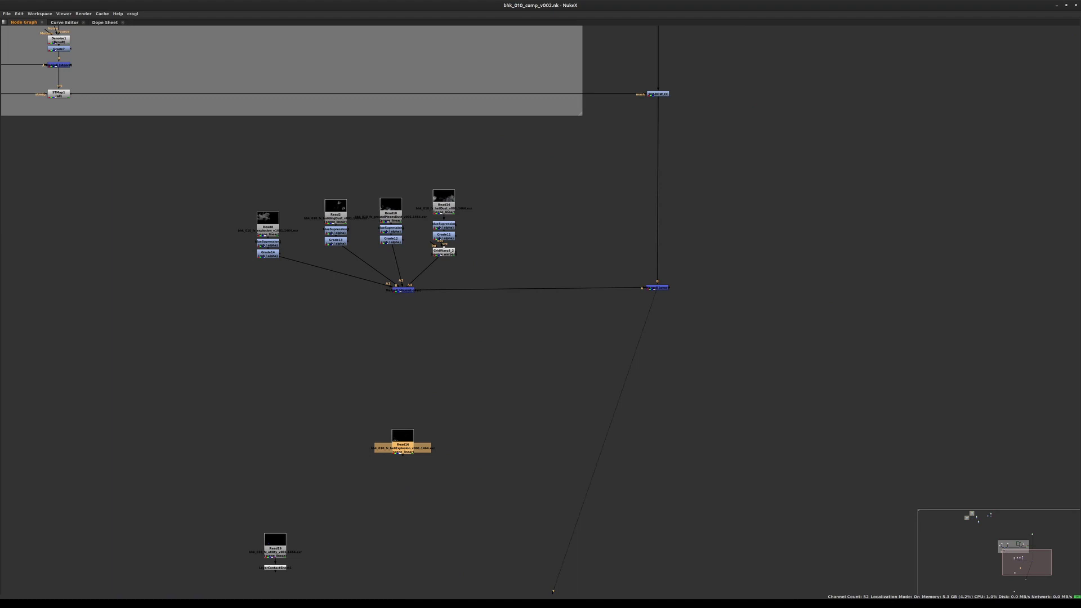
Step: Move the utility Read19 and its LayerContactSheet up beside the heliExplosion Read16
{"action": "left_click_drag", "start_coordinate": [234, 510], "coordinate": [318, 594]}
{"action": "left_click_drag", "start_coordinate": [274, 548], "coordinate": [135, 484]}
{"action": "scroll", "coordinate": [362, 429], "scroll_direction": "up", "scroll_amount": 3}
{"action": "left_click", "coordinate": [349, 445]}
{"action": "left_click_drag", "start_coordinate": [430, 448], "coordinate": [418, 446]}
{"action": "left_click", "coordinate": [451, 478]}
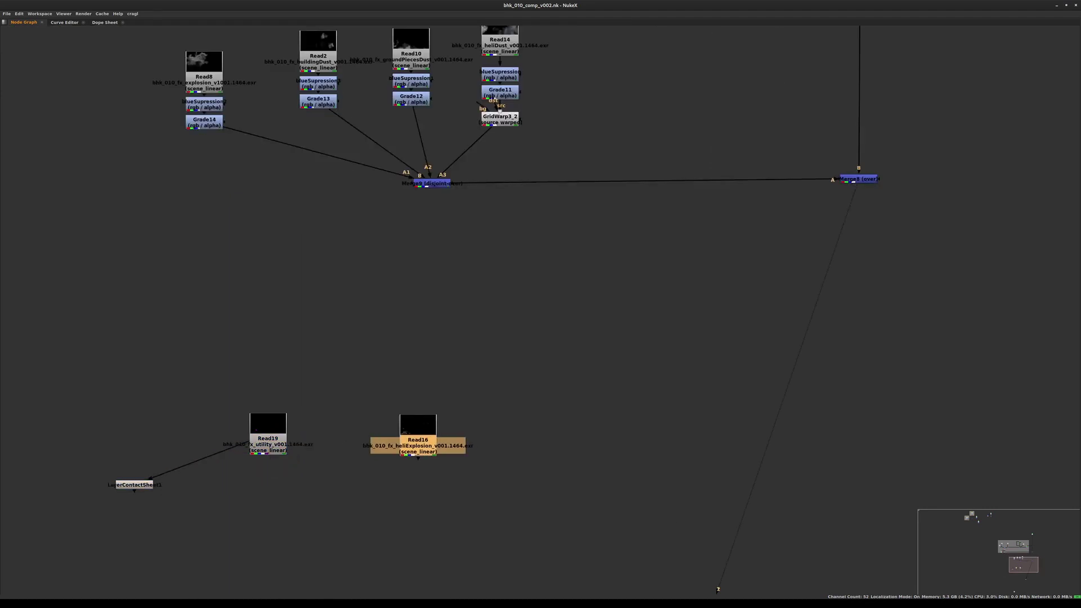
{"action": "middle_click_drag", "start_coordinate": [419, 446], "coordinate": [461, 368]}
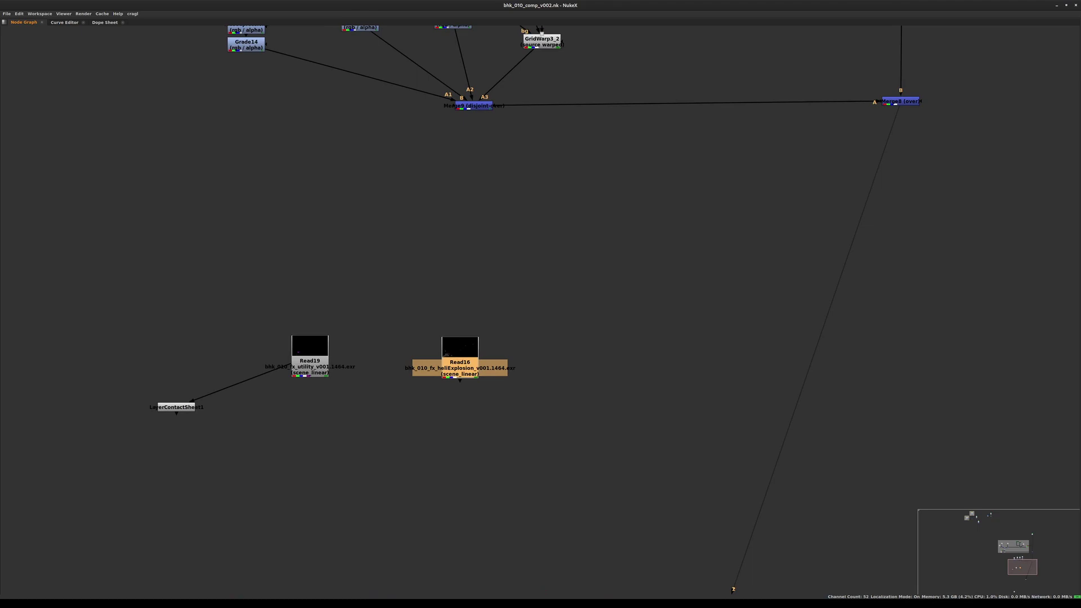